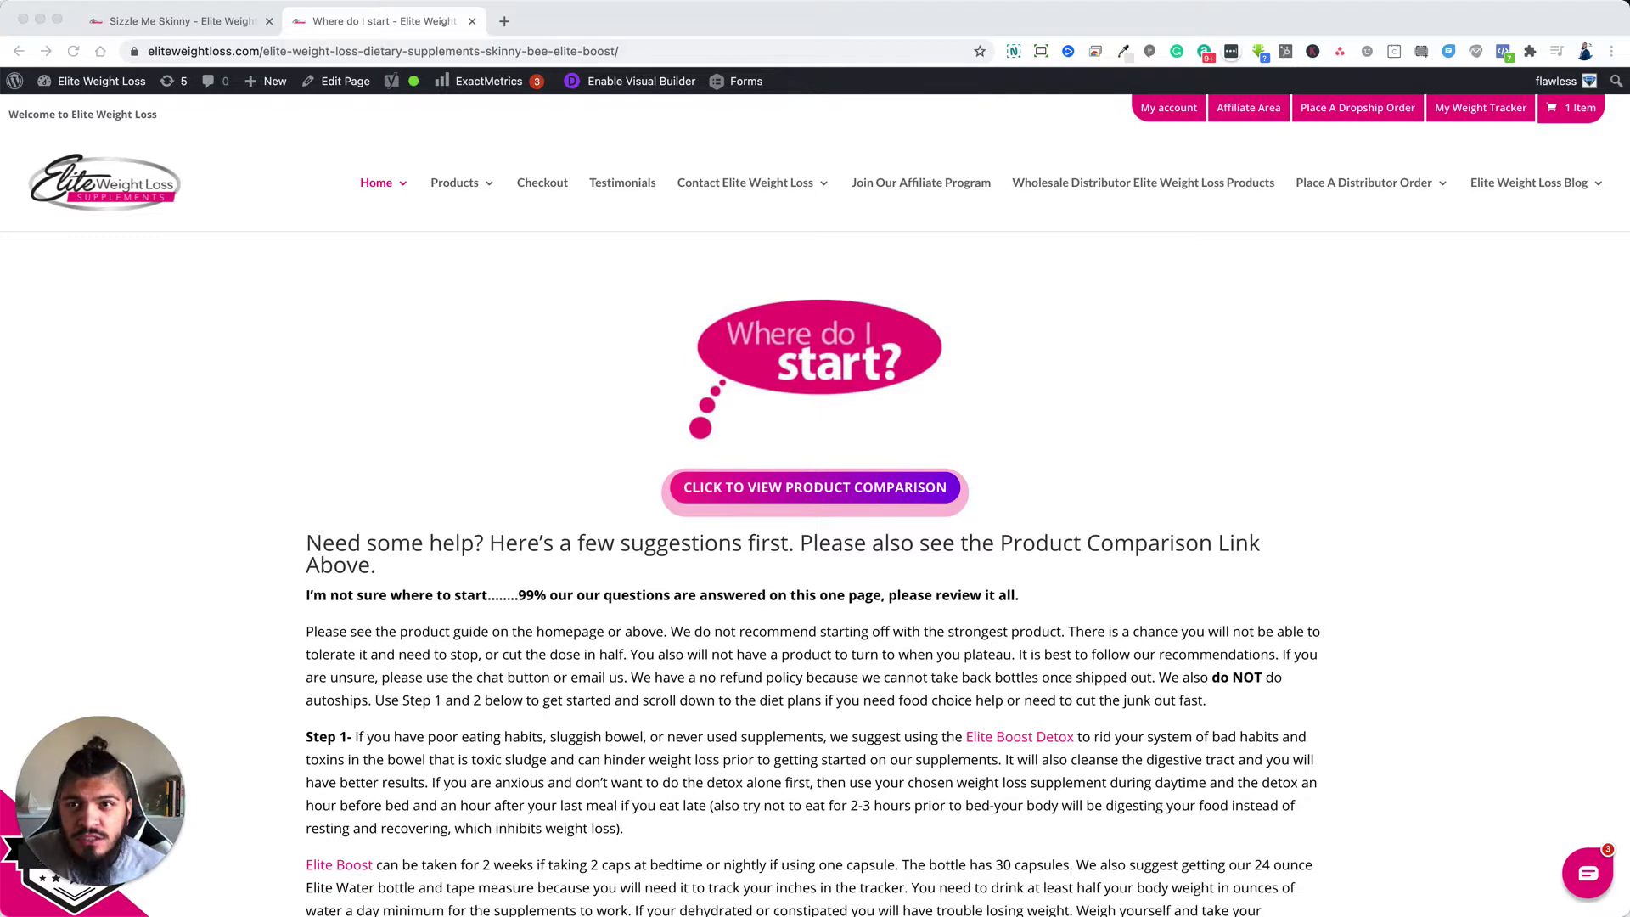
Preview the existing product comparison chart, then close its tab.
left_click(448, 363)
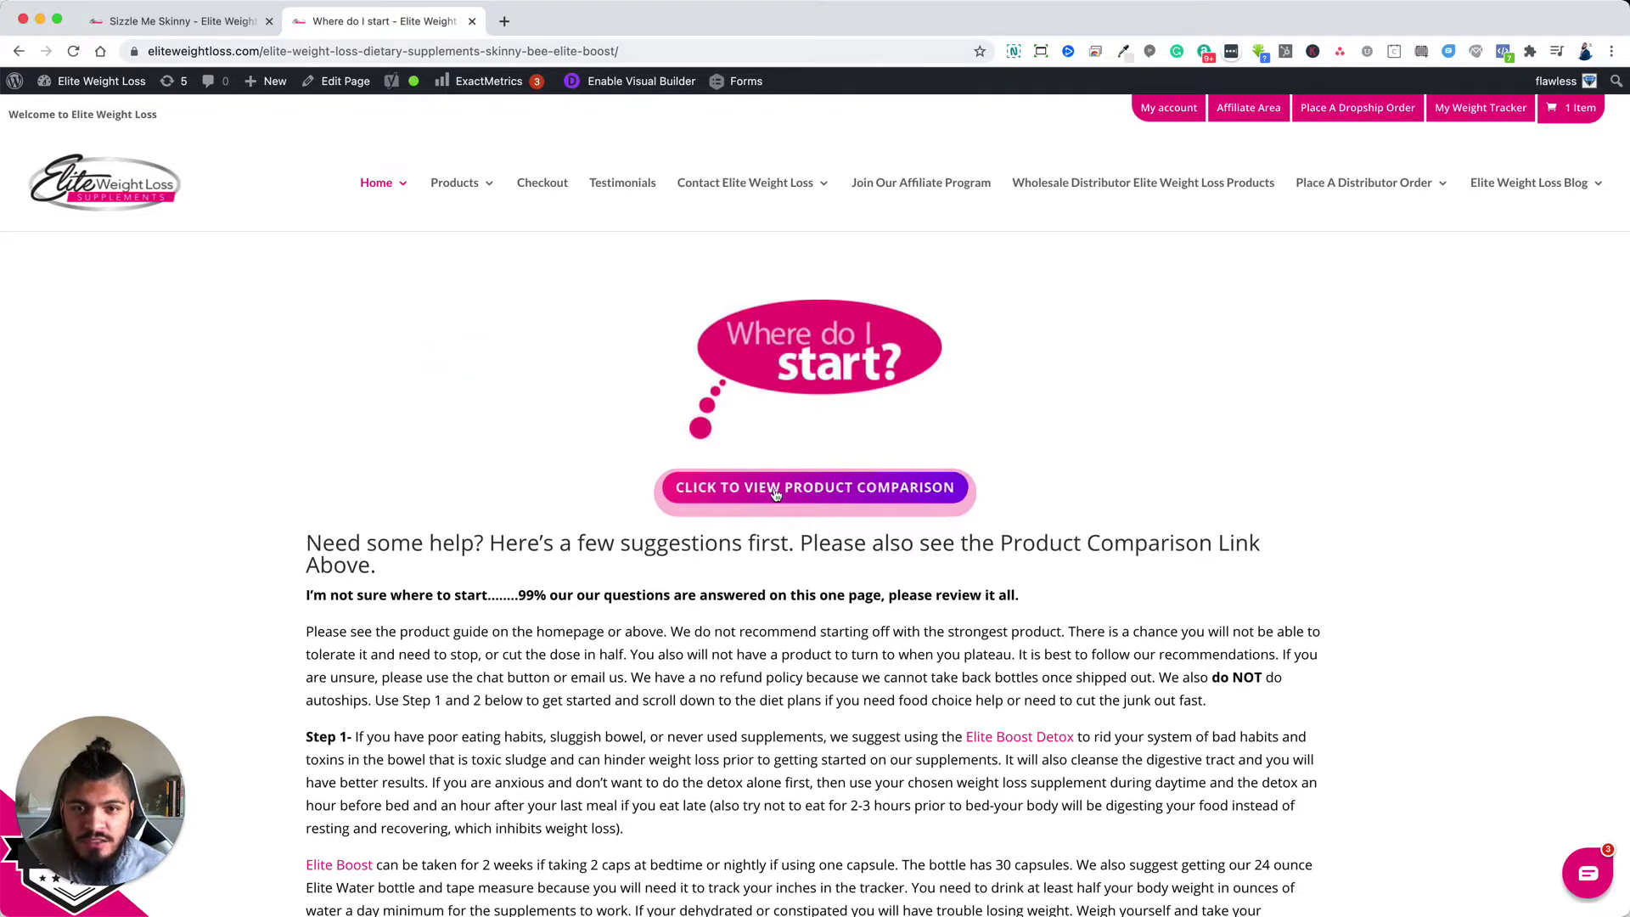
left_click(845, 492)
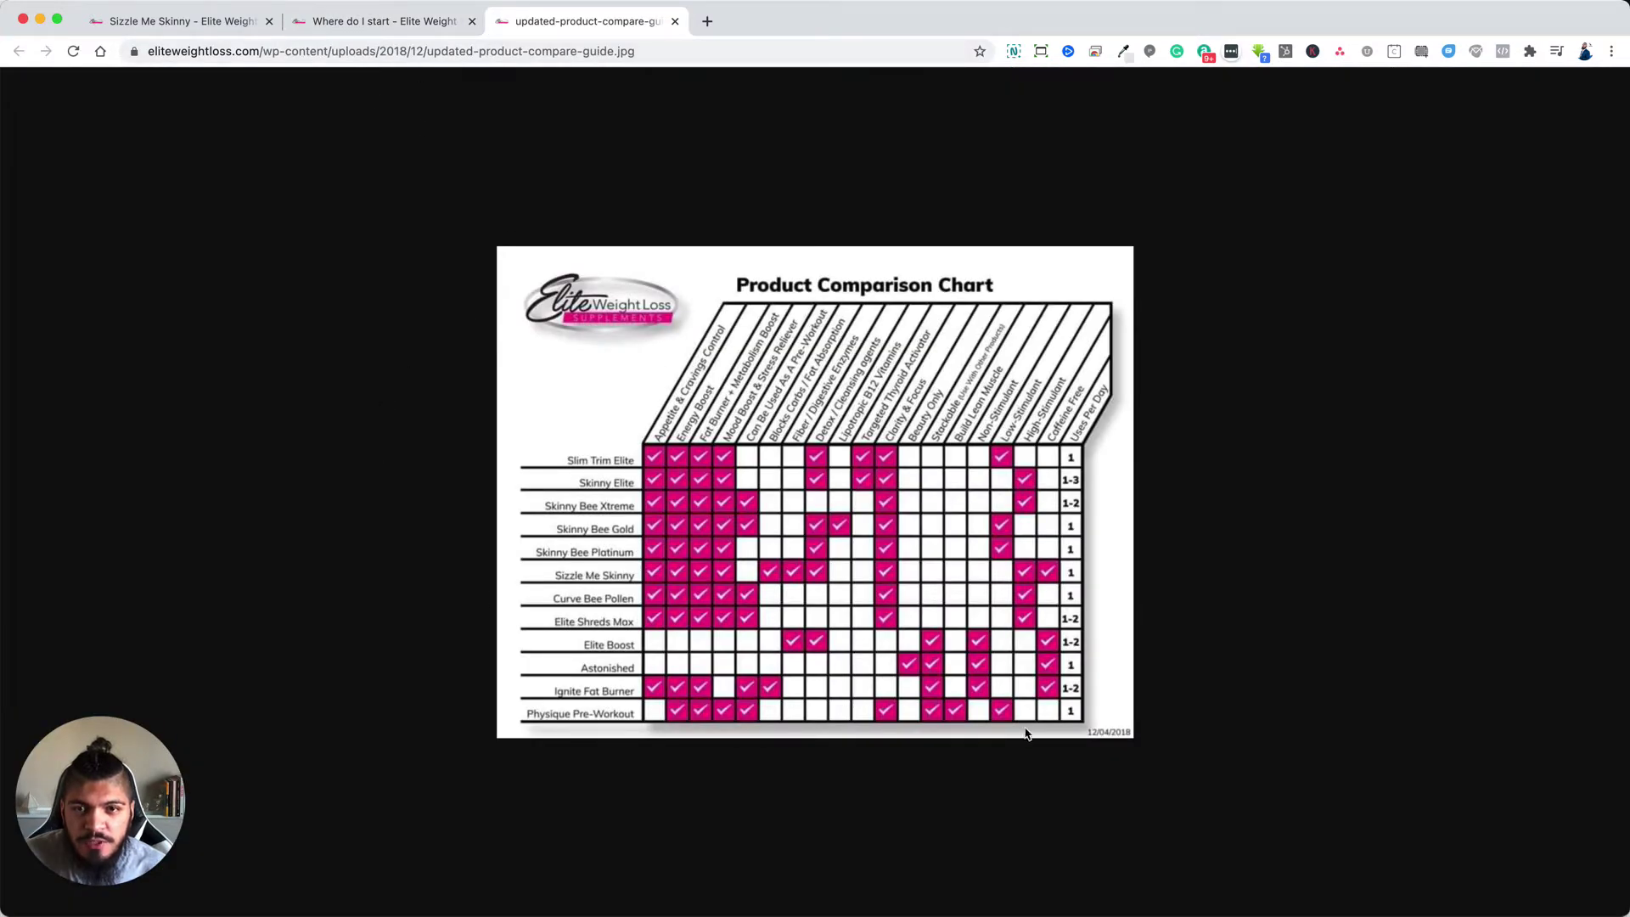
left_click(676, 22)
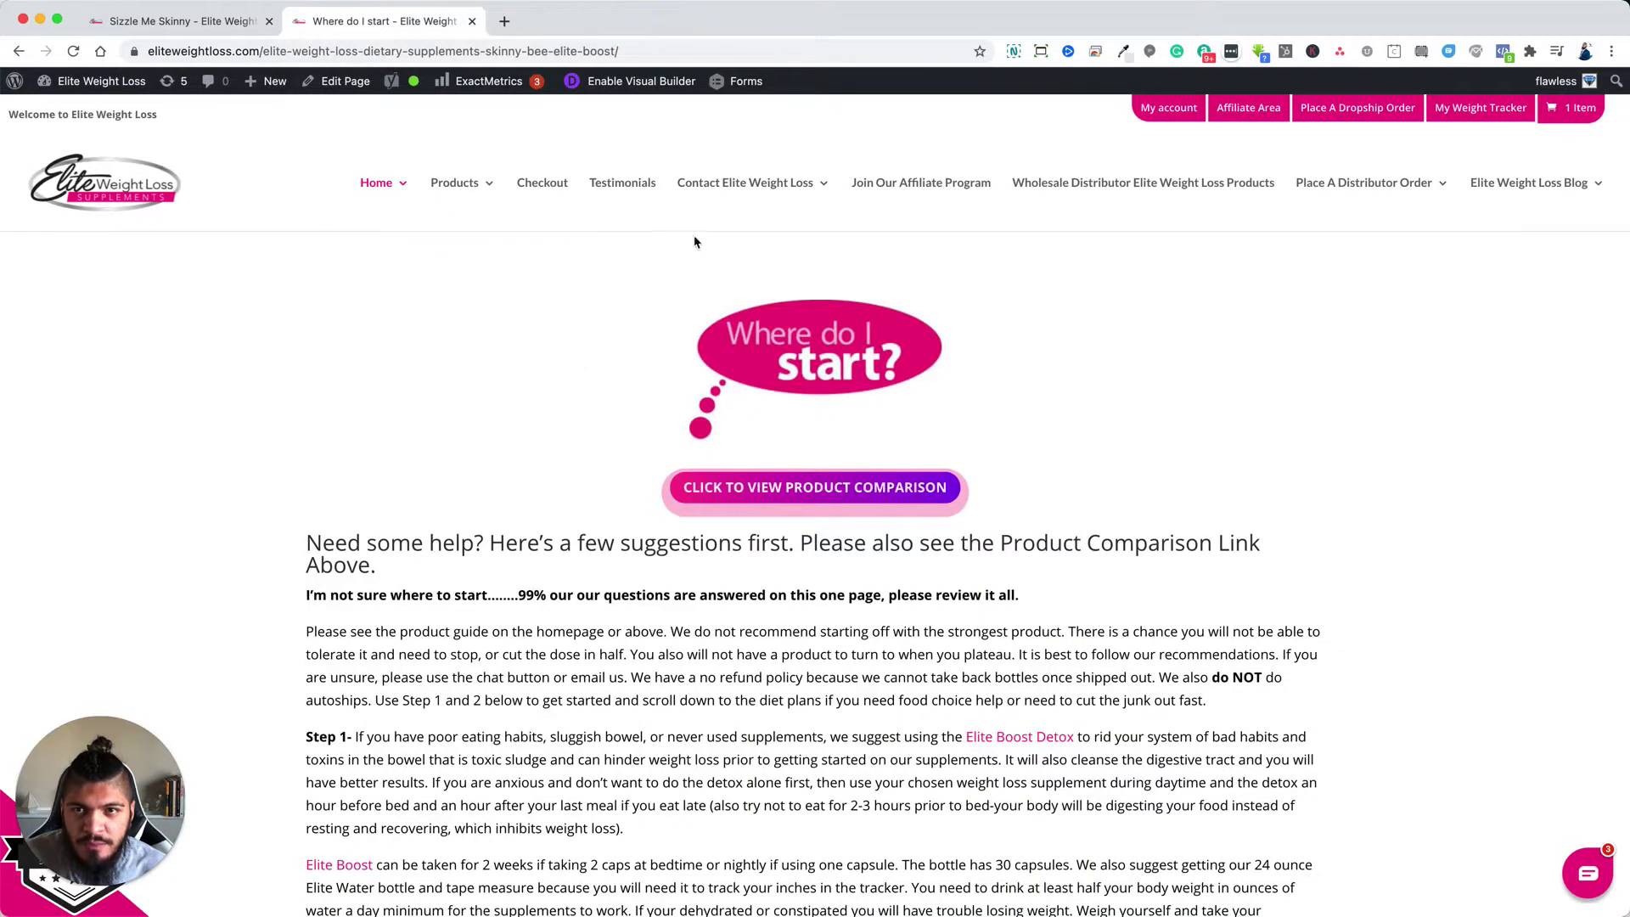
Switch the page into the Visual Builder and scroll down to the disclaimer area.
left_click(652, 81)
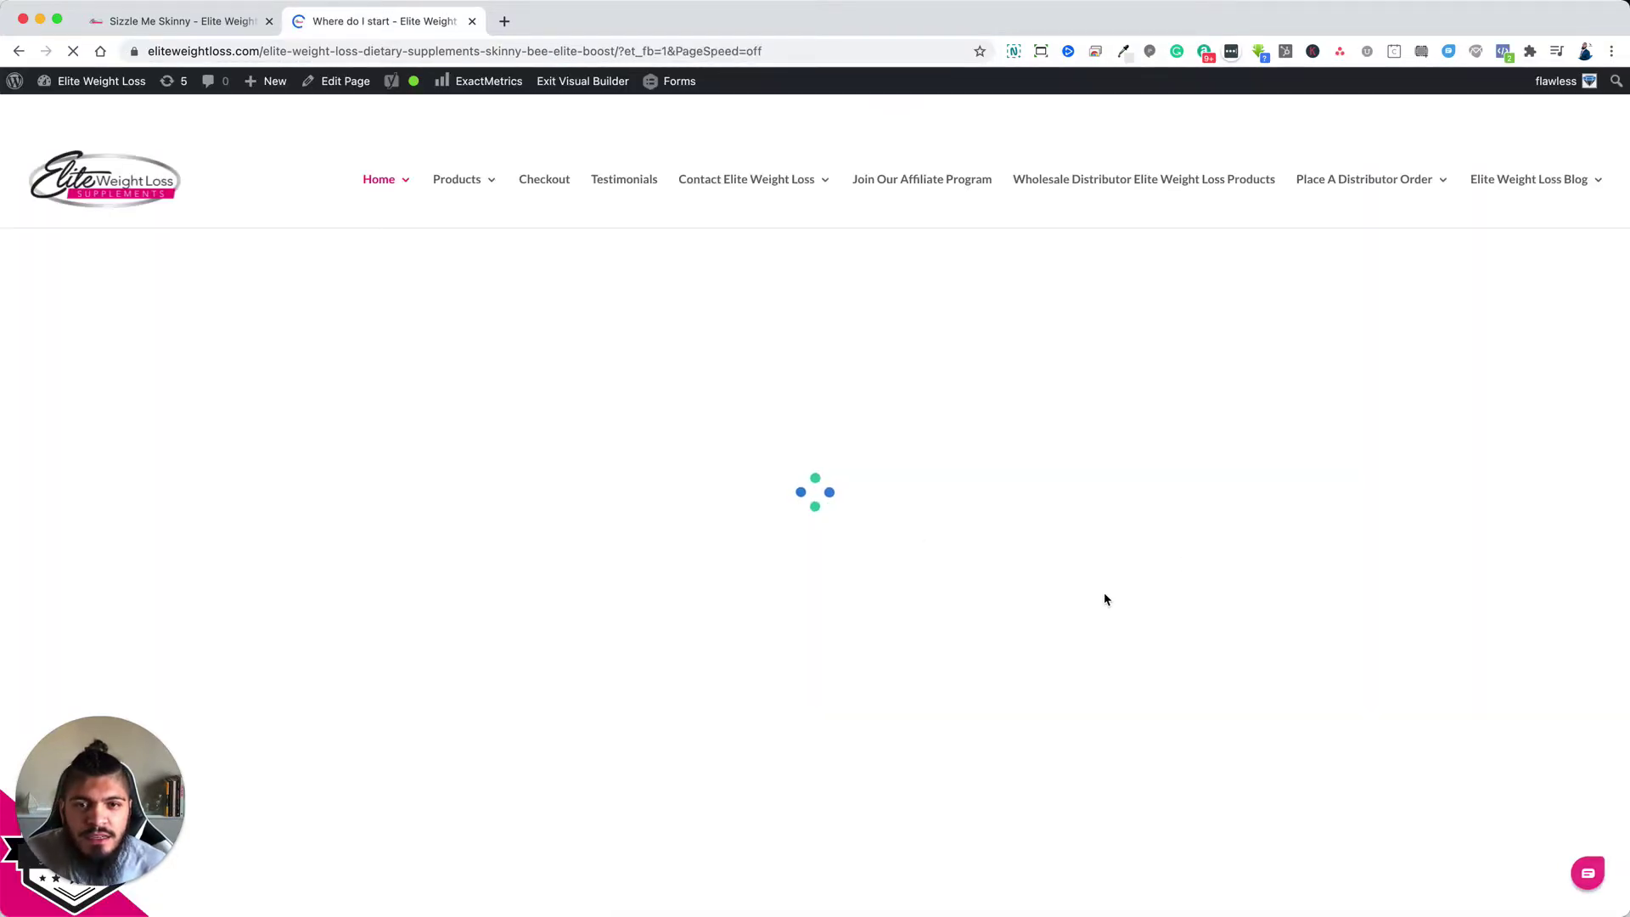
scroll(1051, 551, "down", 20)
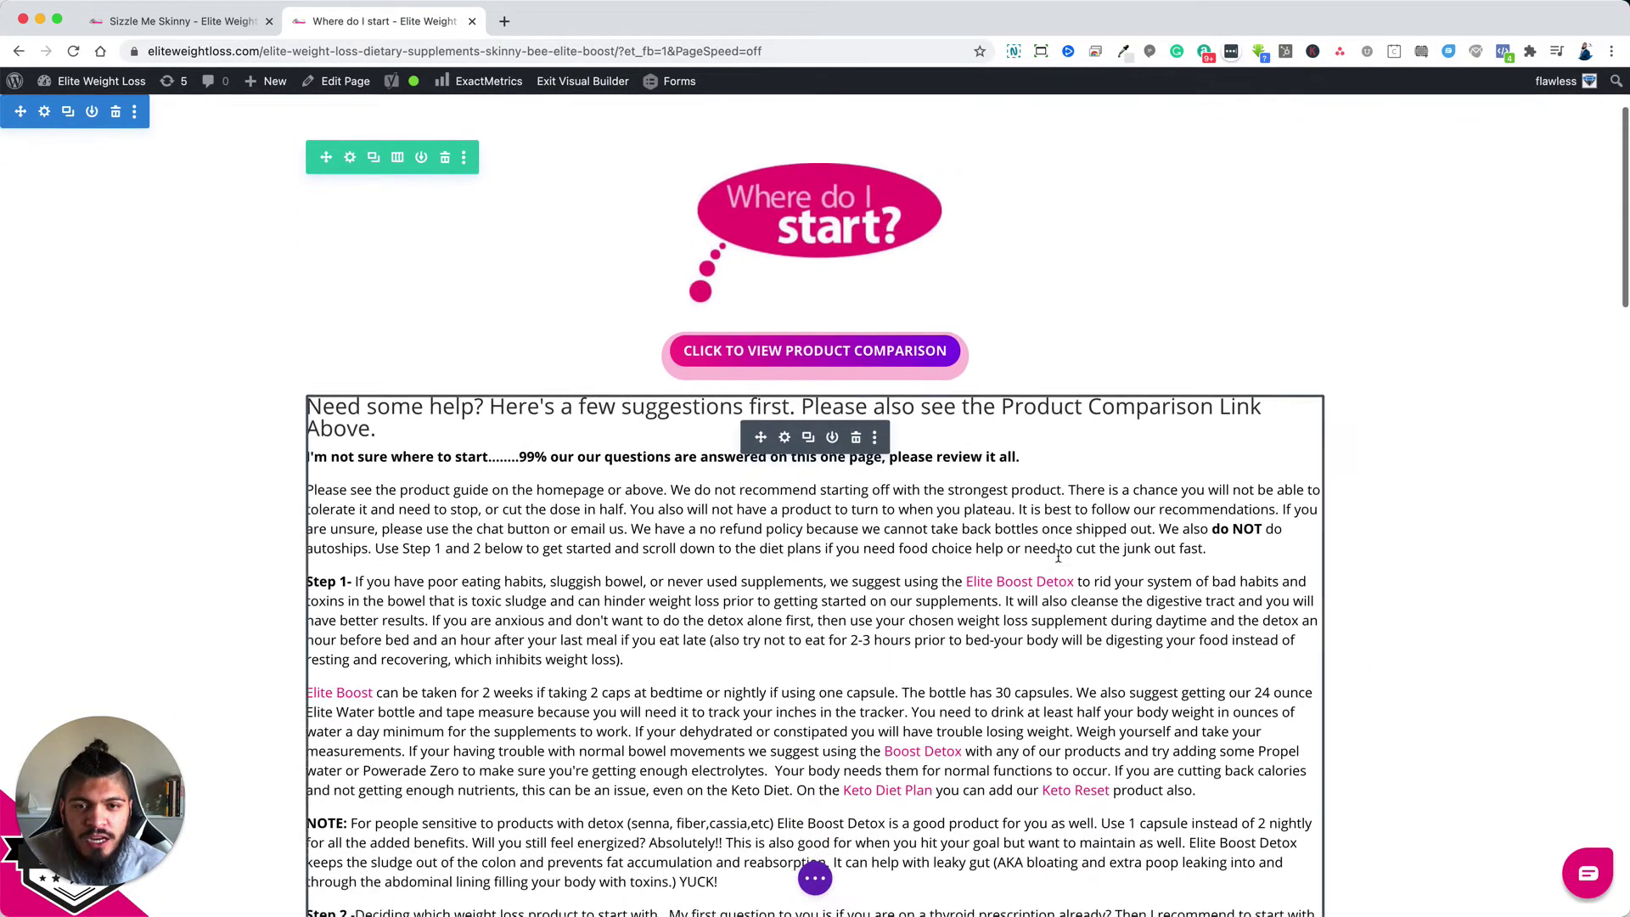
scroll(1059, 557, "down", 3)
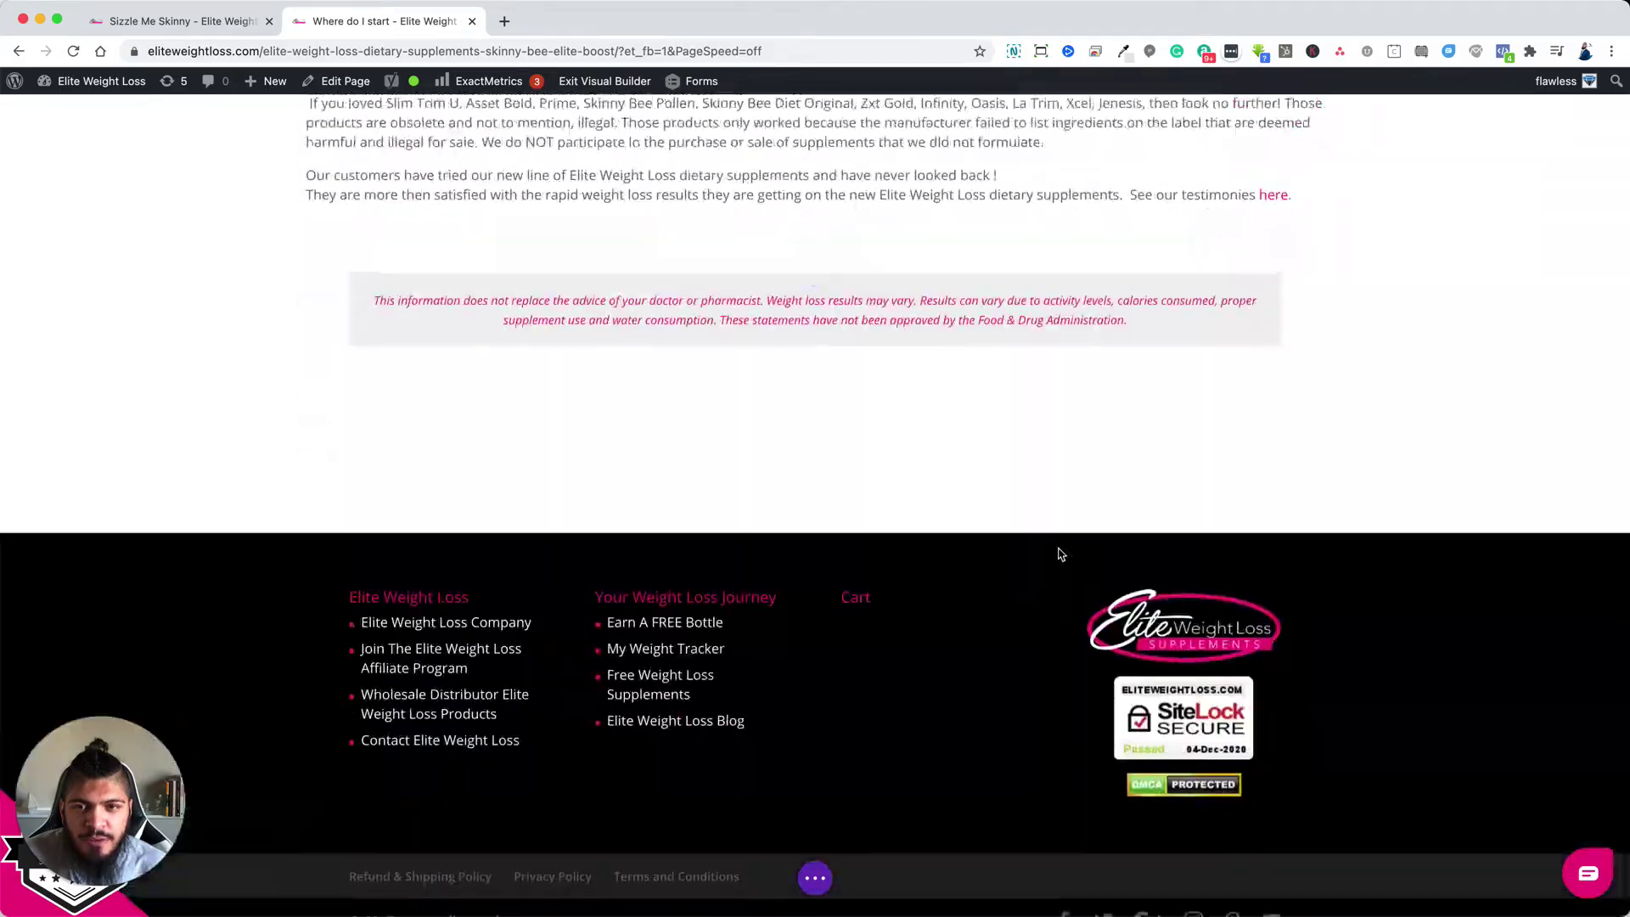
scroll(934, 509, "up", 6)
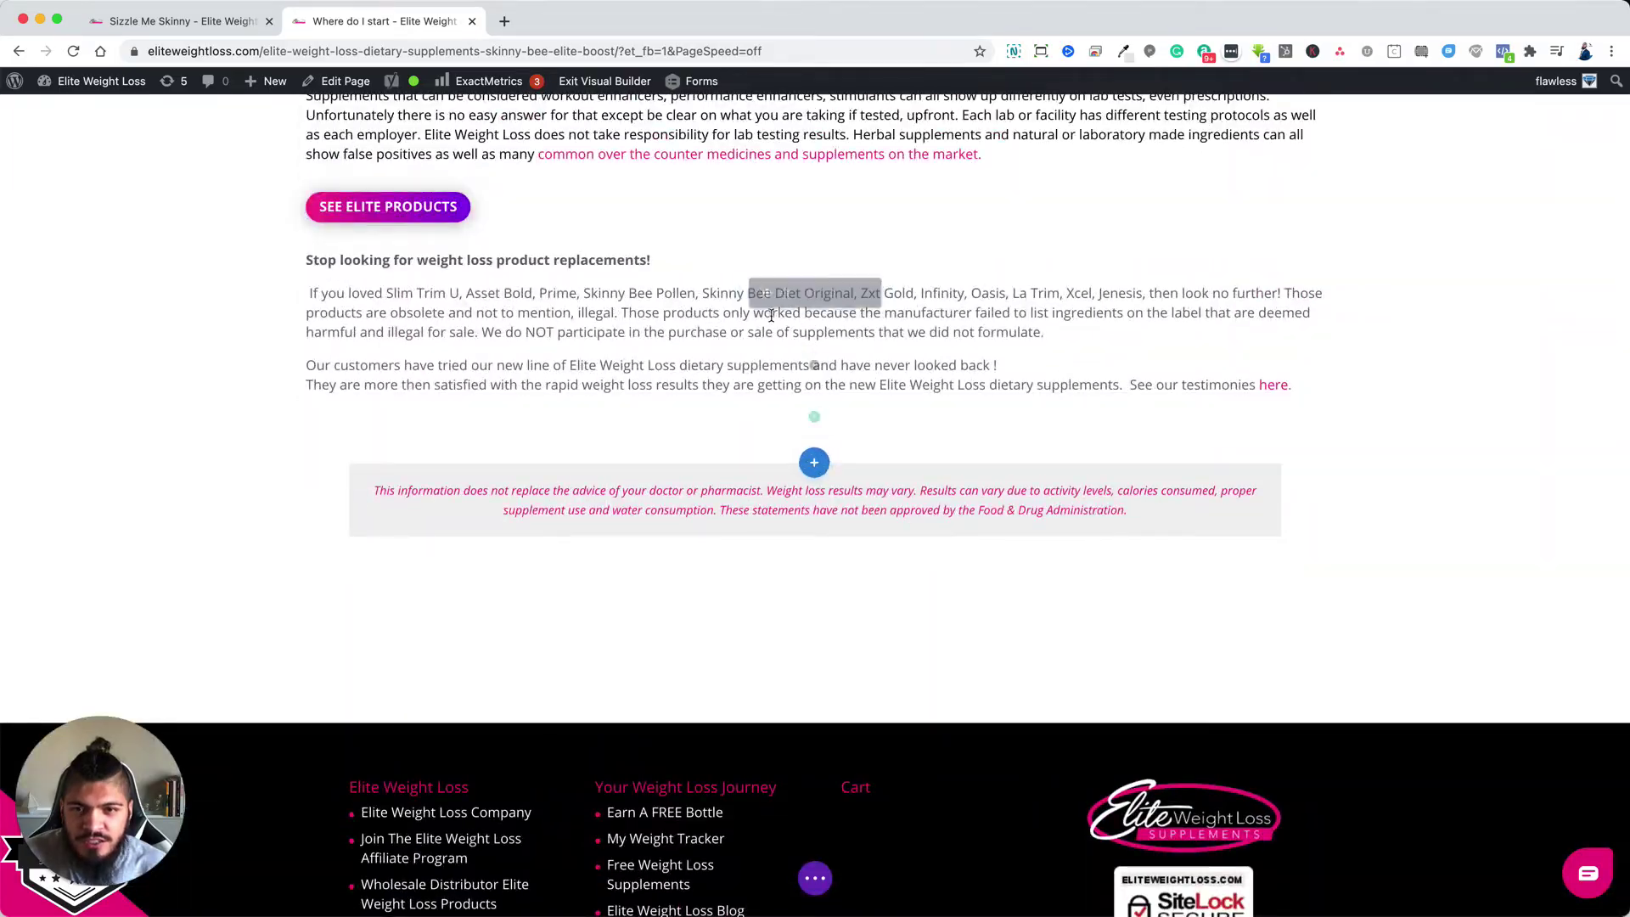
scroll(768, 327, "up", 20)
scroll(769, 327, "up", 15)
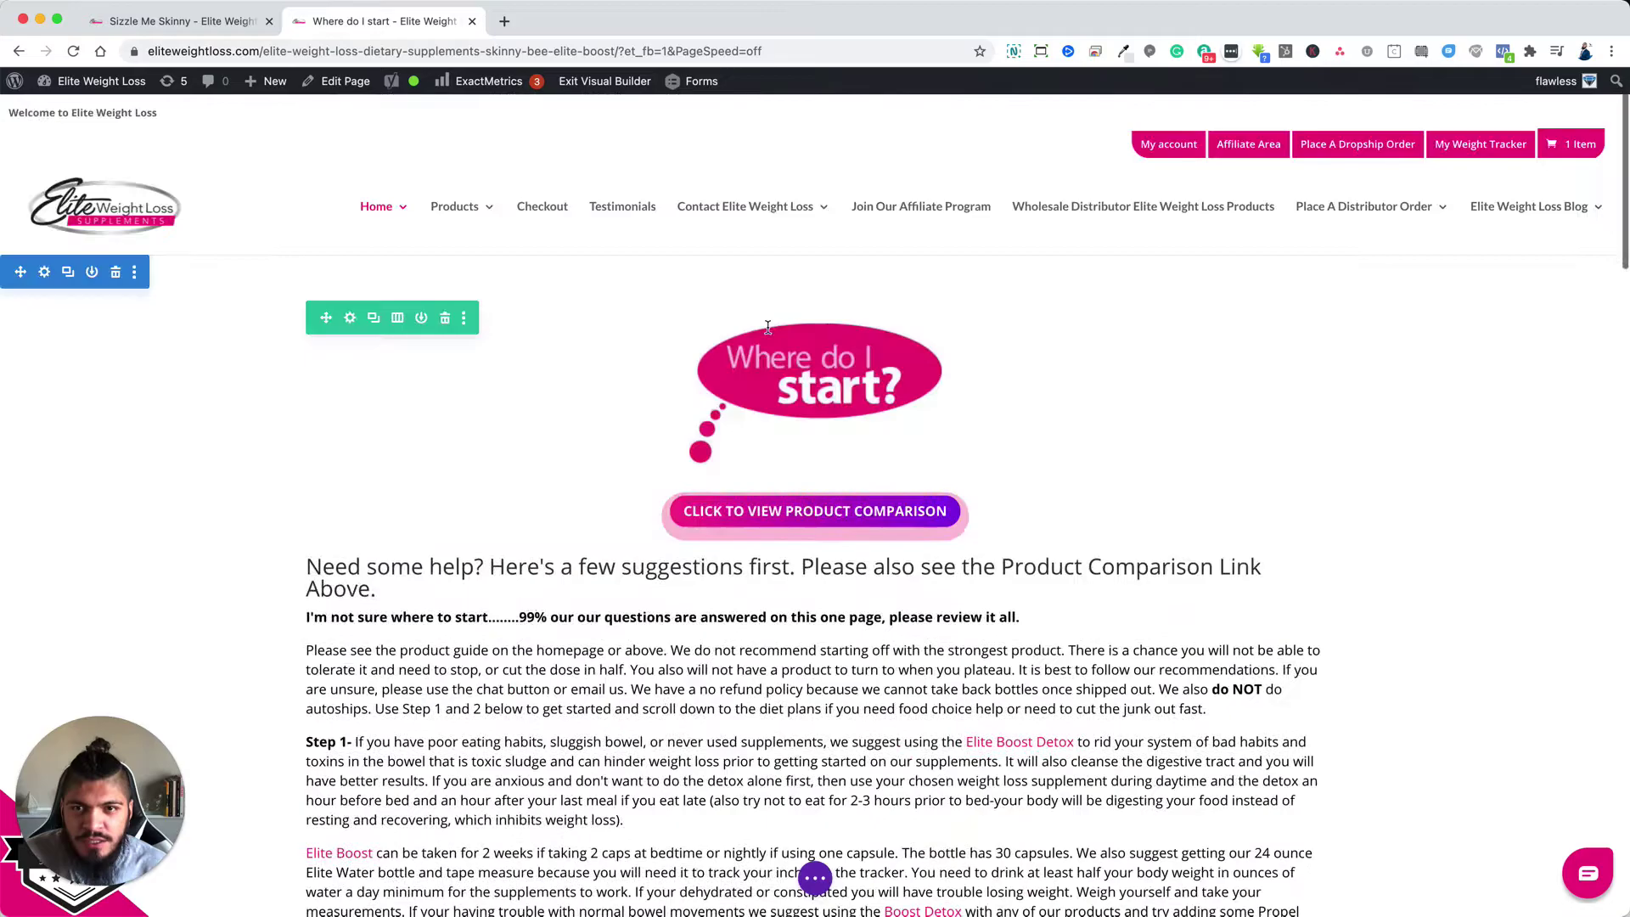
scroll(768, 327, "down", 20)
scroll(768, 326, "down", 5)
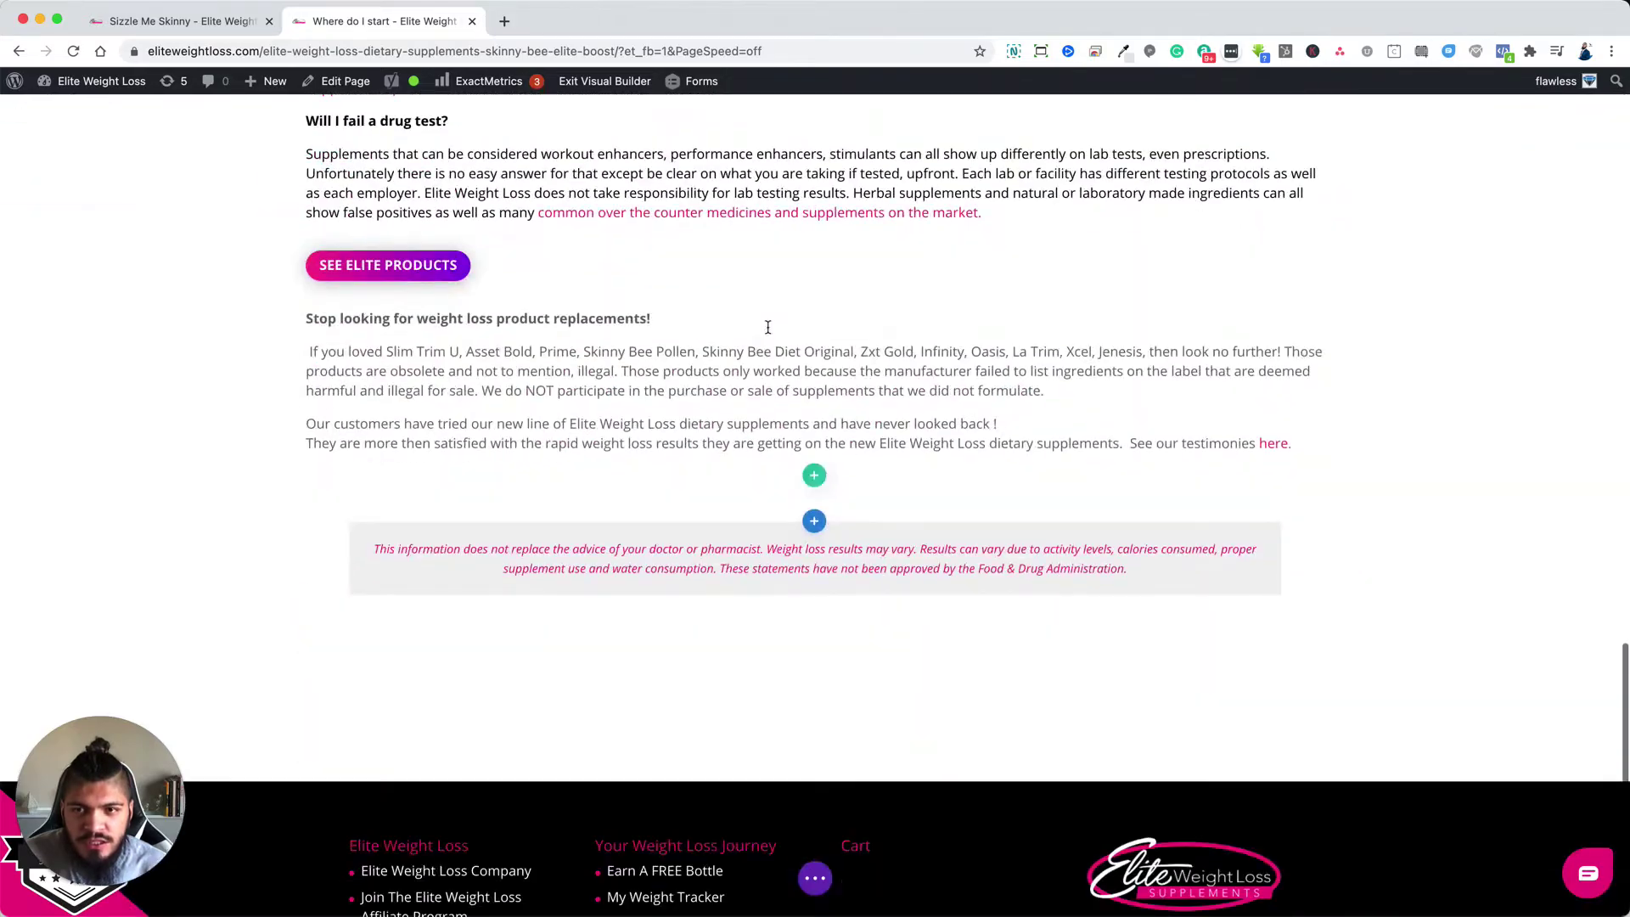
Add a regular one-column section with an Image module below the page content.
left_click(815, 523)
left_click(709, 467)
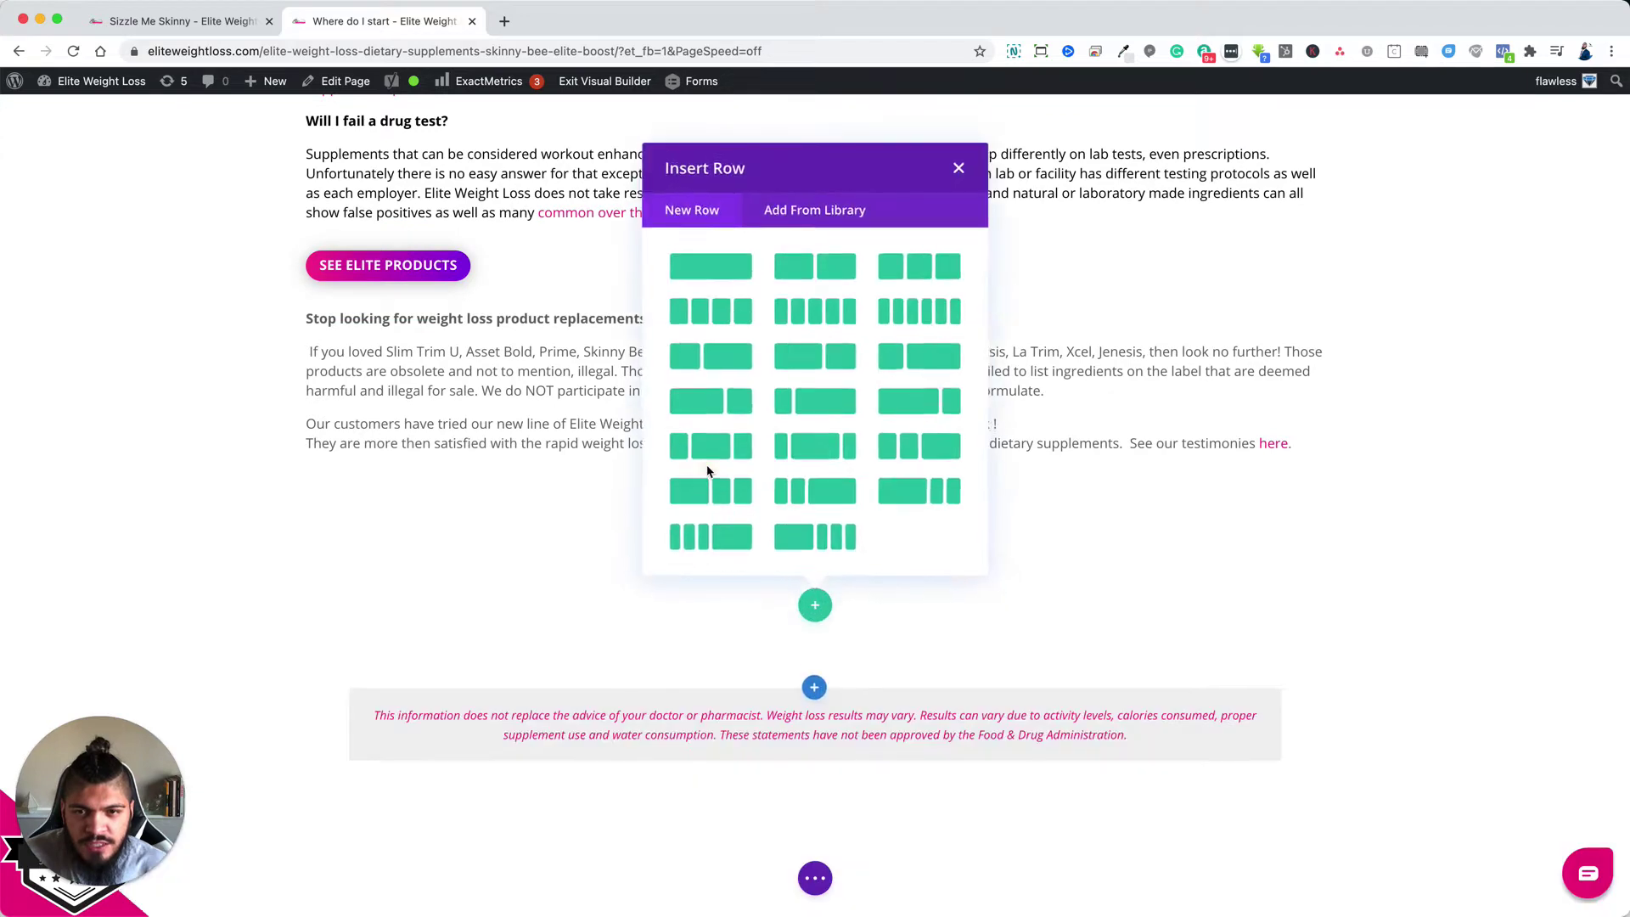
left_click(711, 272)
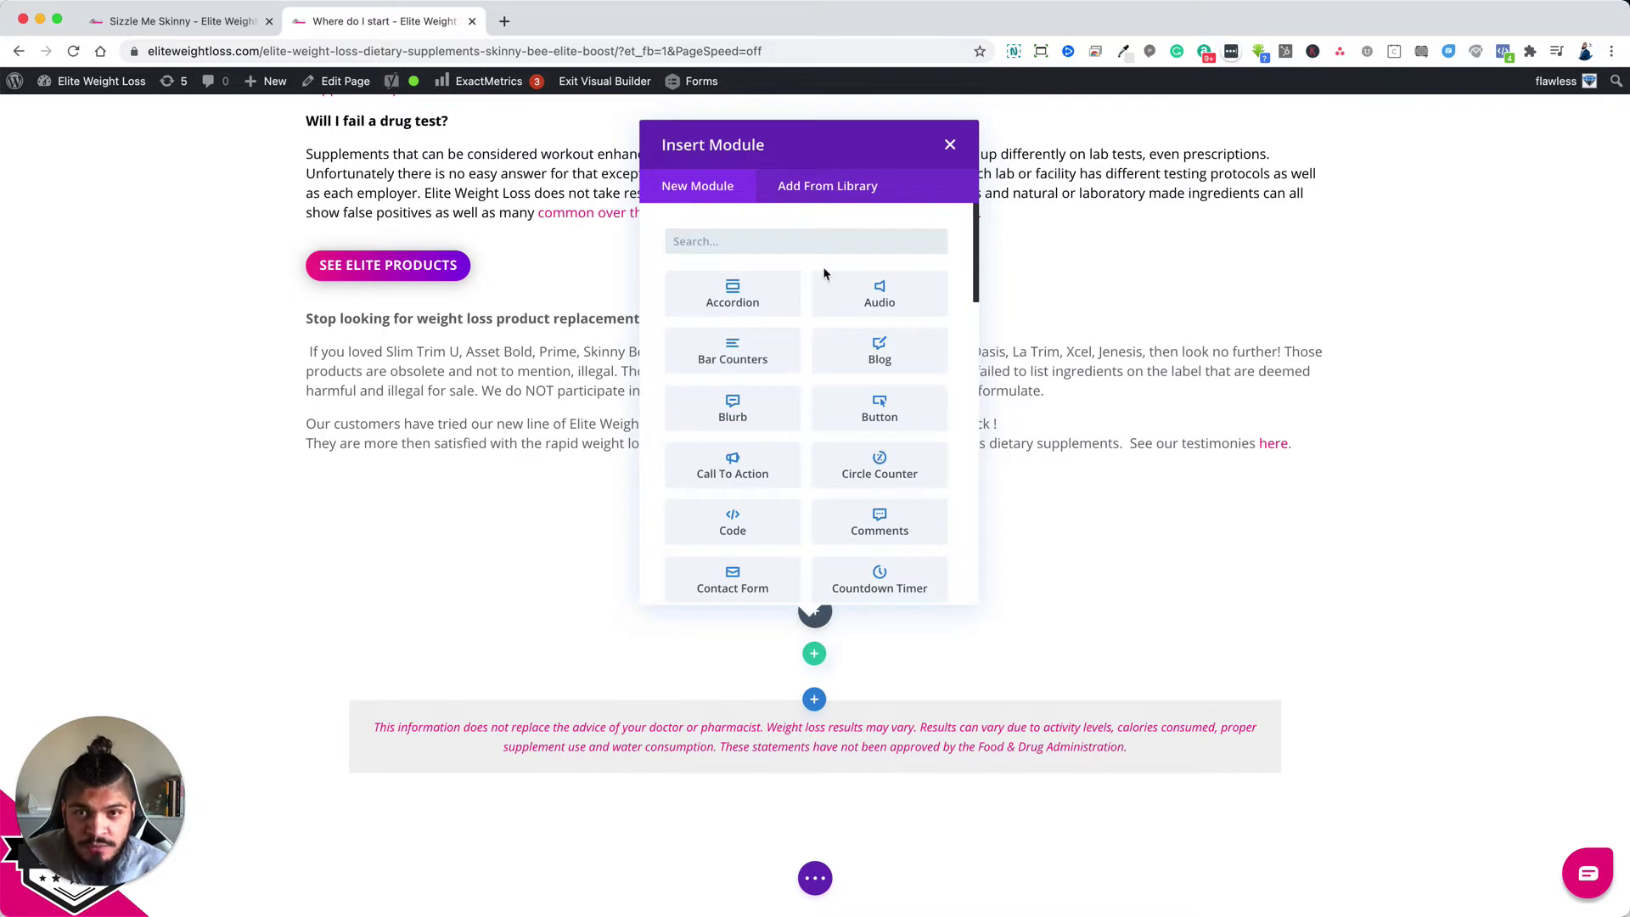
type("image")
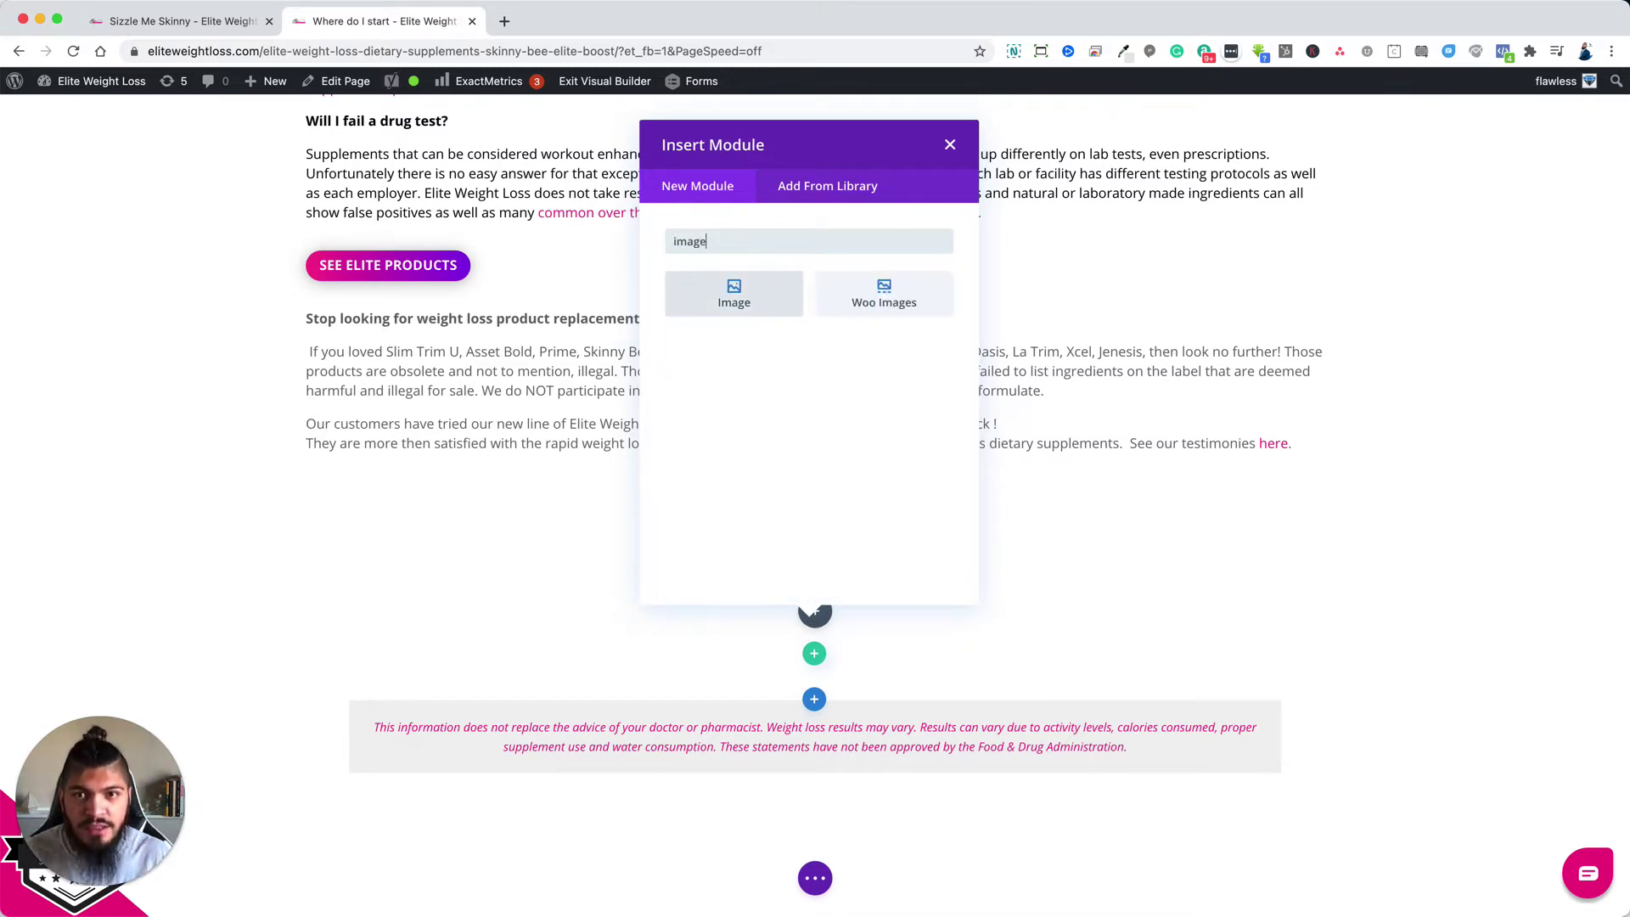
left_click(733, 291)
Search the media library for 'comparison' and compare the Product-Comparison-Chart .jpg and .png images.
left_click(1114, 382)
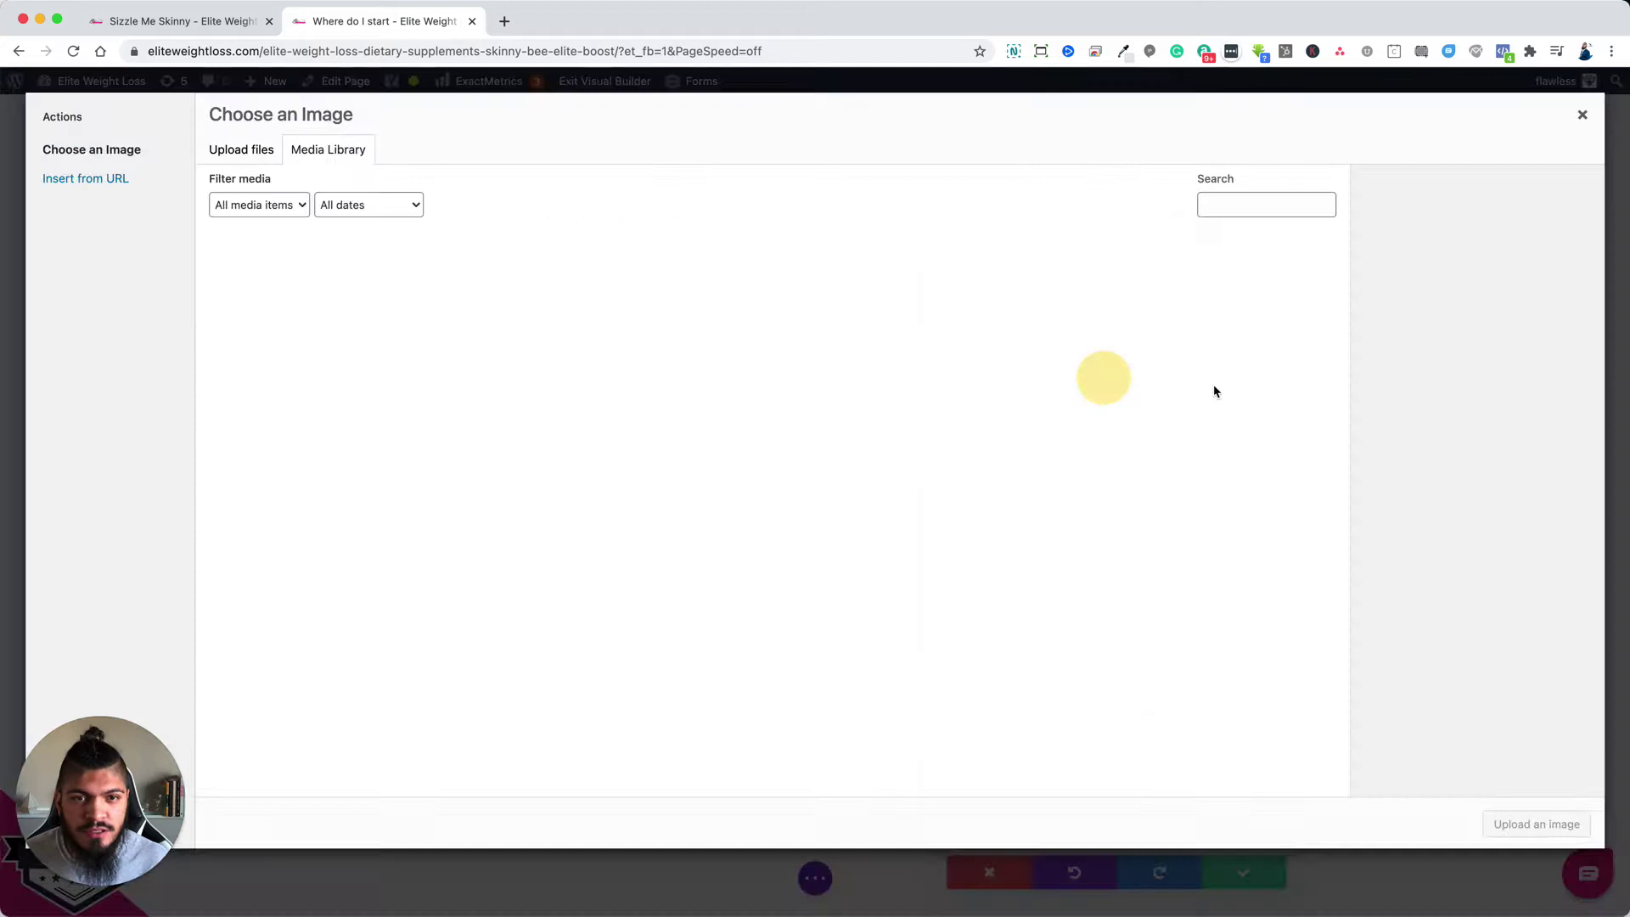
left_click(1252, 201)
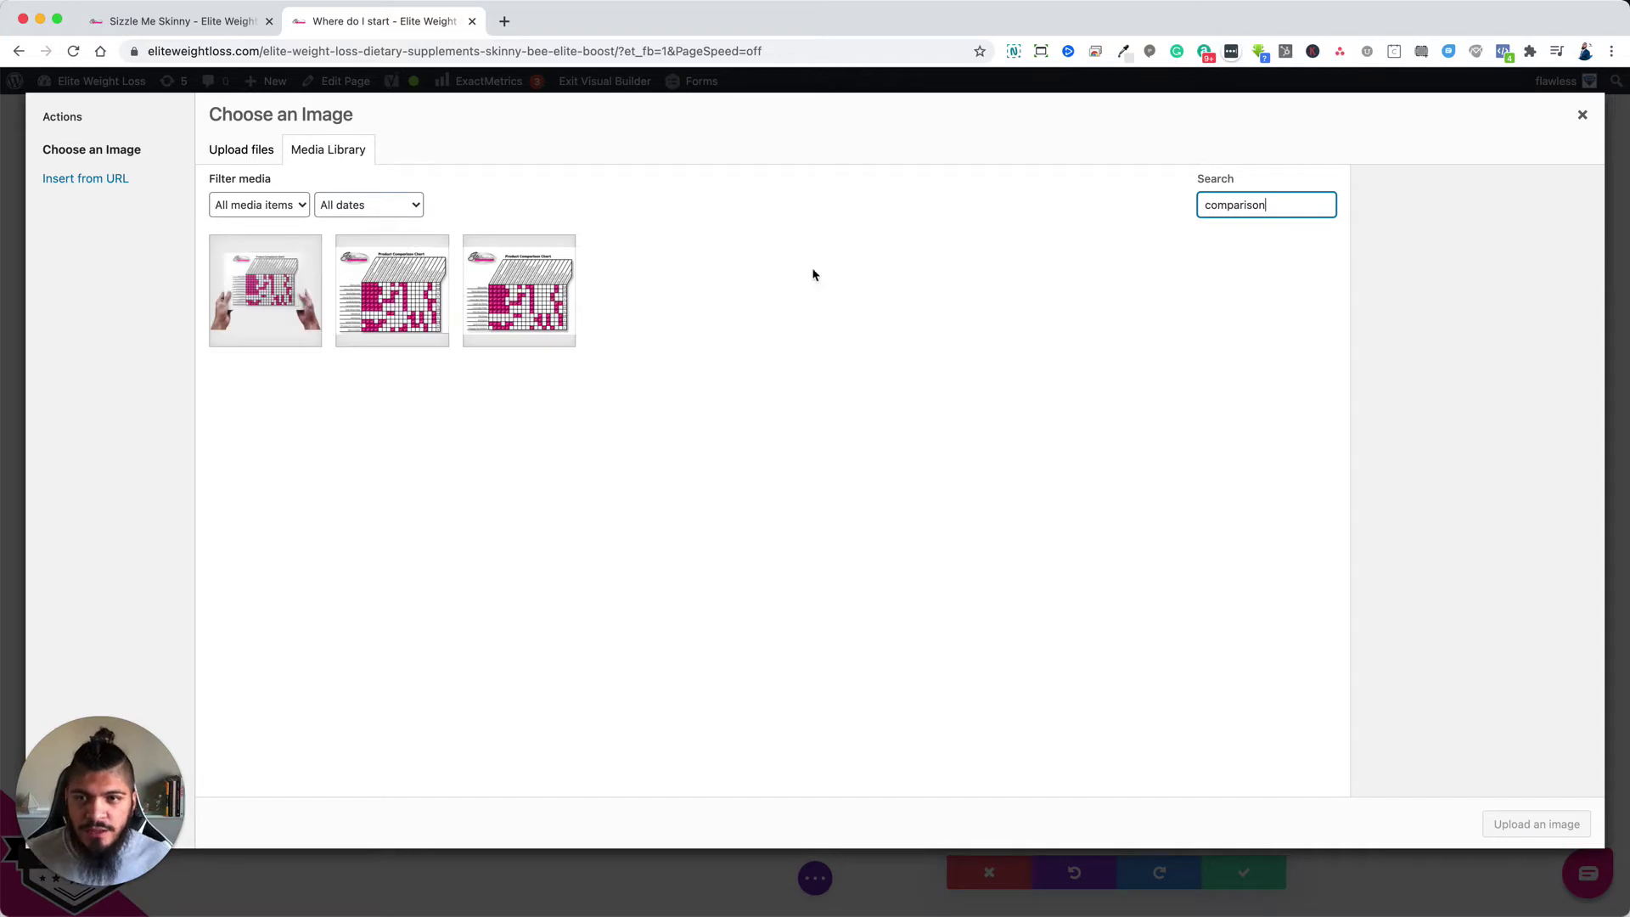
left_click(511, 291)
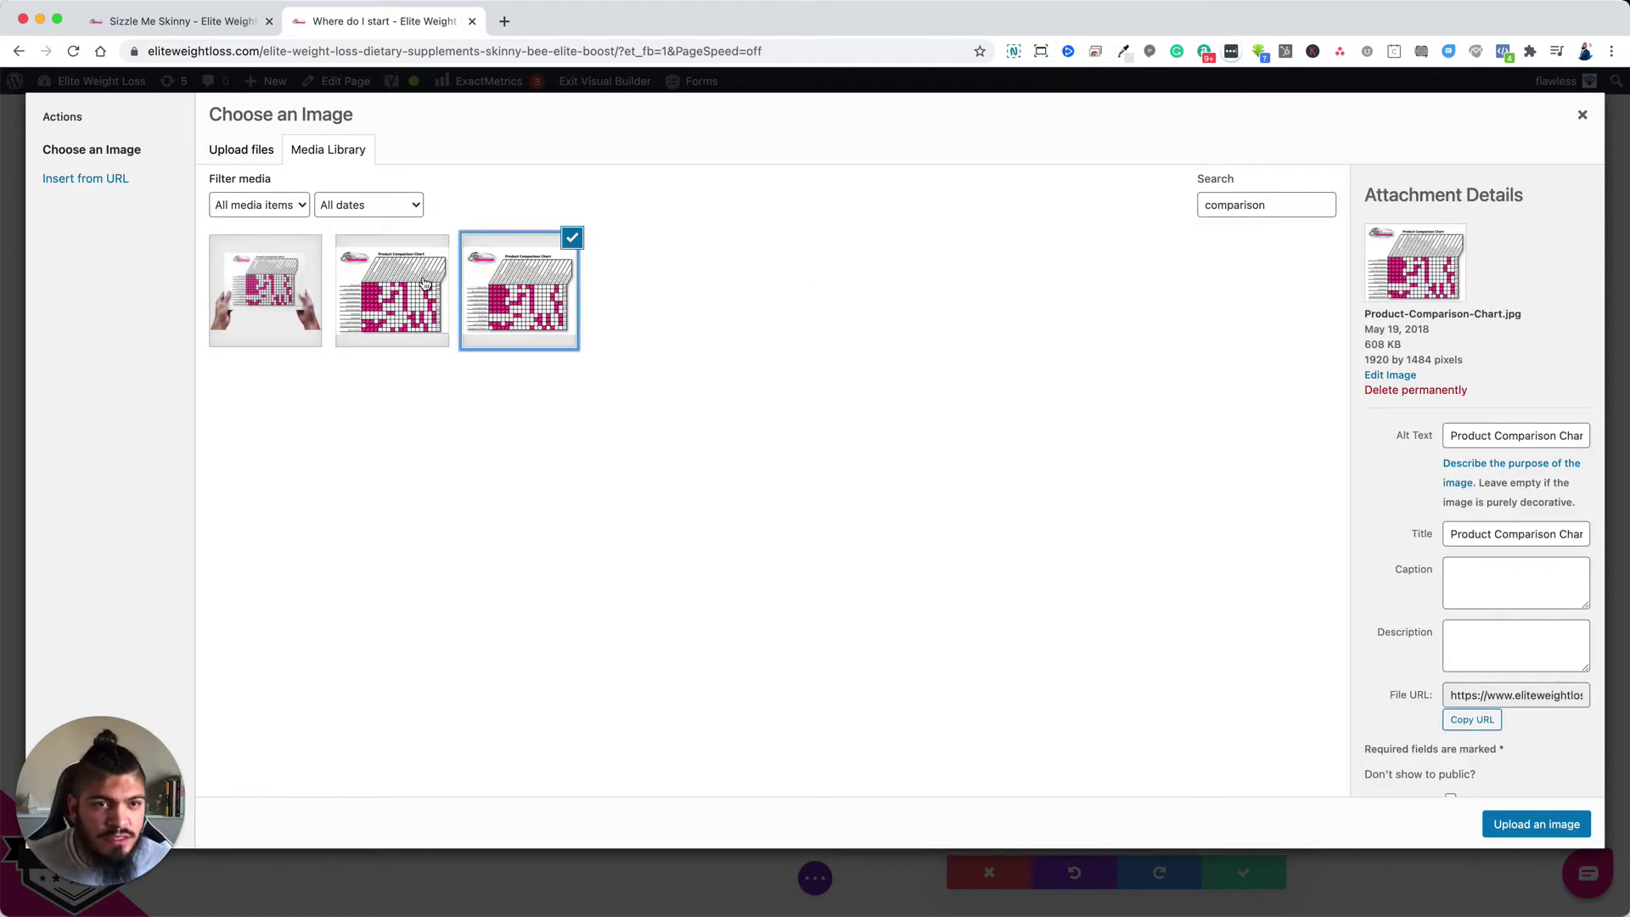
left_click(426, 283)
left_click(374, 280)
left_click(272, 288)
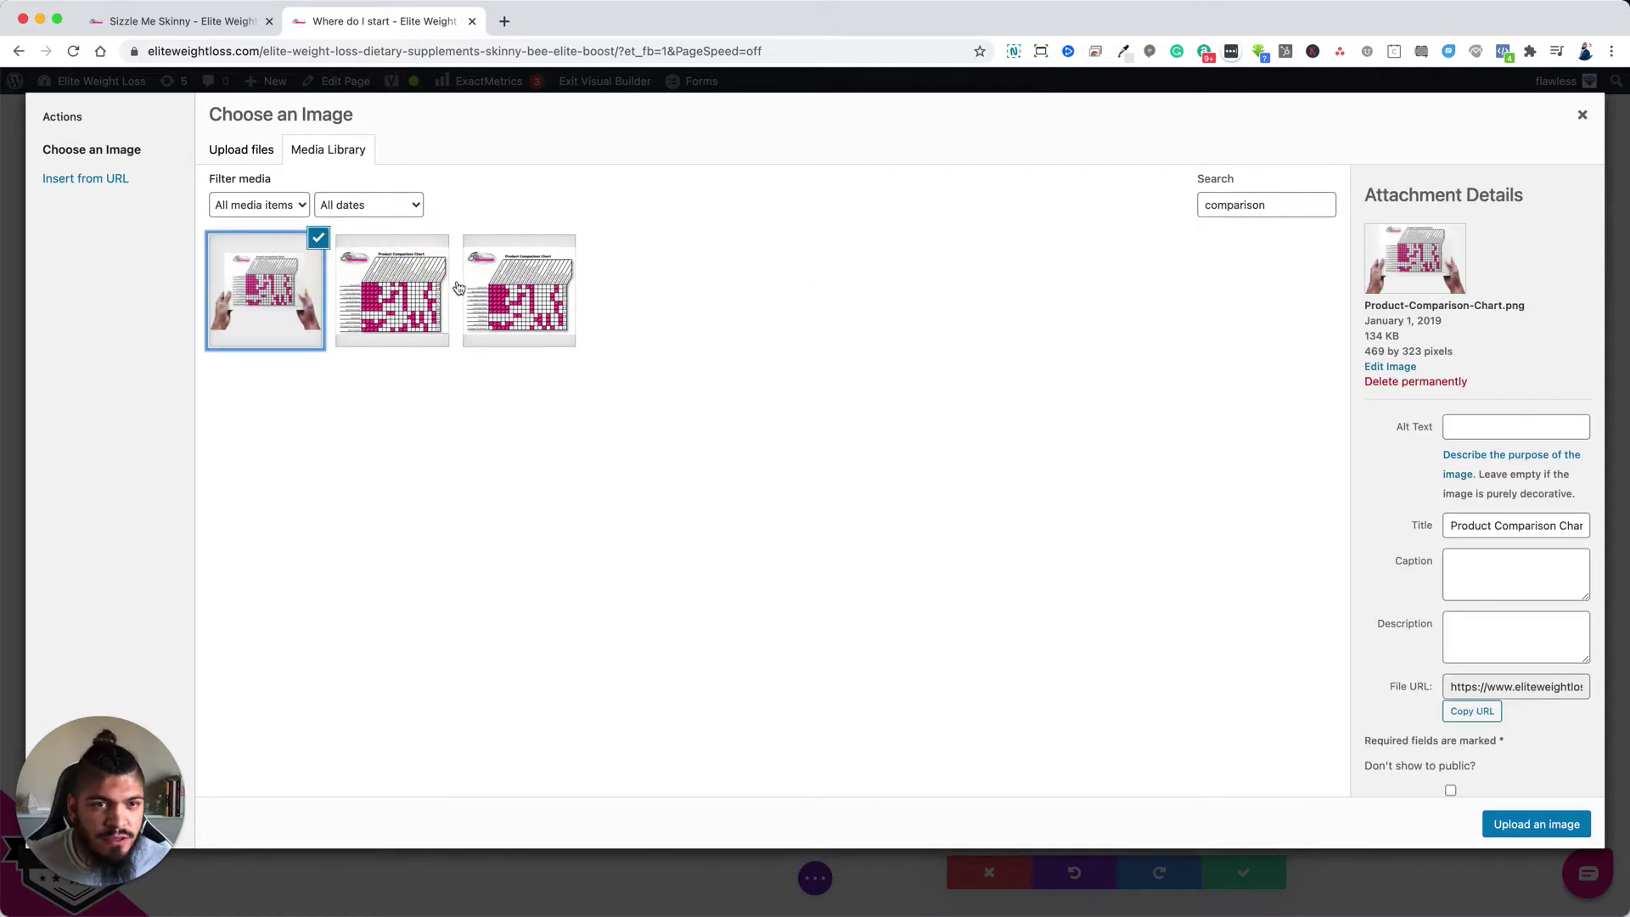
left_click(521, 289)
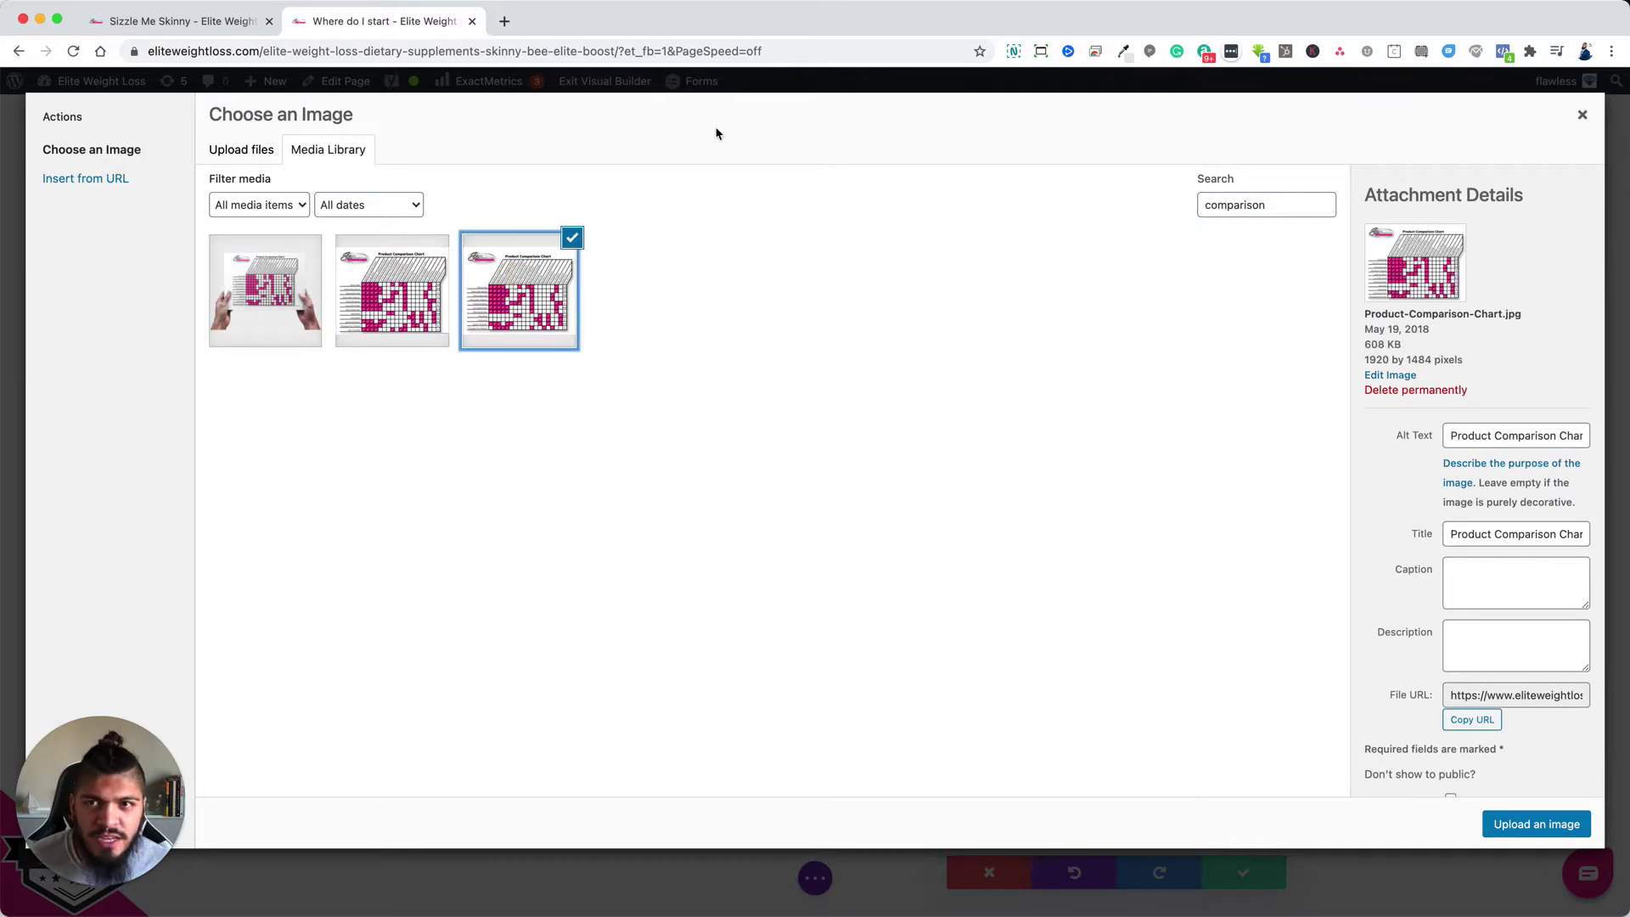
left_click(1582, 119)
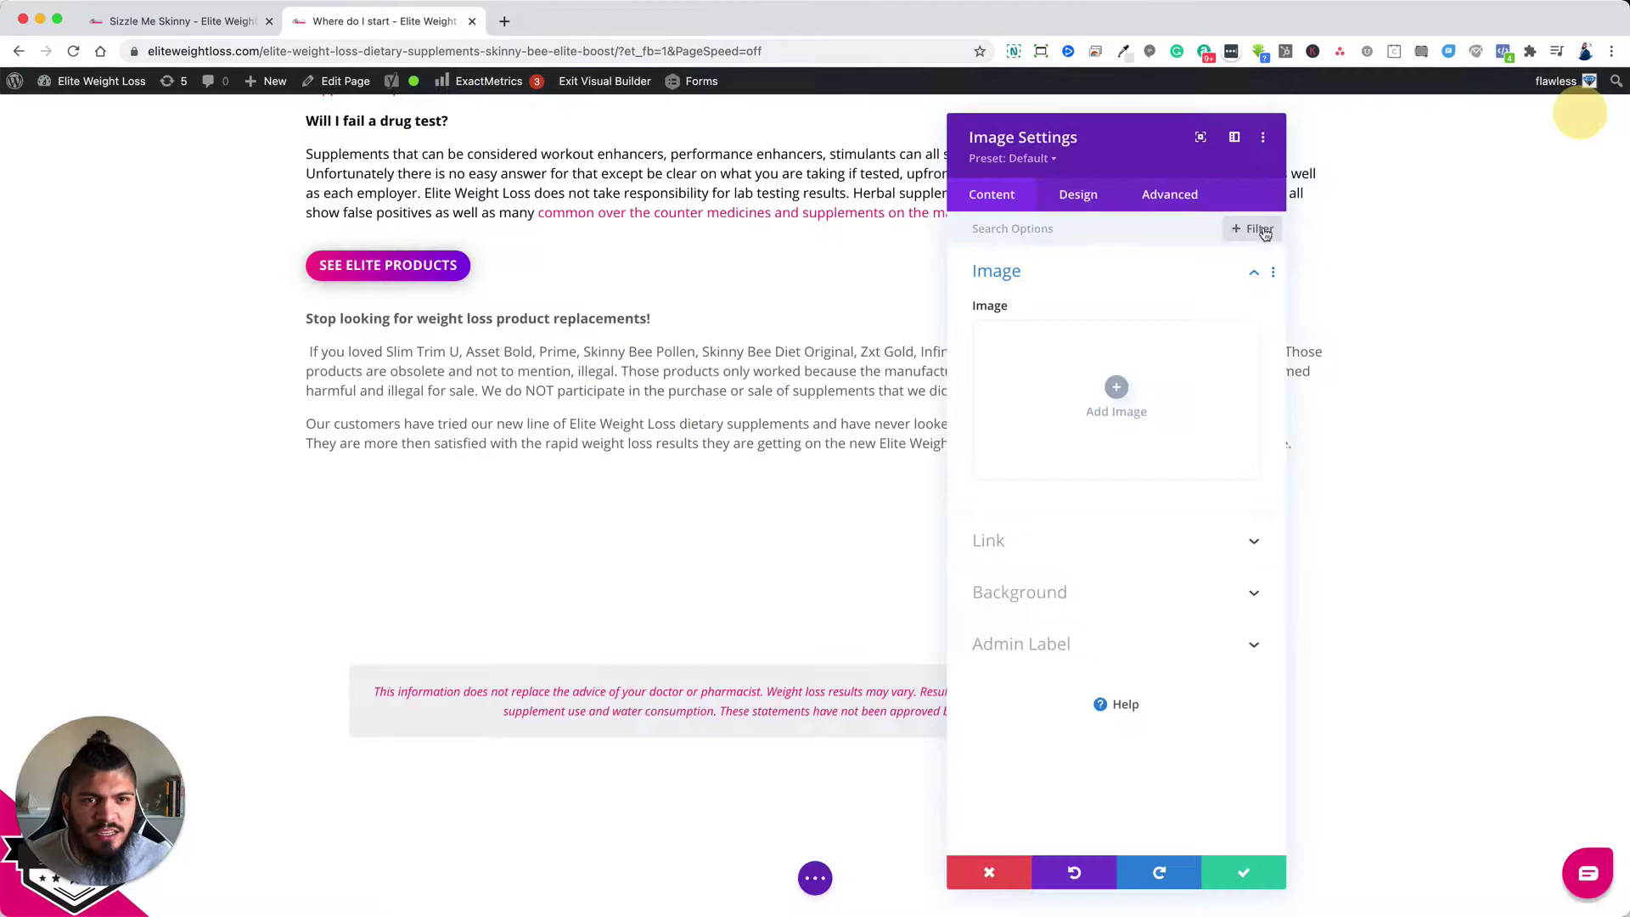
scroll(938, 540, "up", 15)
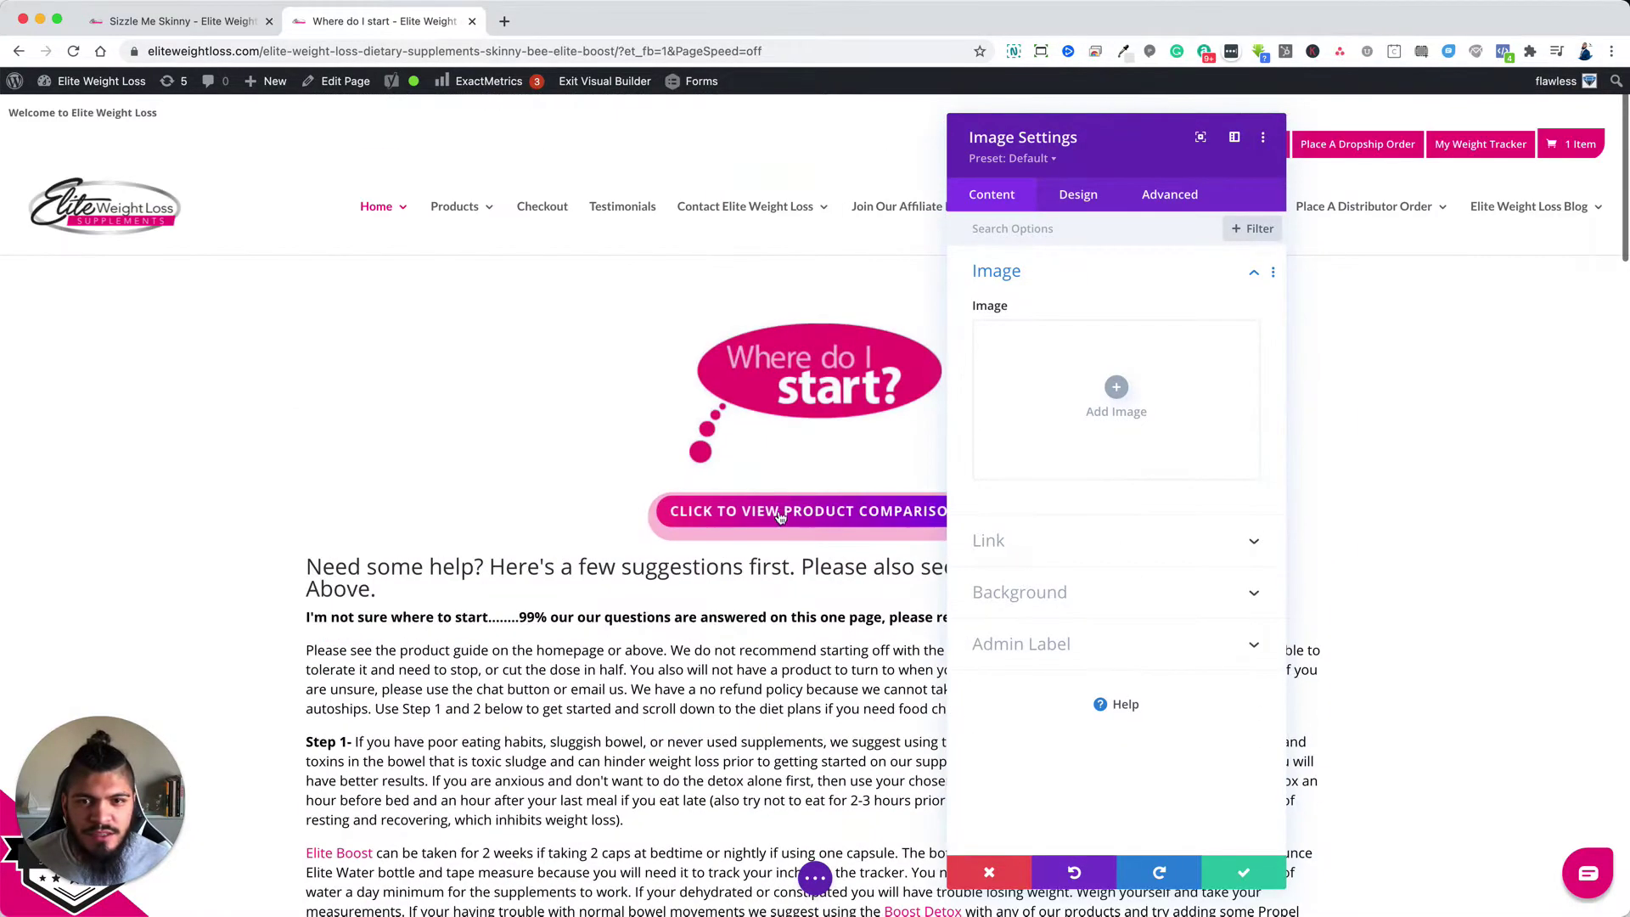
left_click(1240, 872)
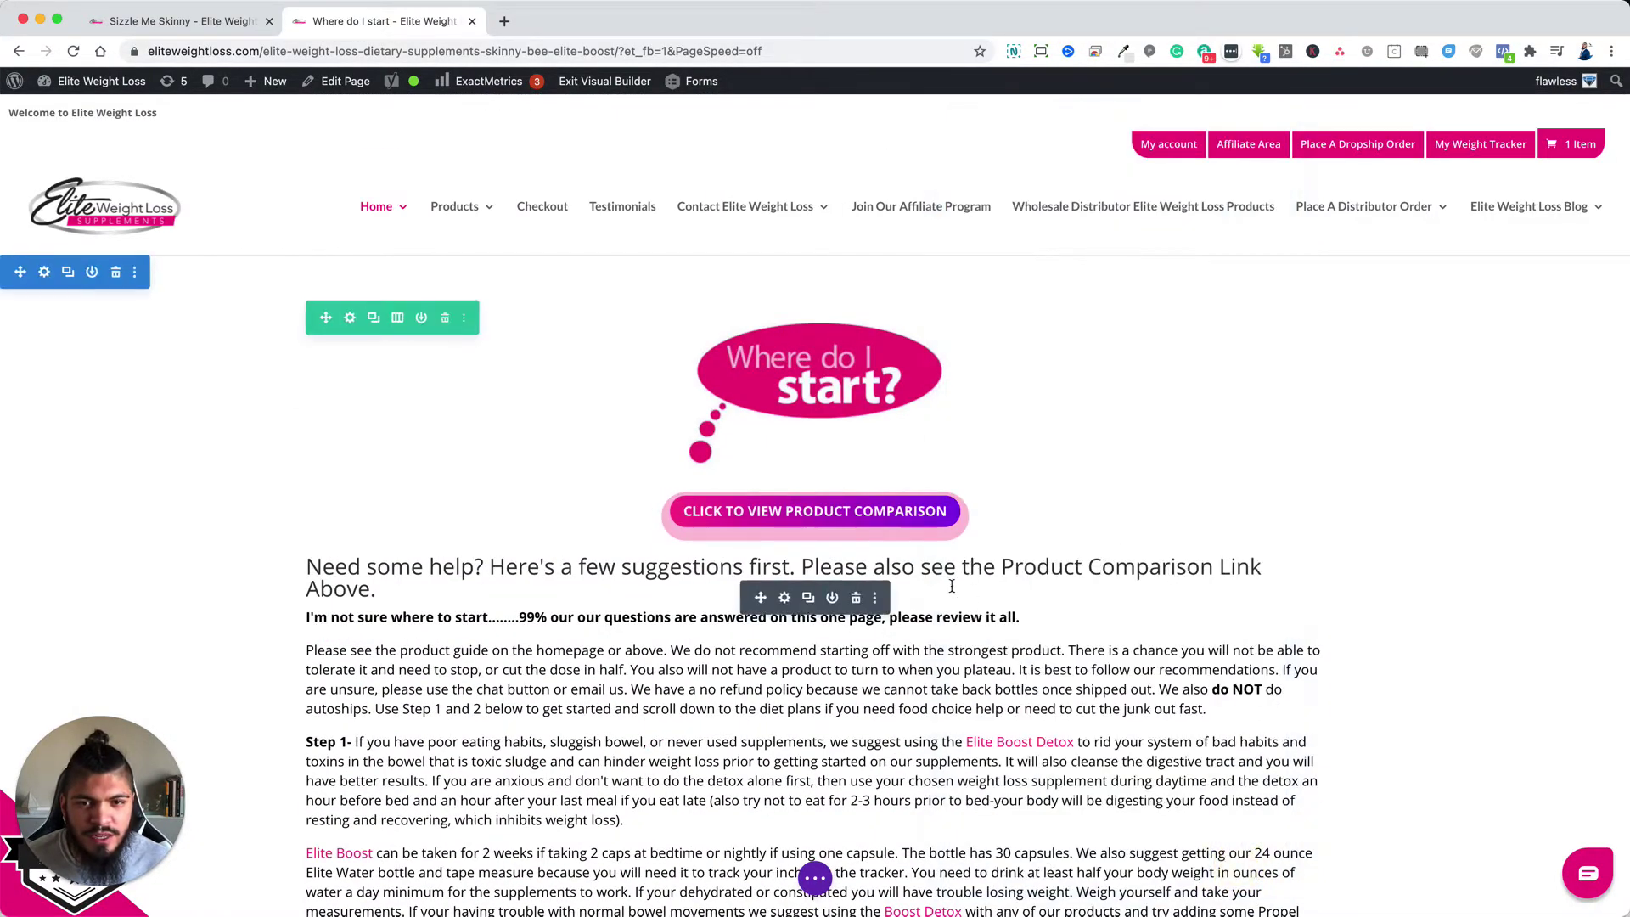
left_click(792, 507)
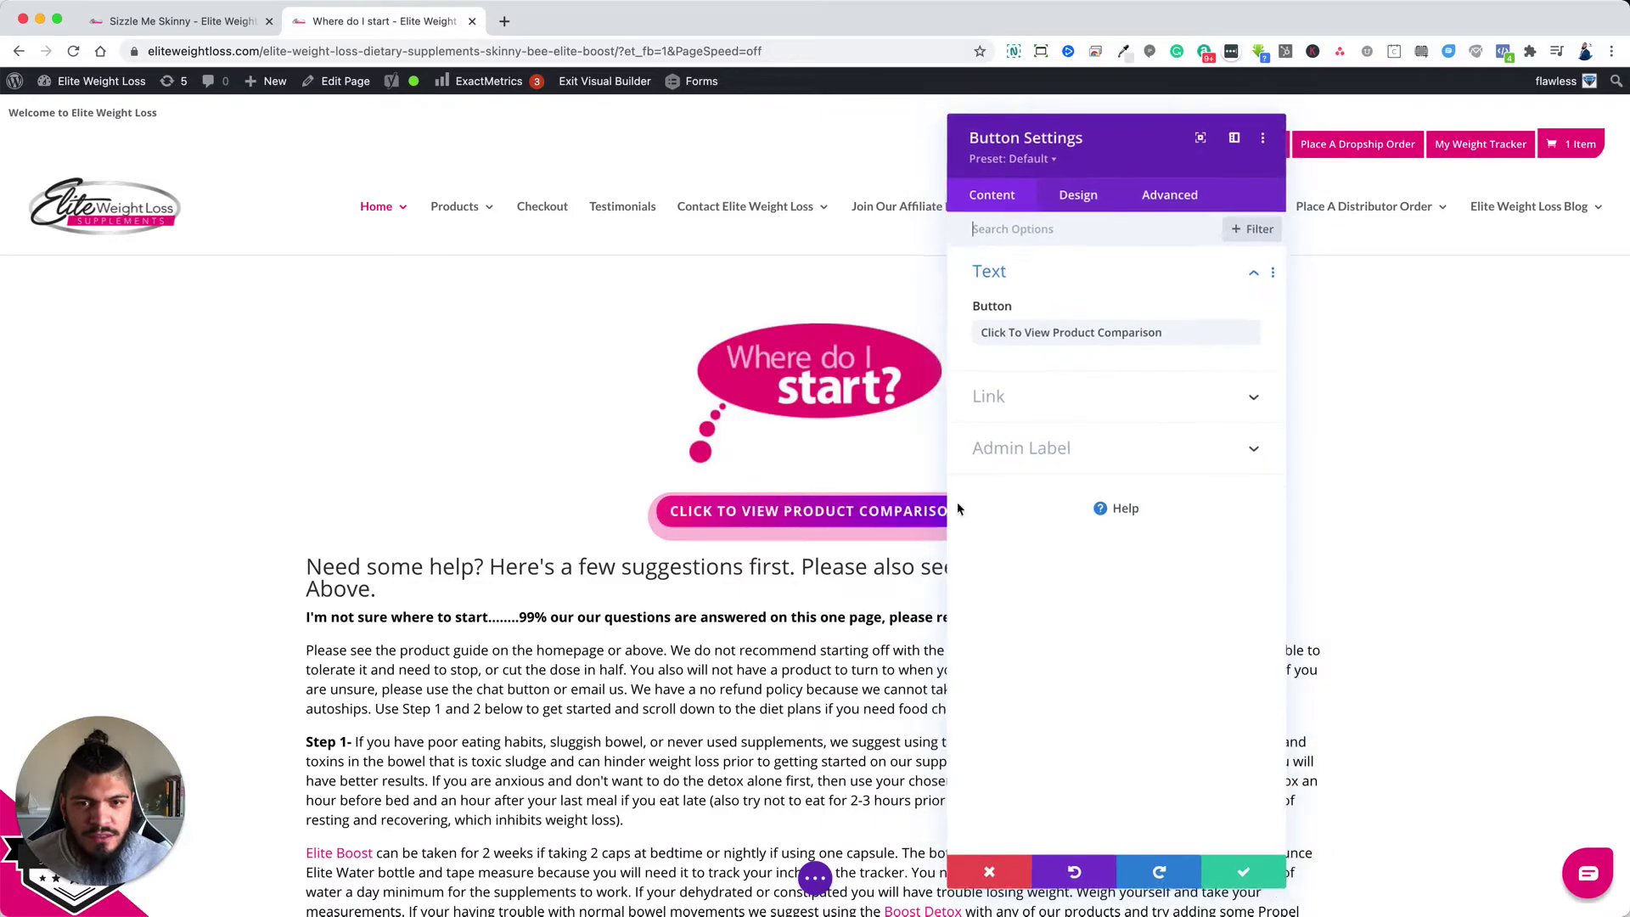
left_click(1078, 396)
triple_click(1109, 392)
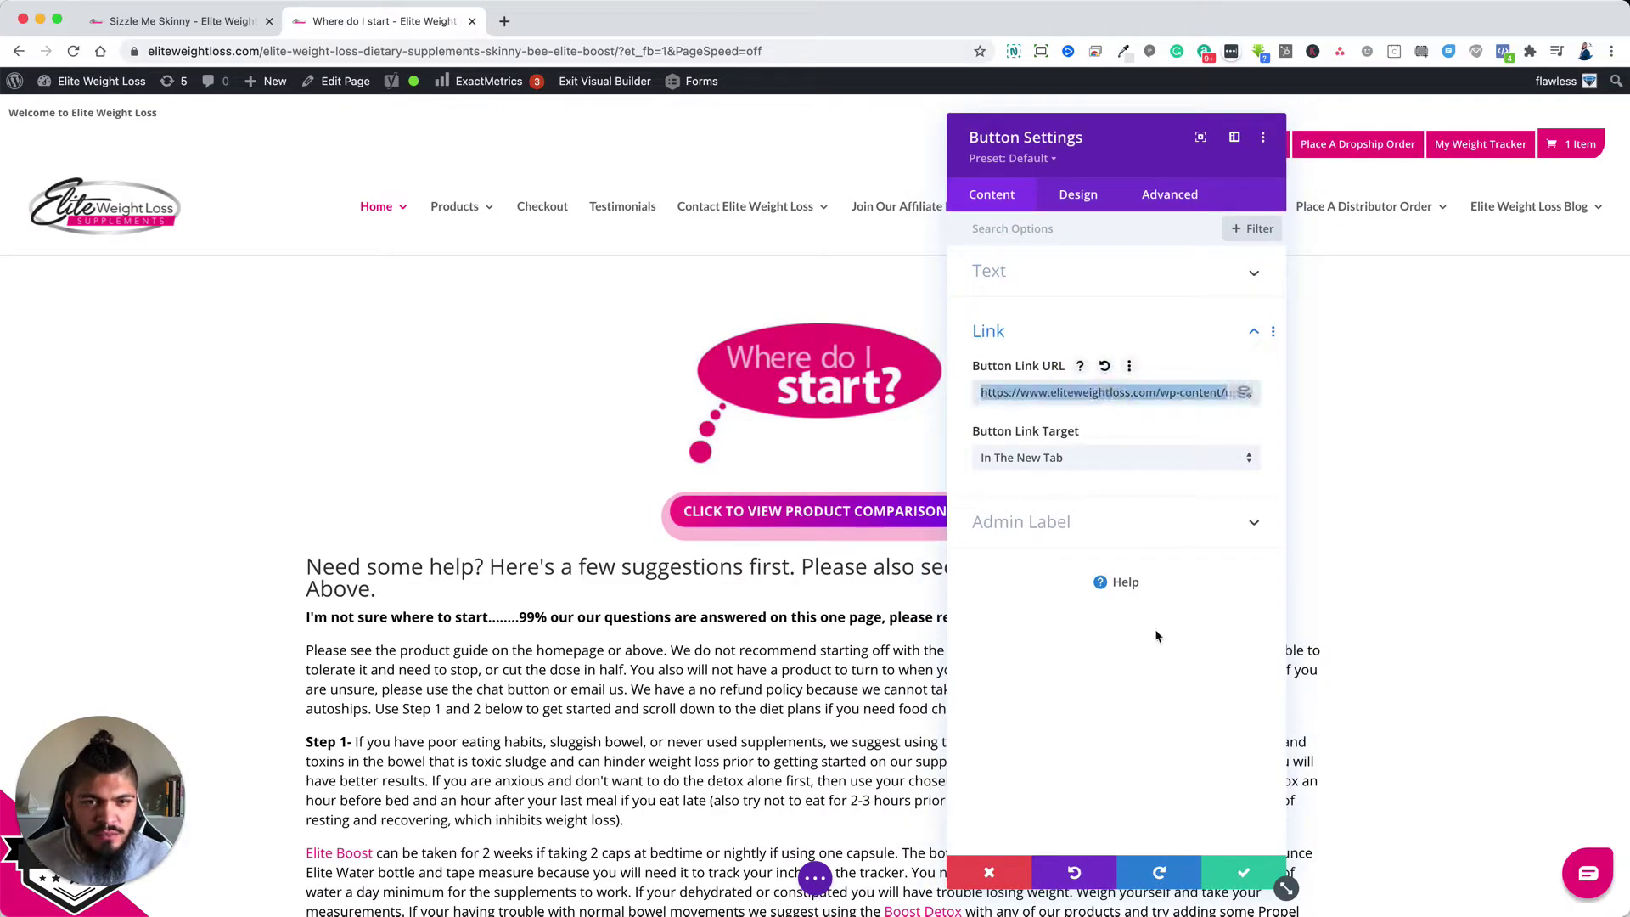
left_click(1242, 873)
scroll(1078, 768, "down", 15)
scroll(1074, 759, "down", 15)
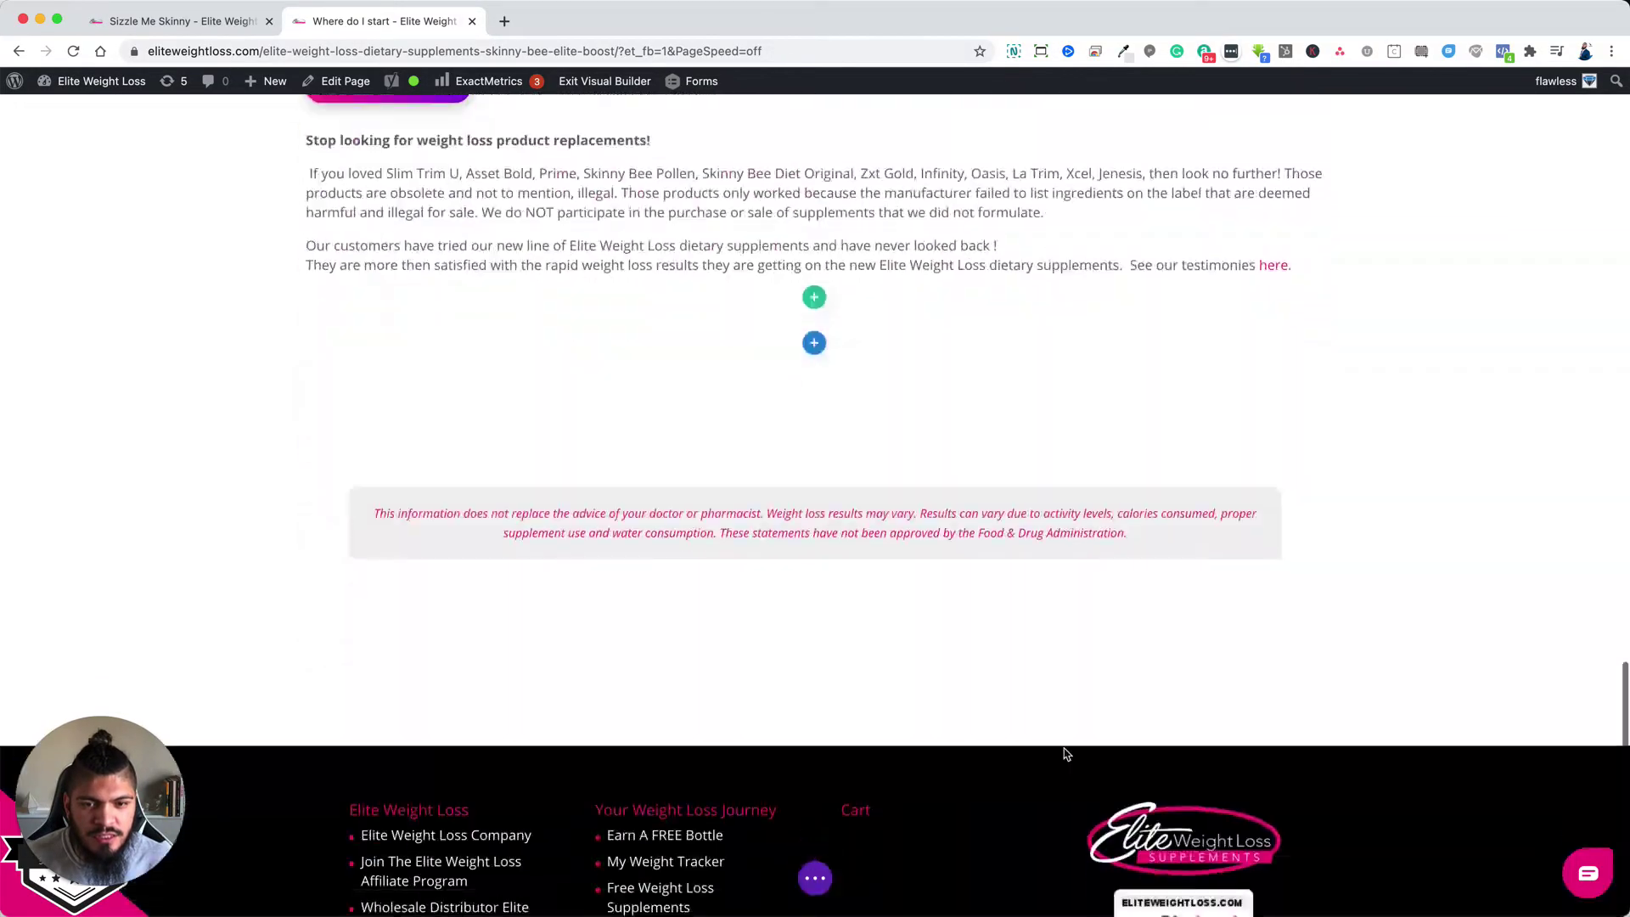
scroll(877, 462, "up", 4)
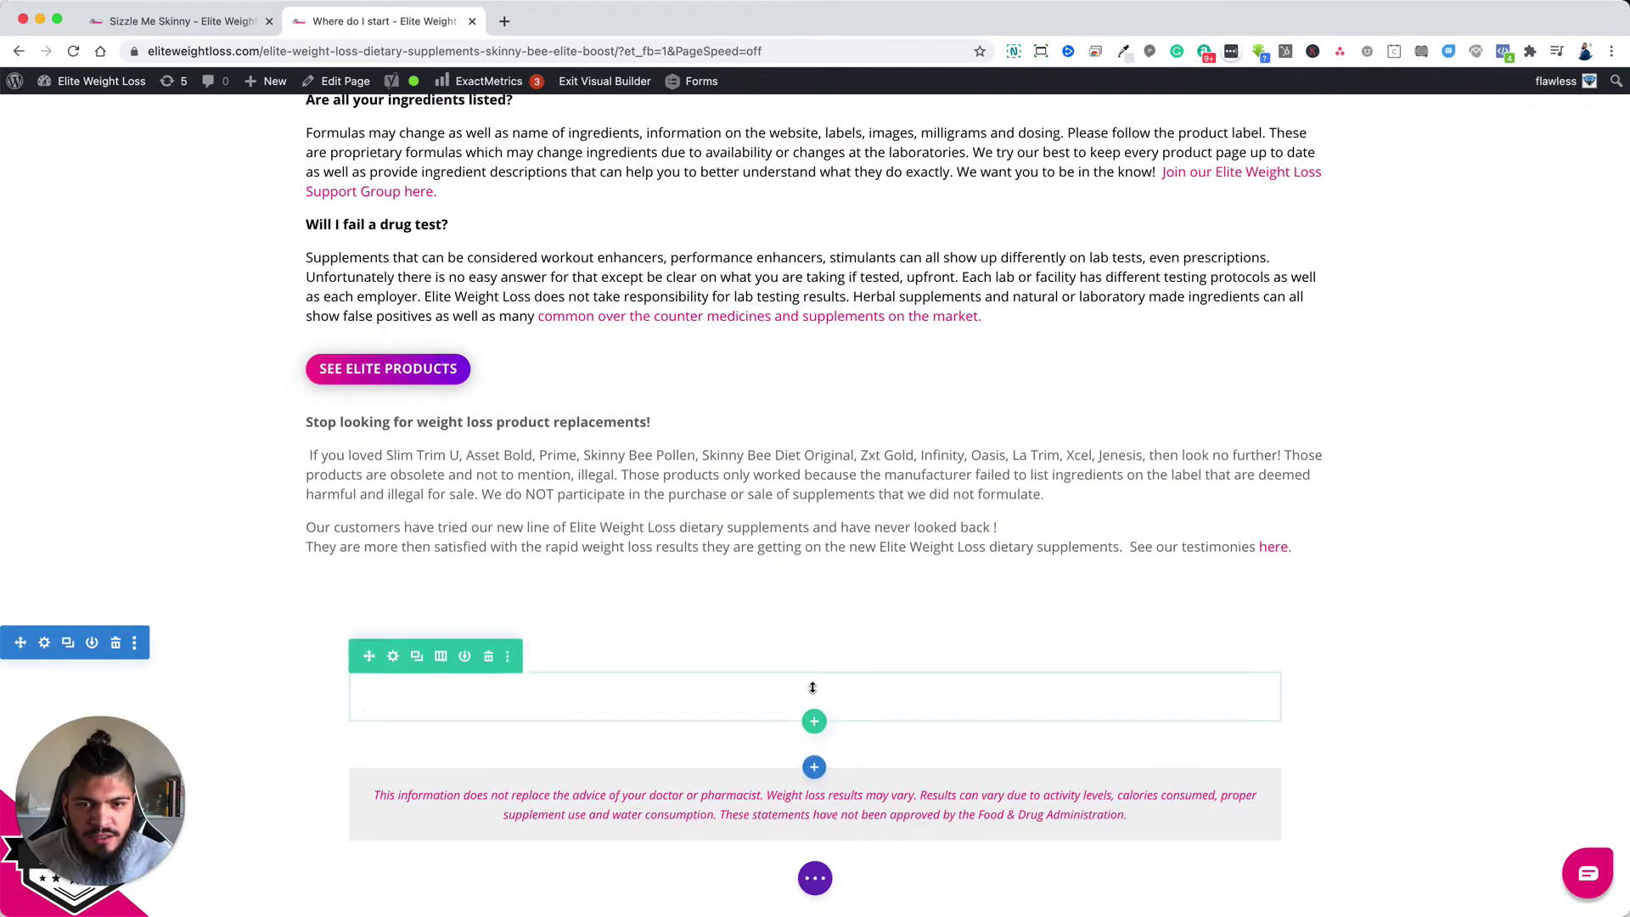
Insert the Product Comparison Chart into the empty Image module from its pasted URL.
left_click(785, 702)
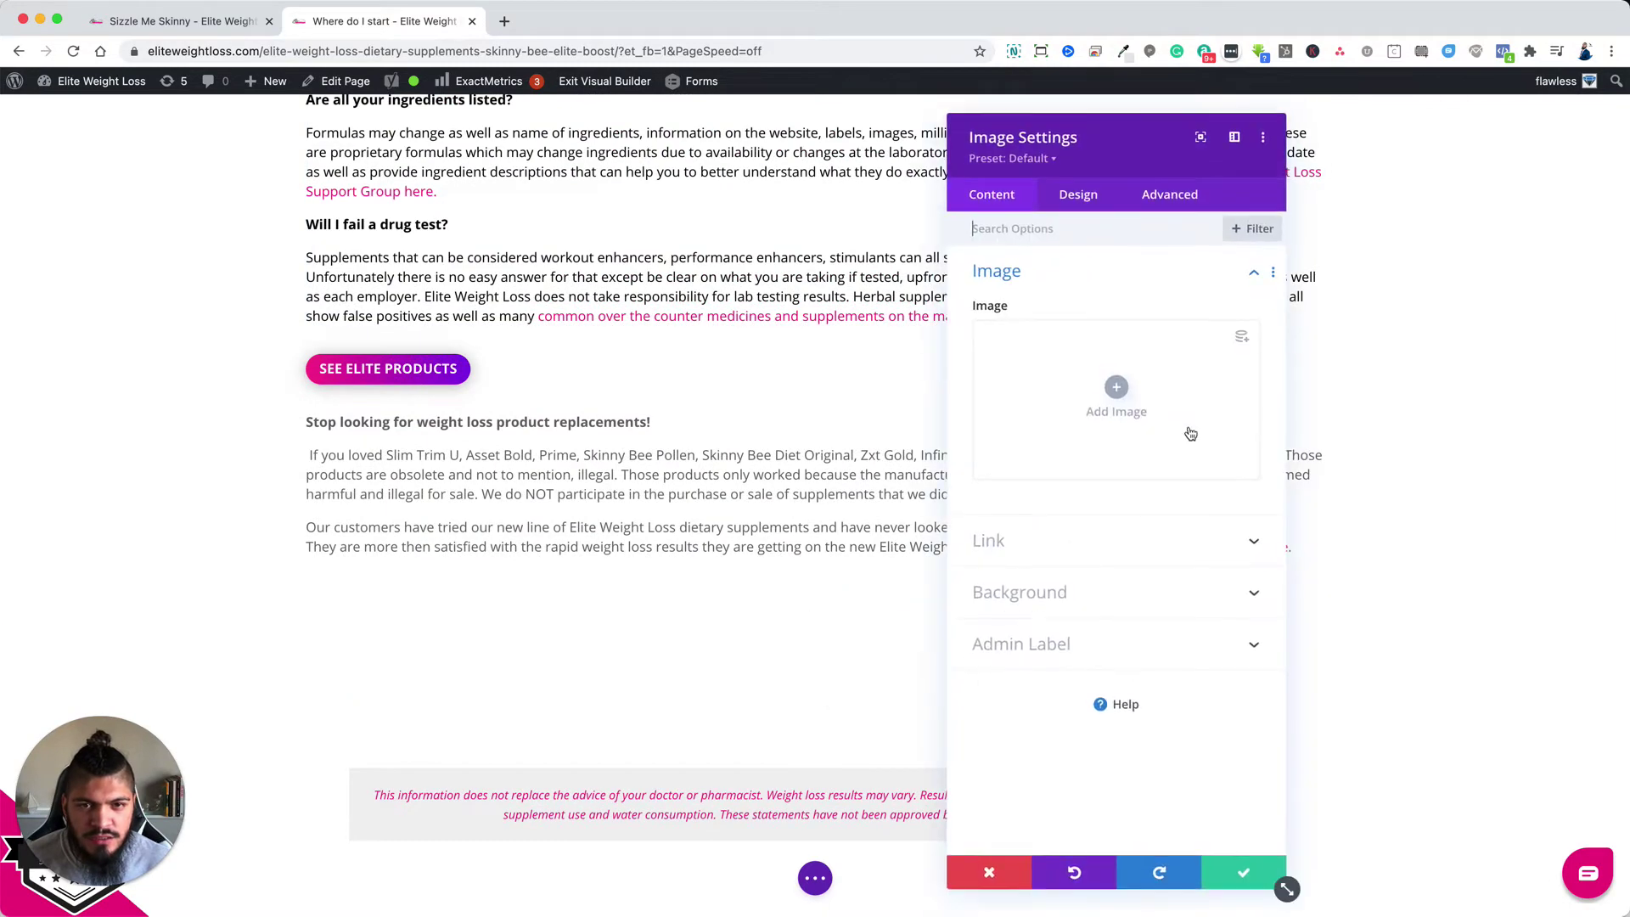
left_click(1116, 380)
left_click(102, 178)
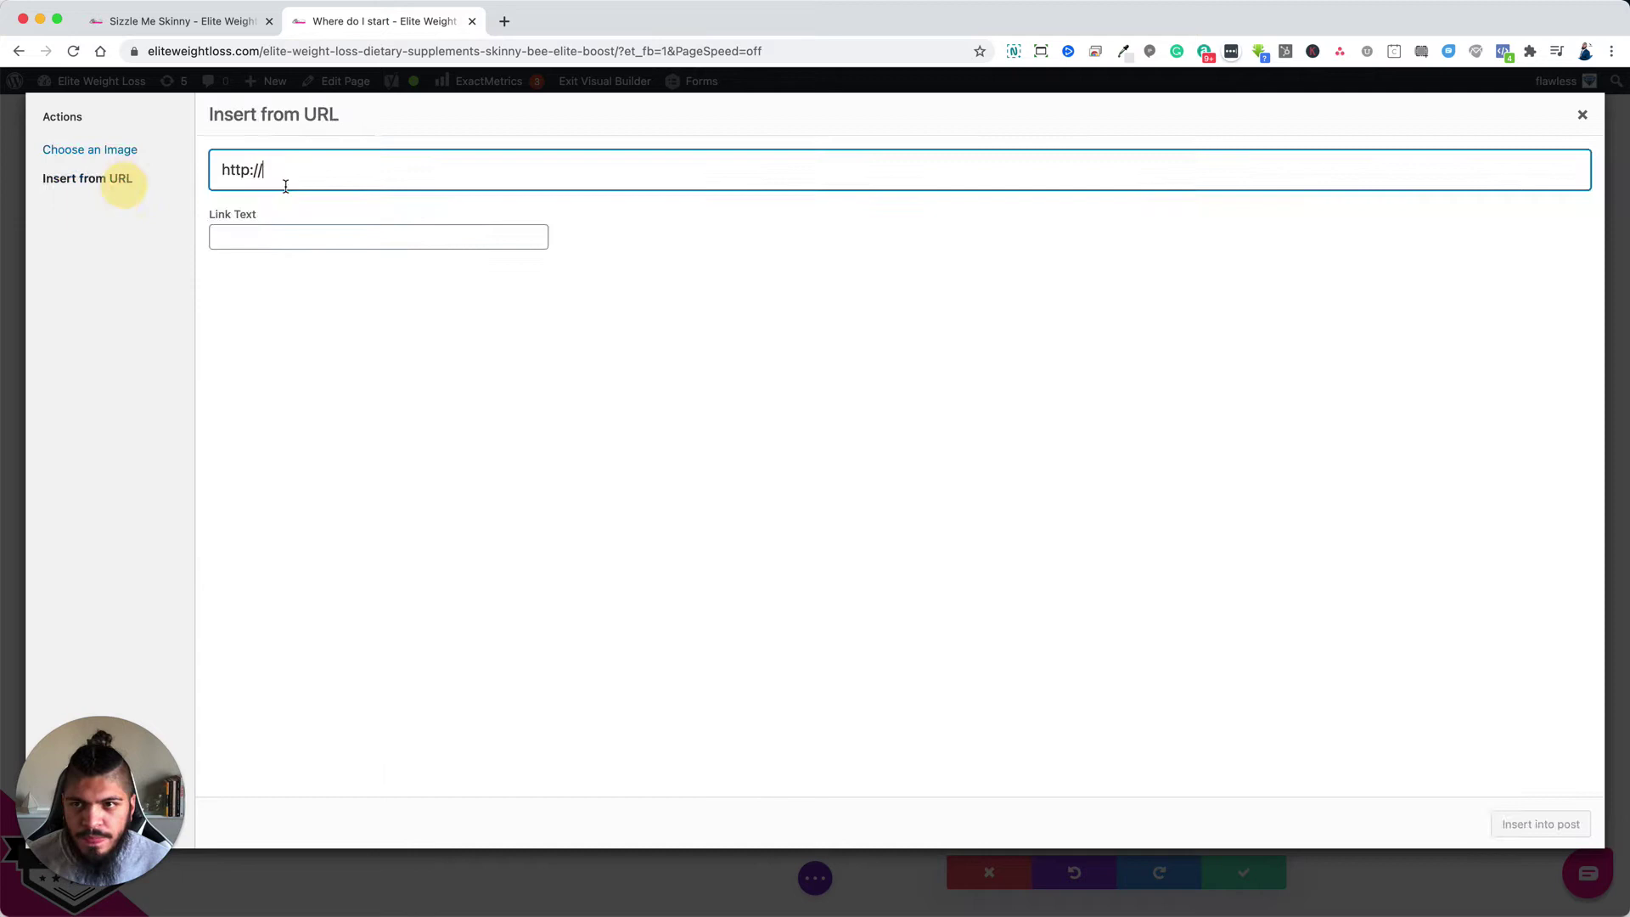
type("https://www.eliteweightloss.com/wp-content/uploads/2018/12/updated-product-compare-guide.jpg")
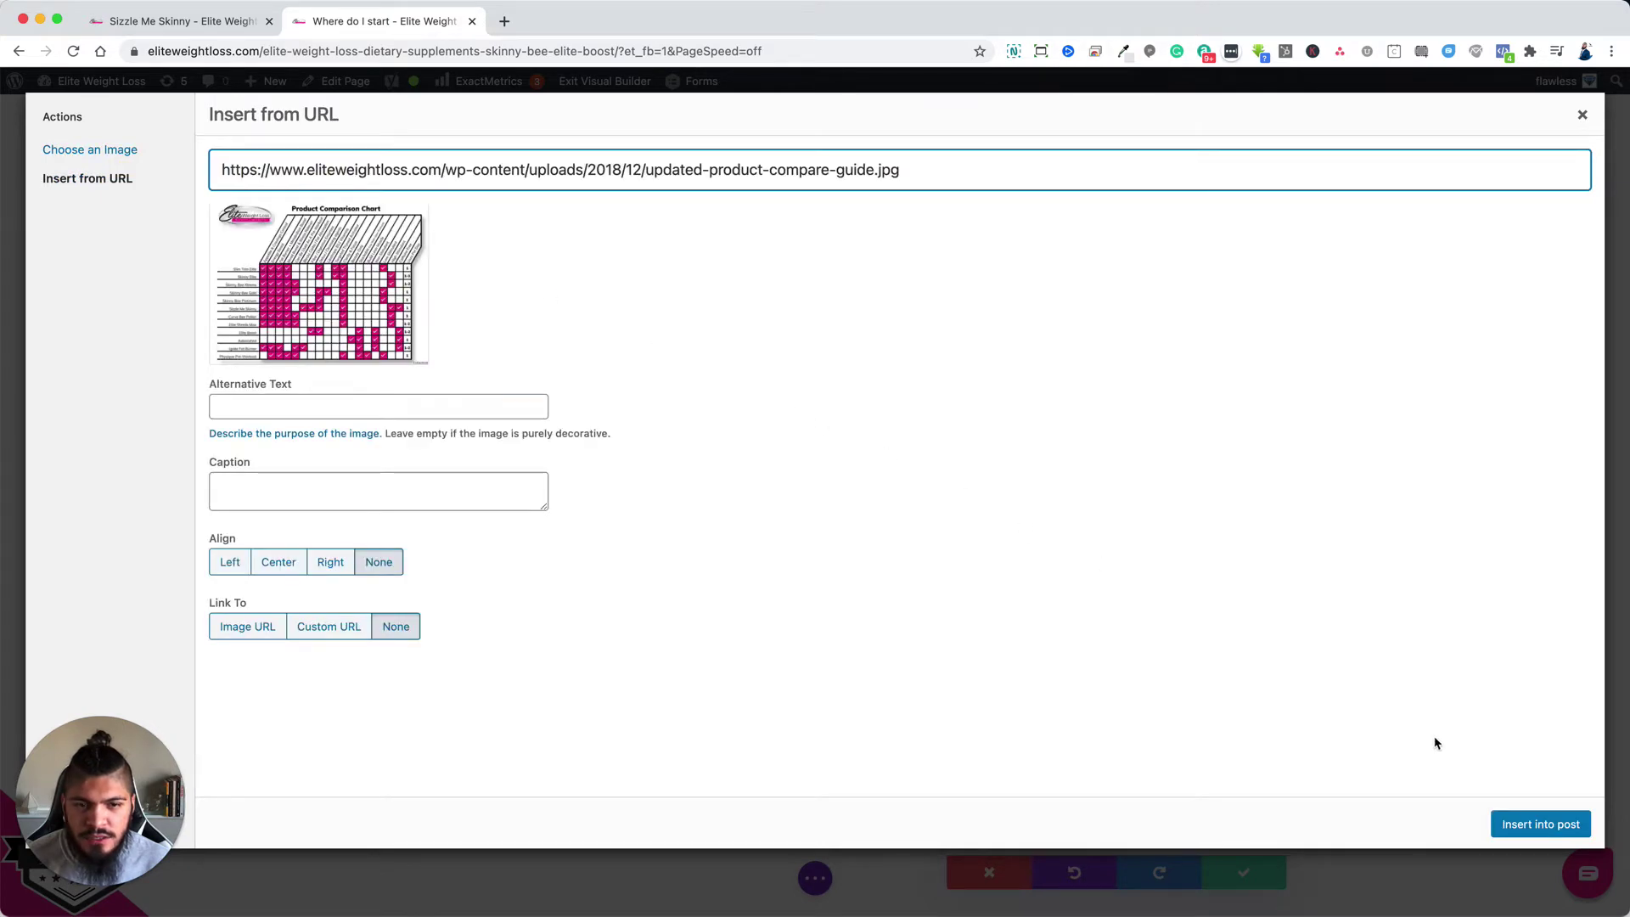
left_click(1499, 822)
Set the chart image's Design alignment to centre and save the module.
scroll(623, 571, "down", 4)
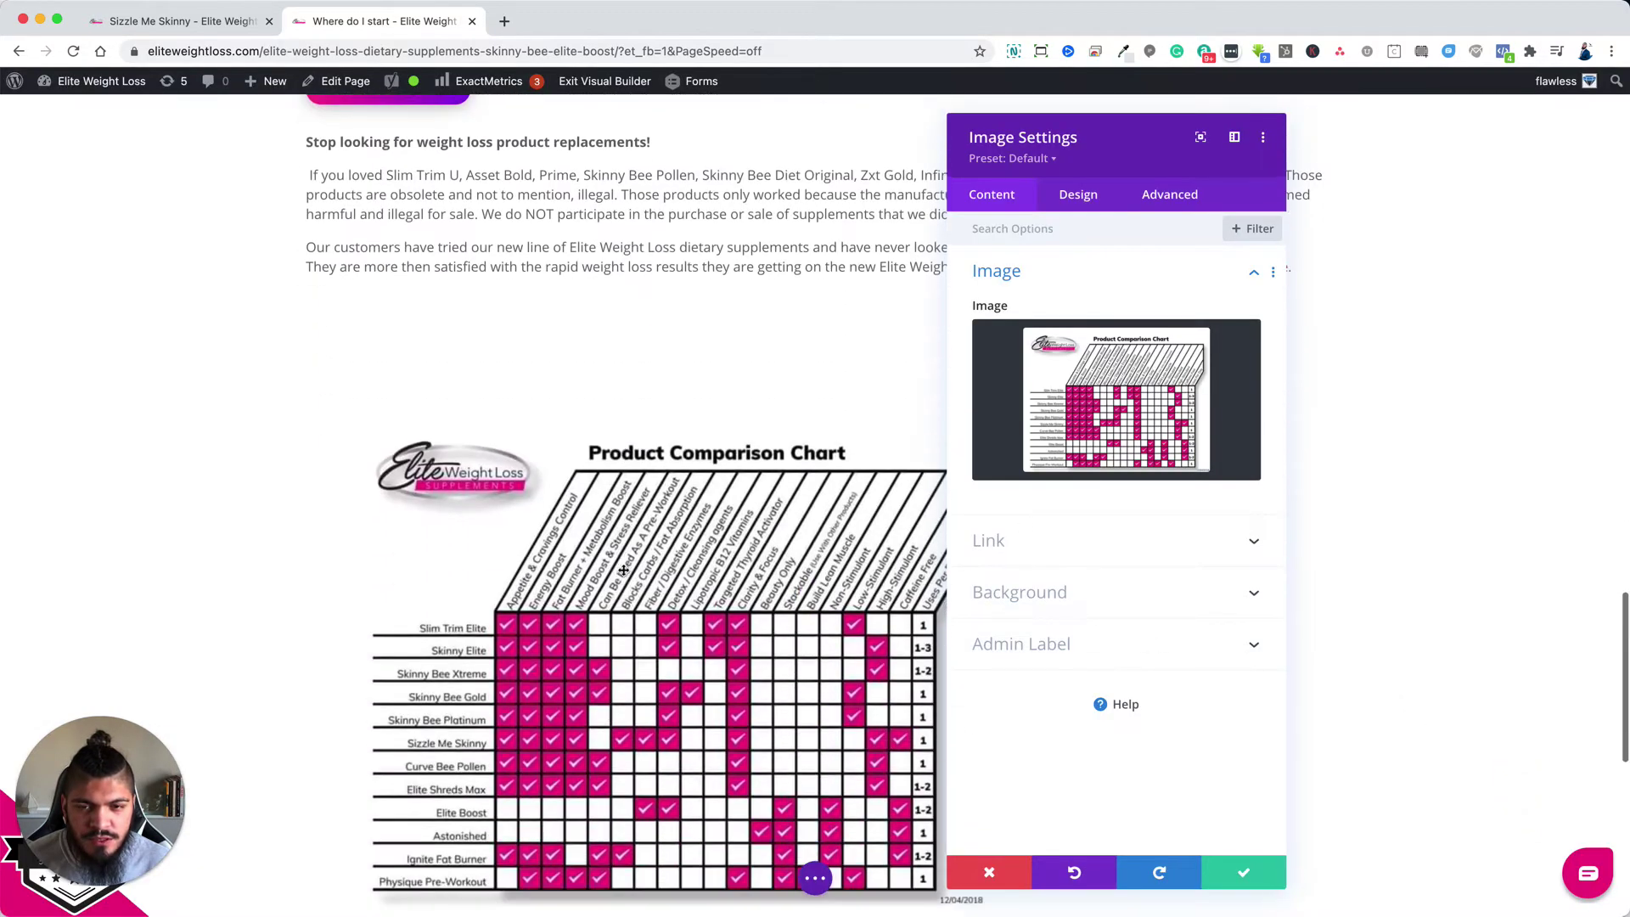
scroll(623, 570, "down", 2)
left_click(1074, 197)
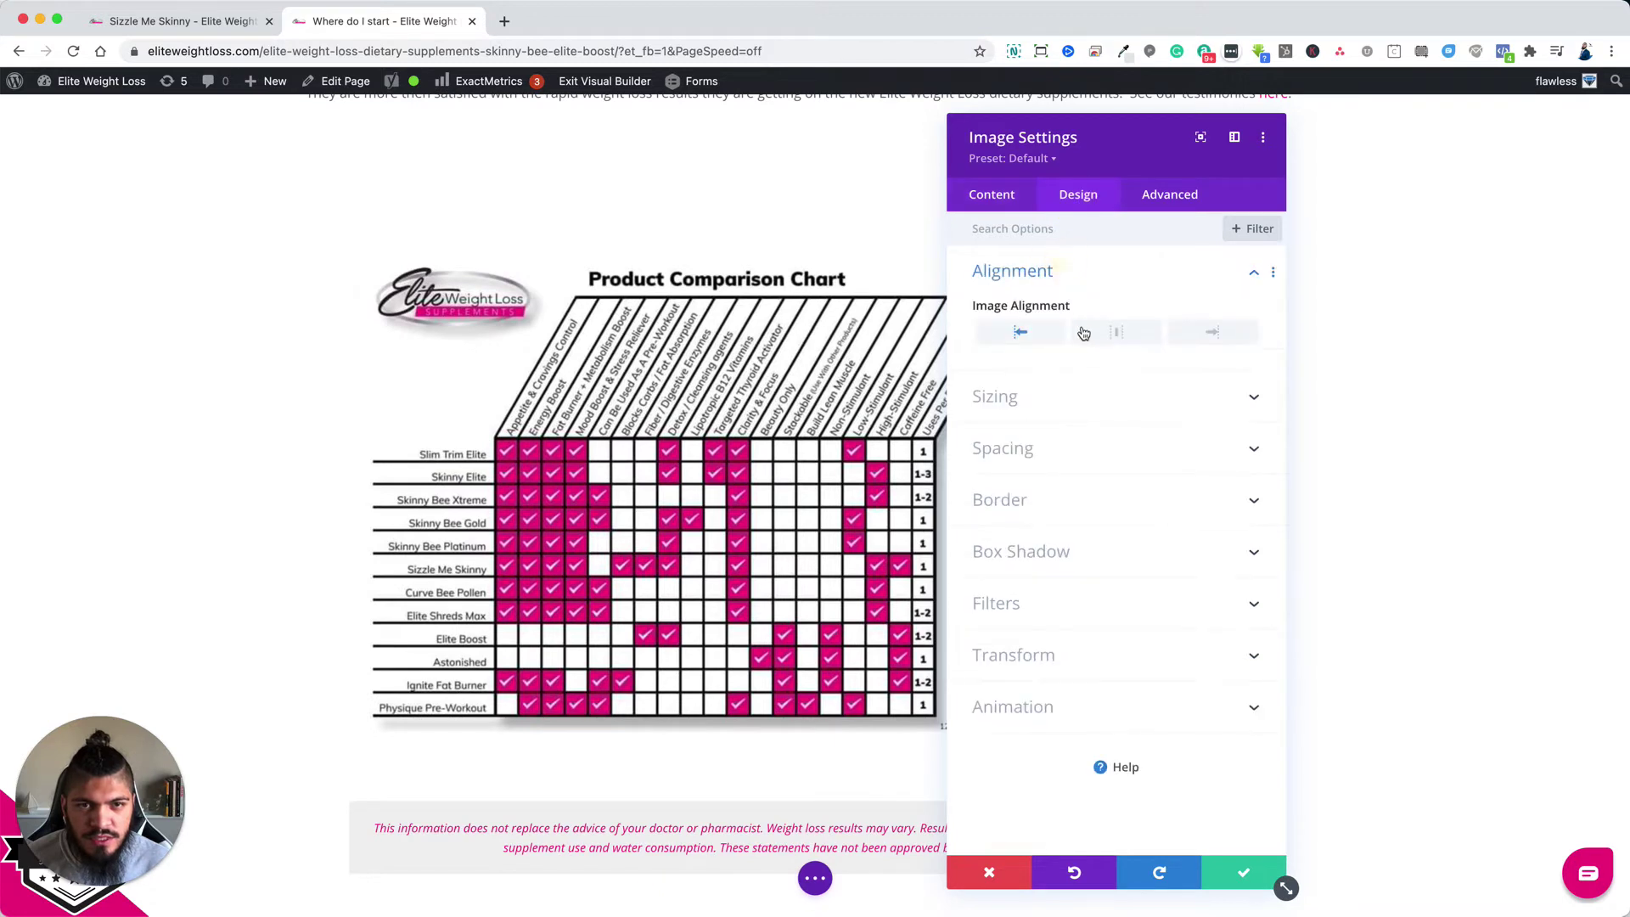
left_click(1084, 333)
left_click(1243, 872)
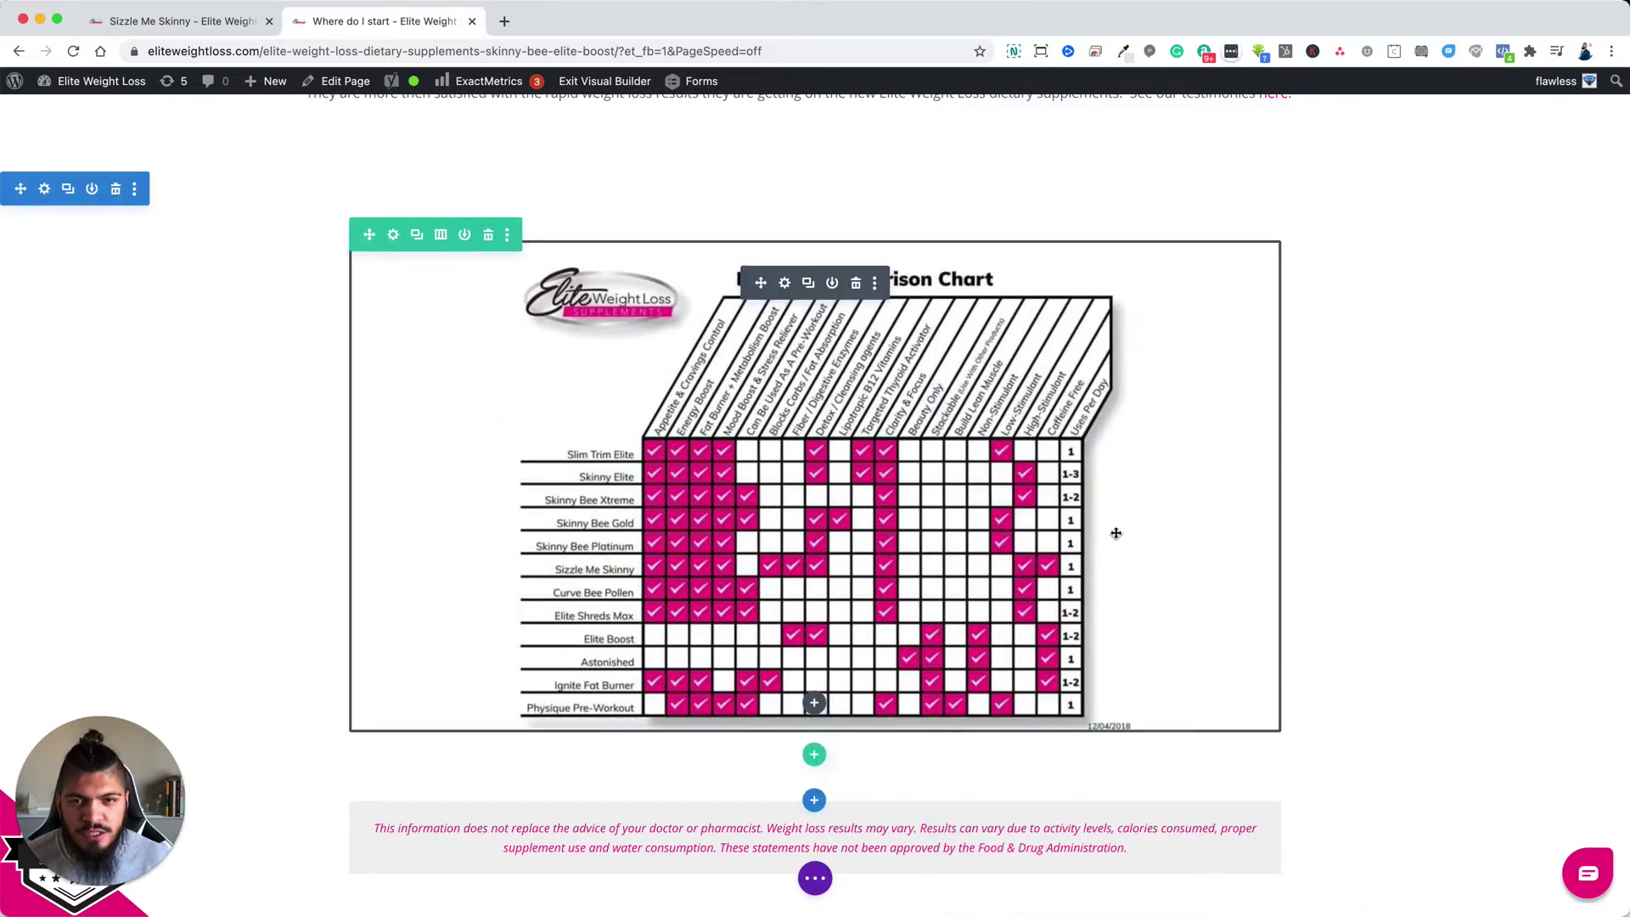
Turn on 'This is a Popup' for the chart section, enter Popup ID 'comparison', and save.
left_click(45, 189)
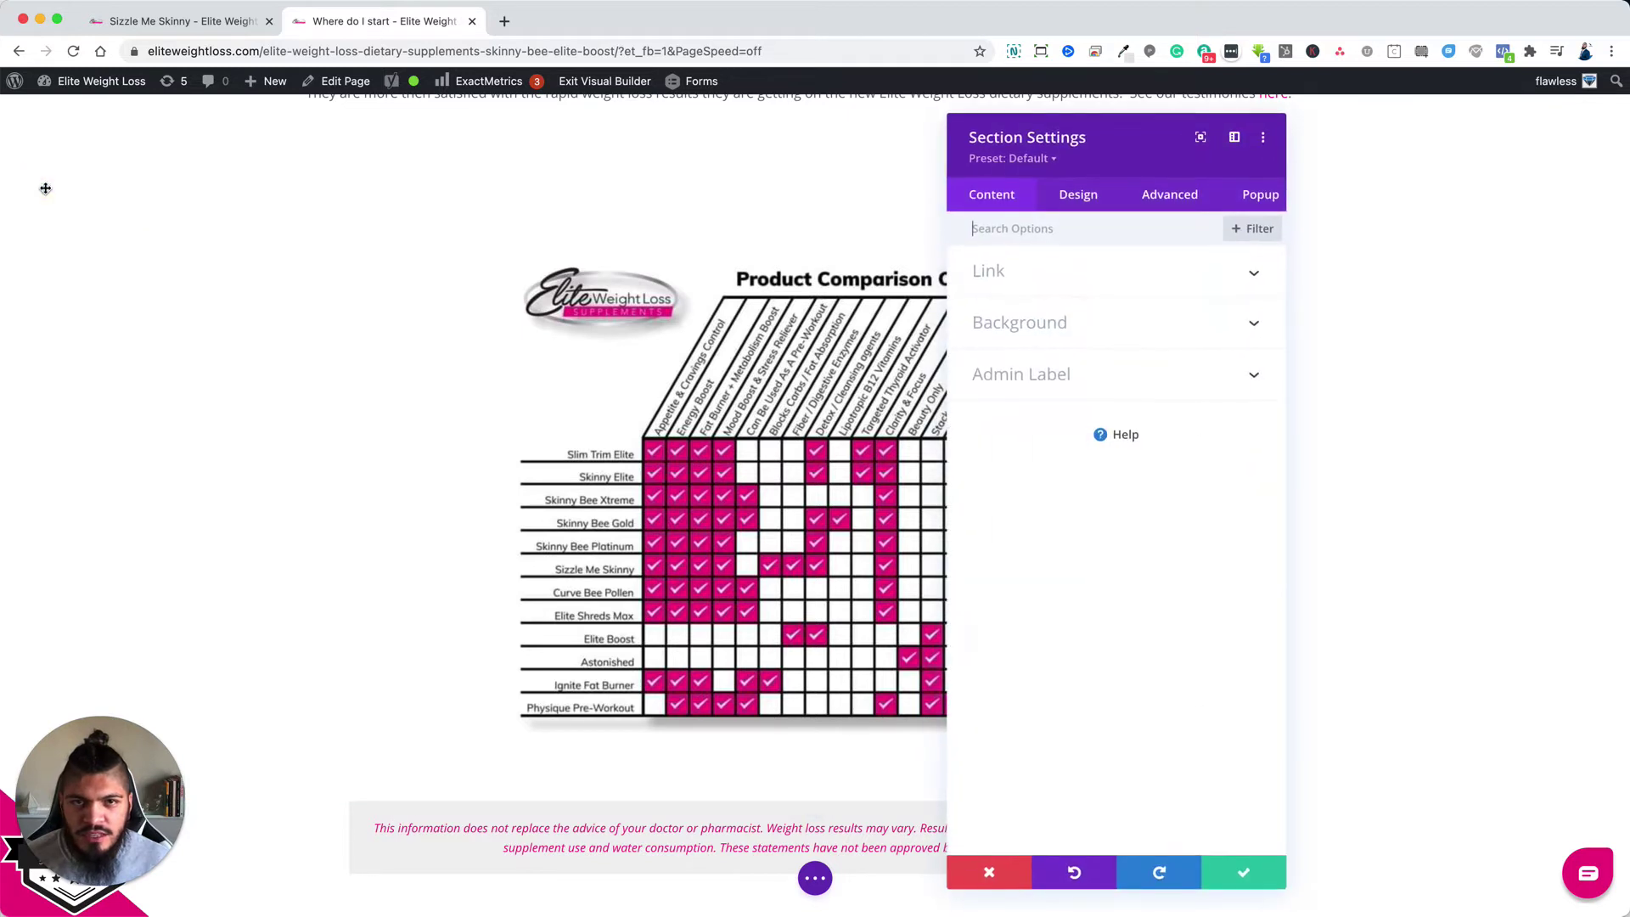
left_click(1260, 197)
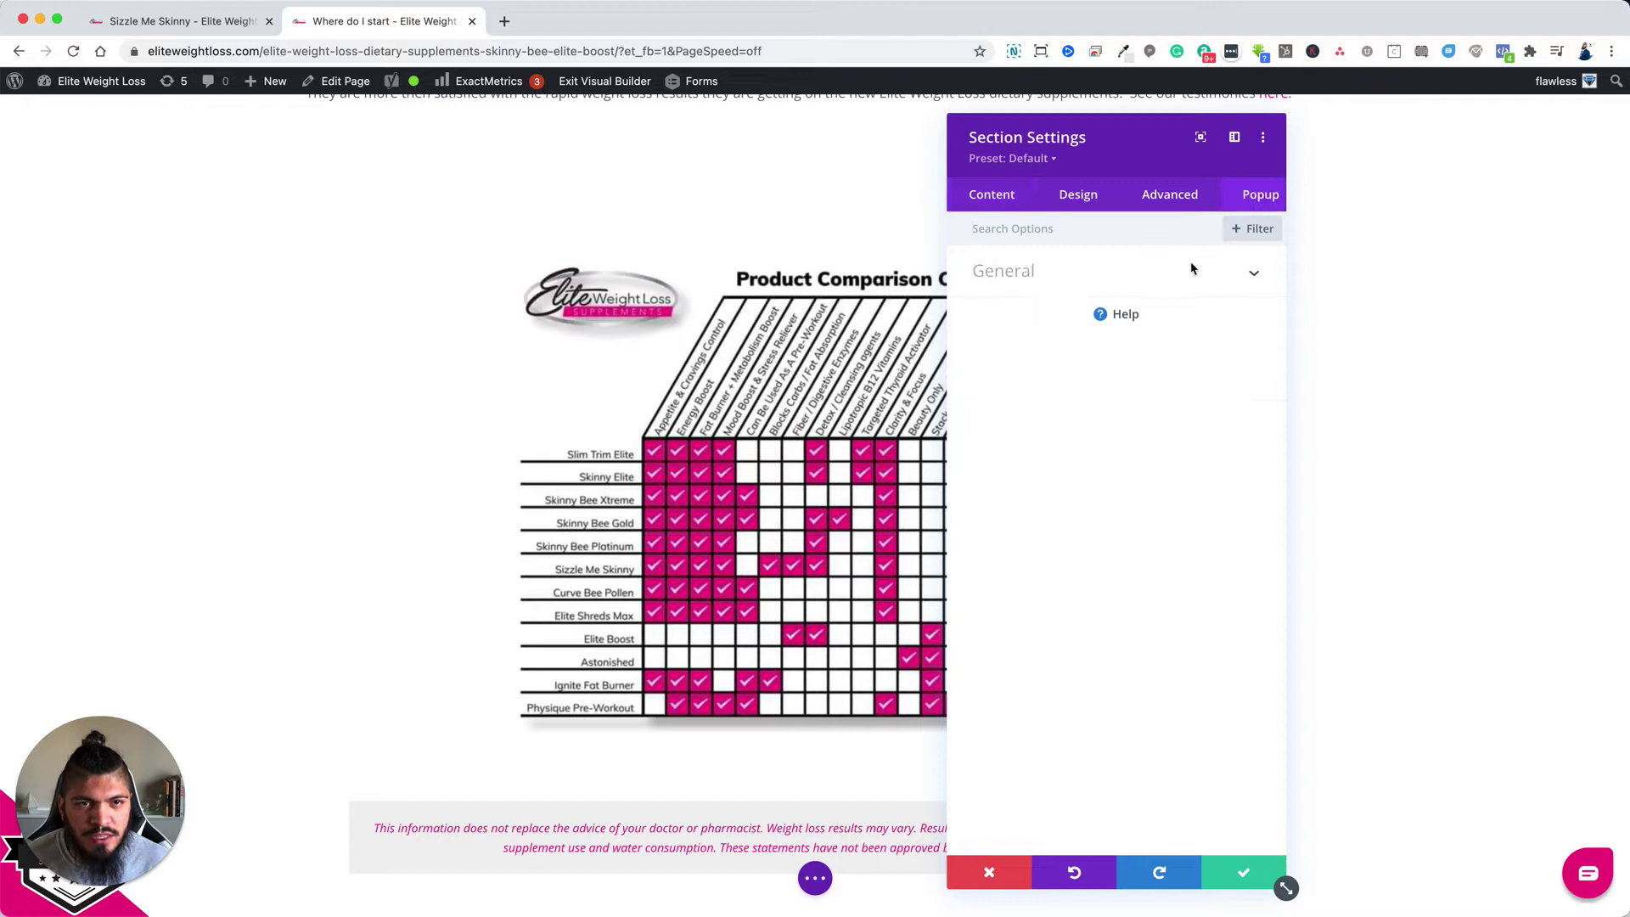
left_click(1171, 271)
left_click(1001, 332)
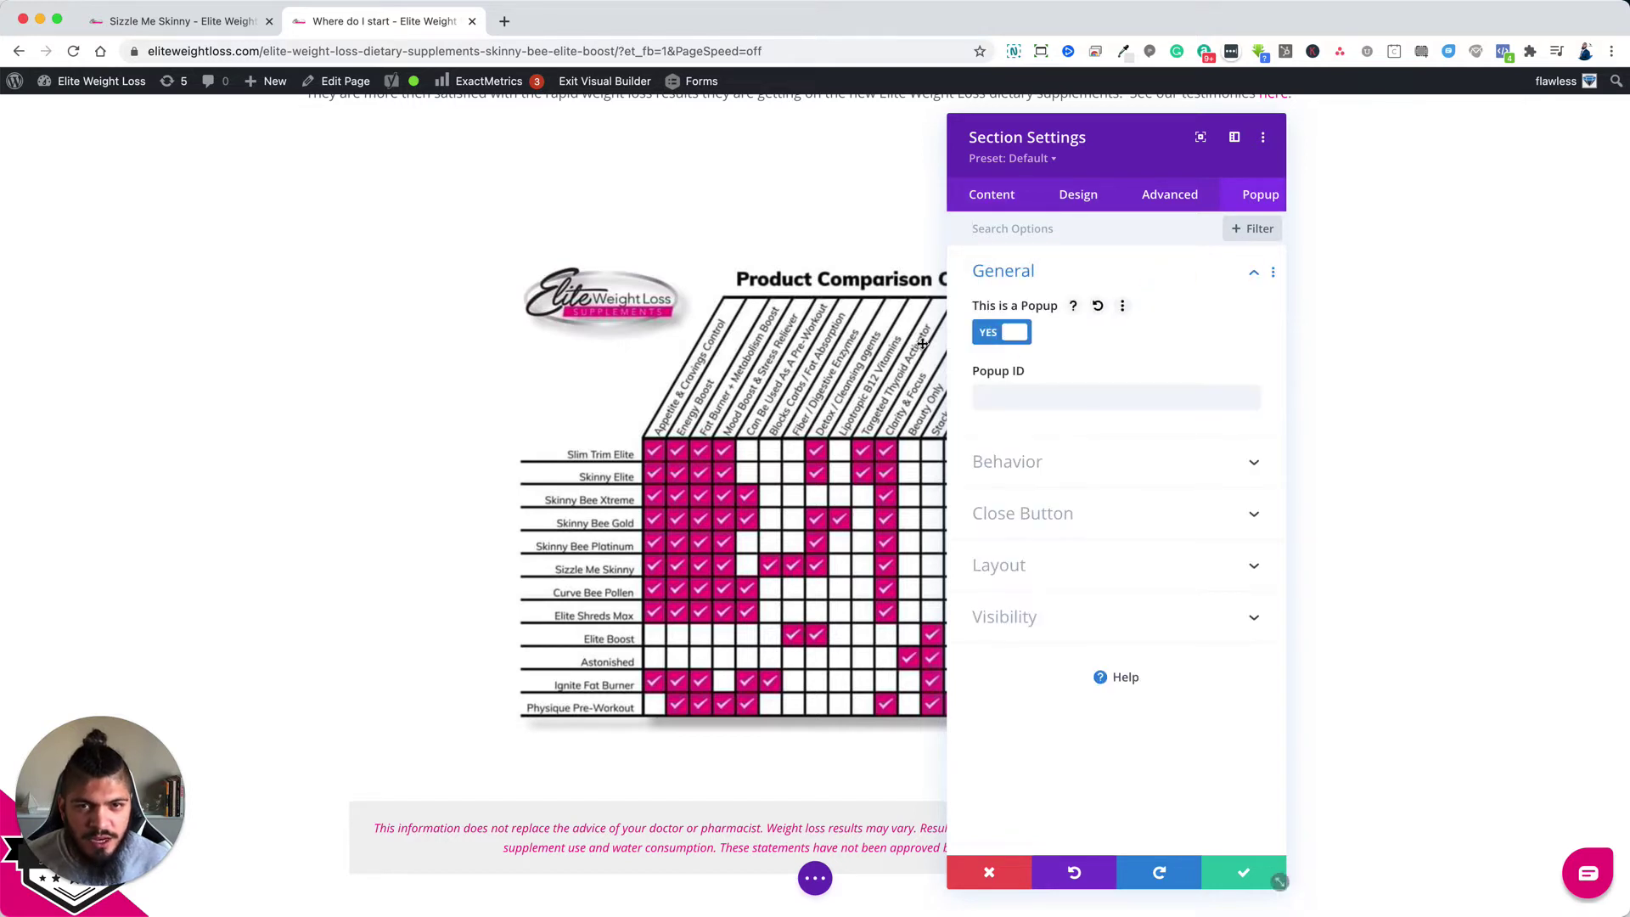
left_click(1027, 397)
scroll(679, 371, "up", 2)
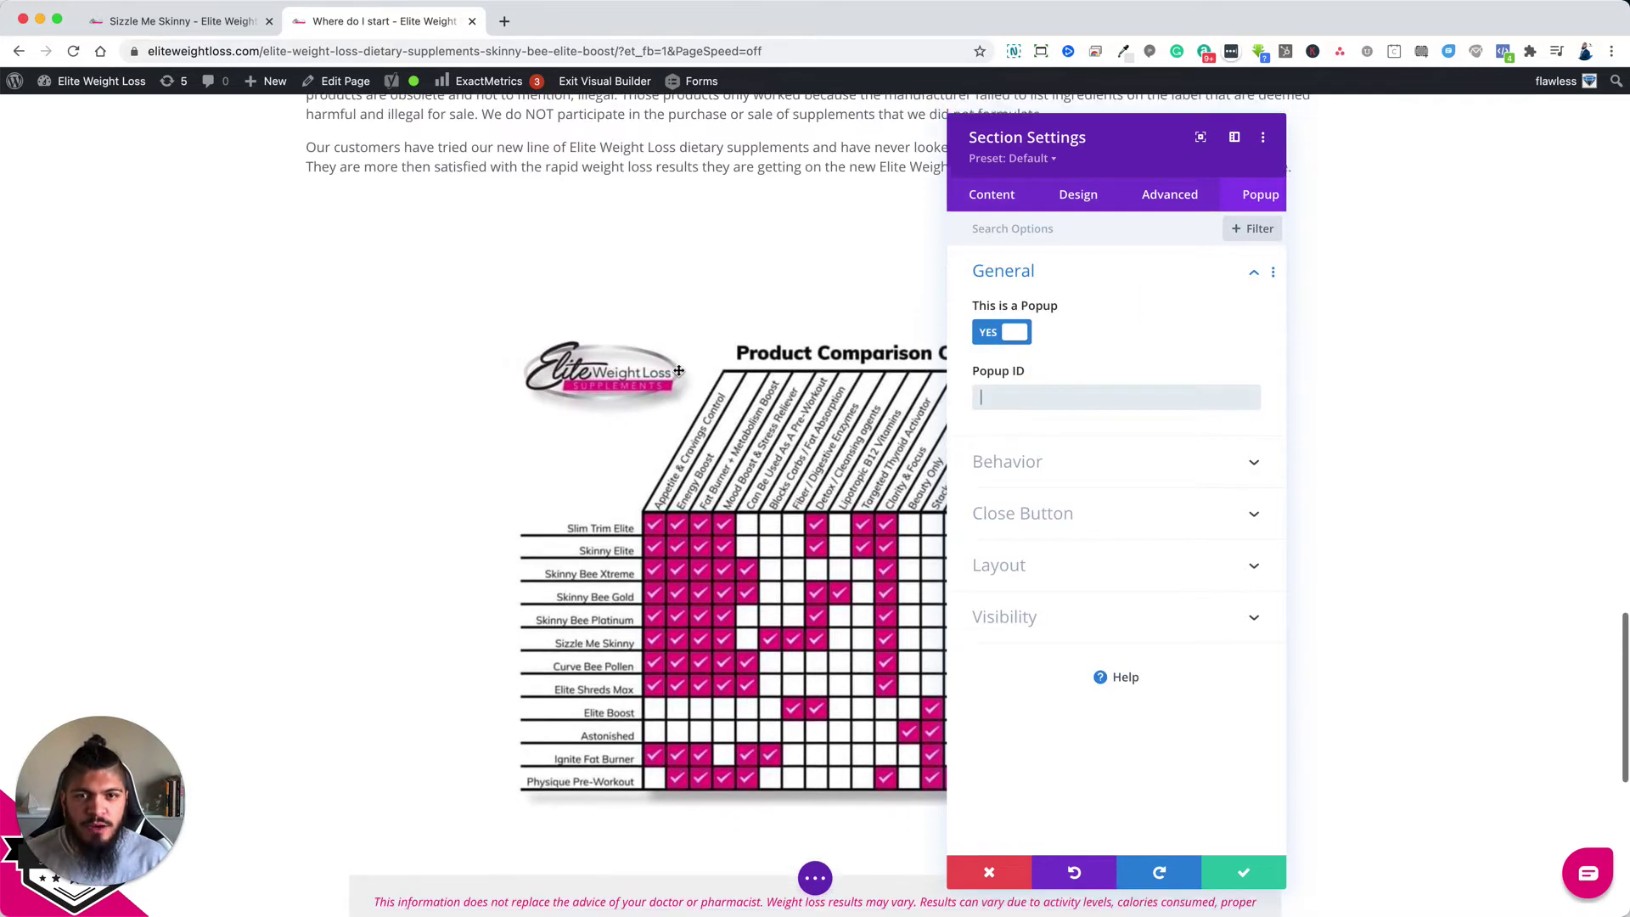
scroll(679, 371, "down", 2)
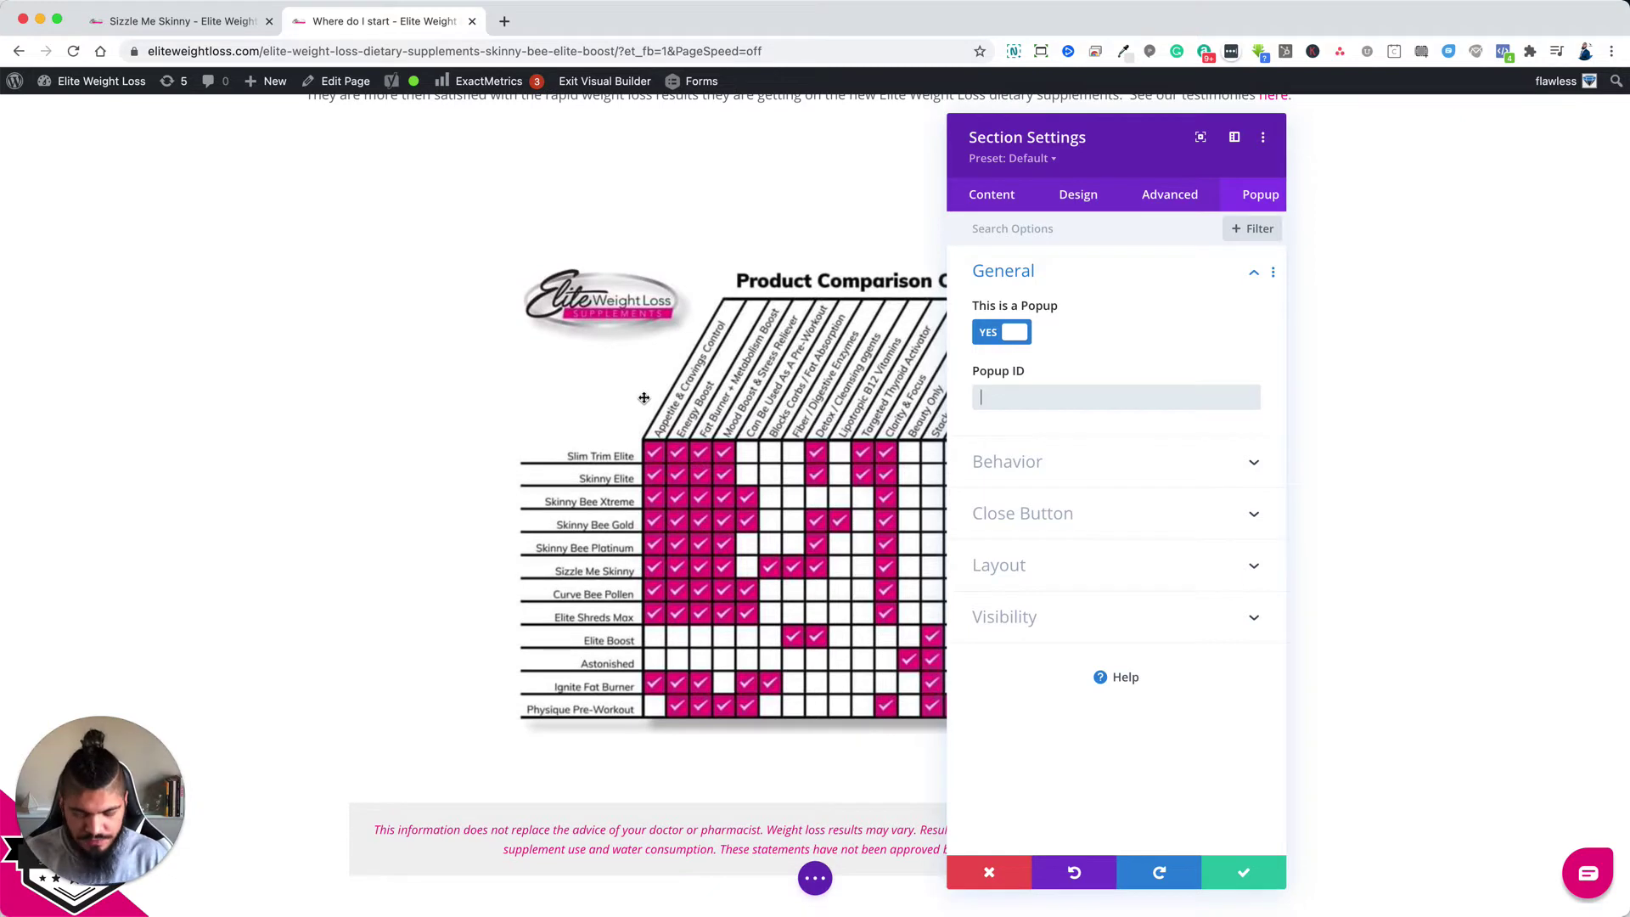
type("comparison")
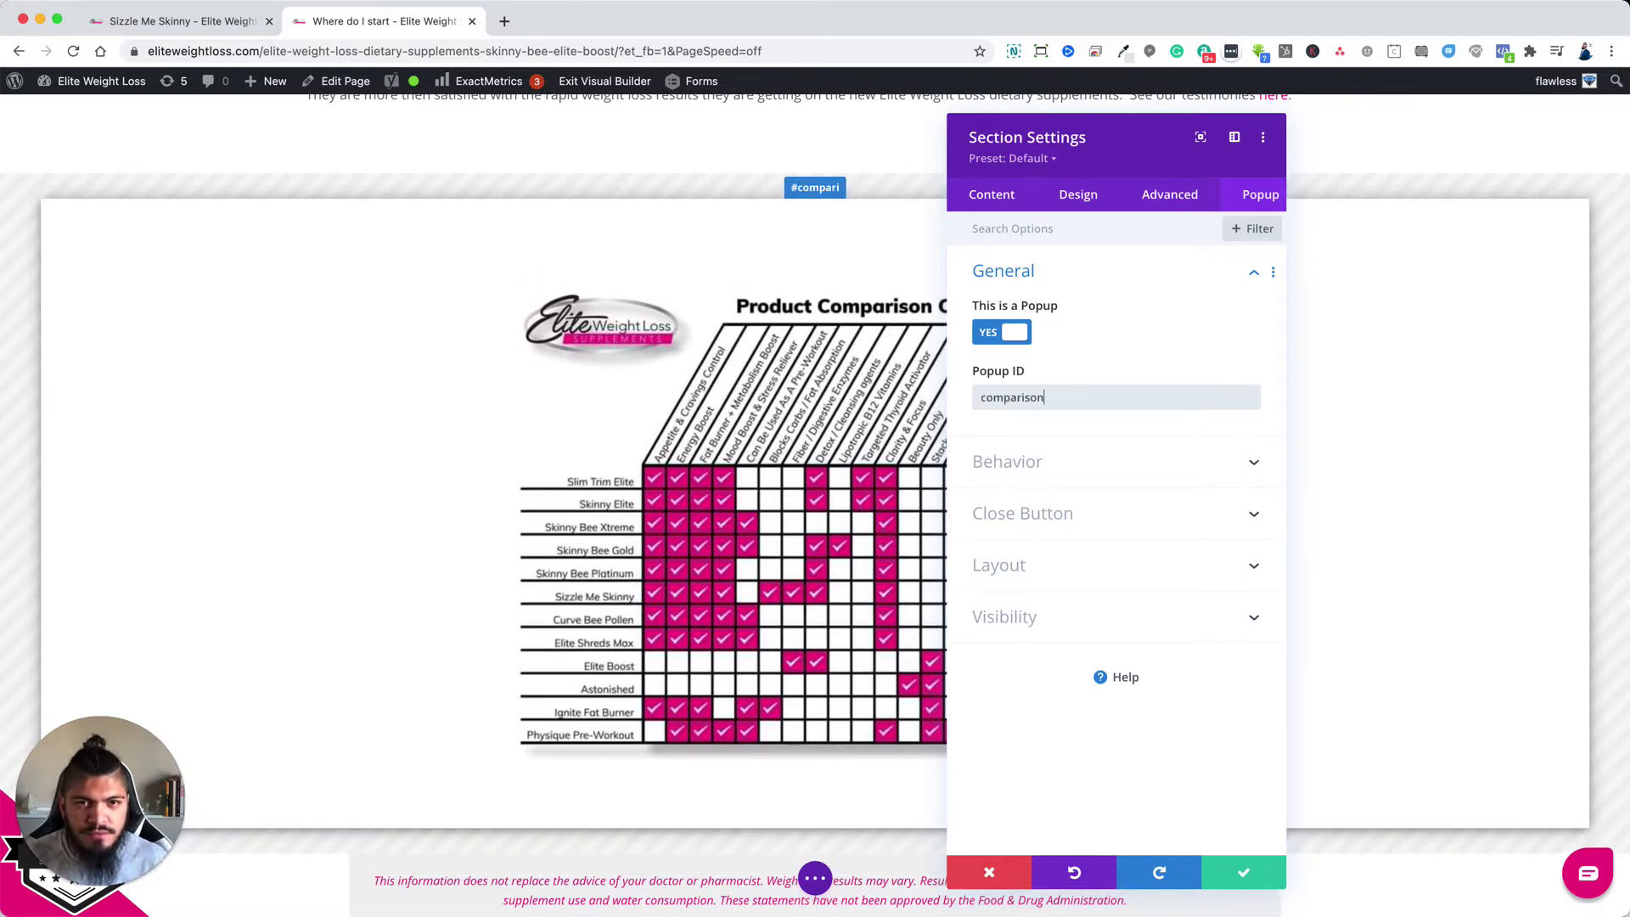
double_click(1072, 396)
key("ctrl+x")
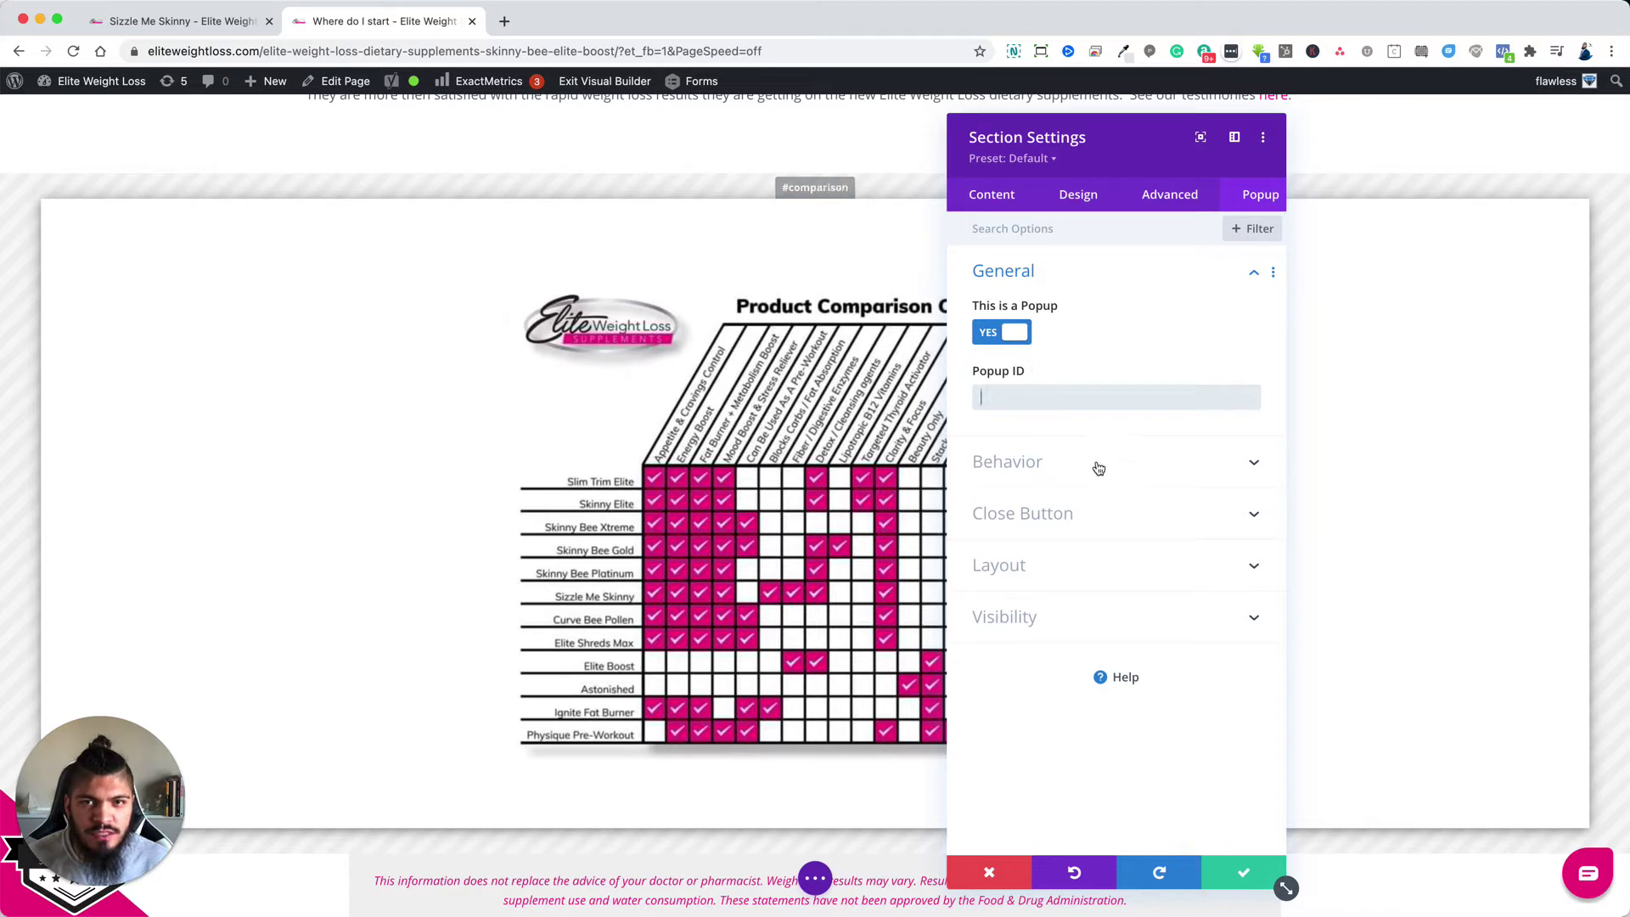
key("ctrl+v")
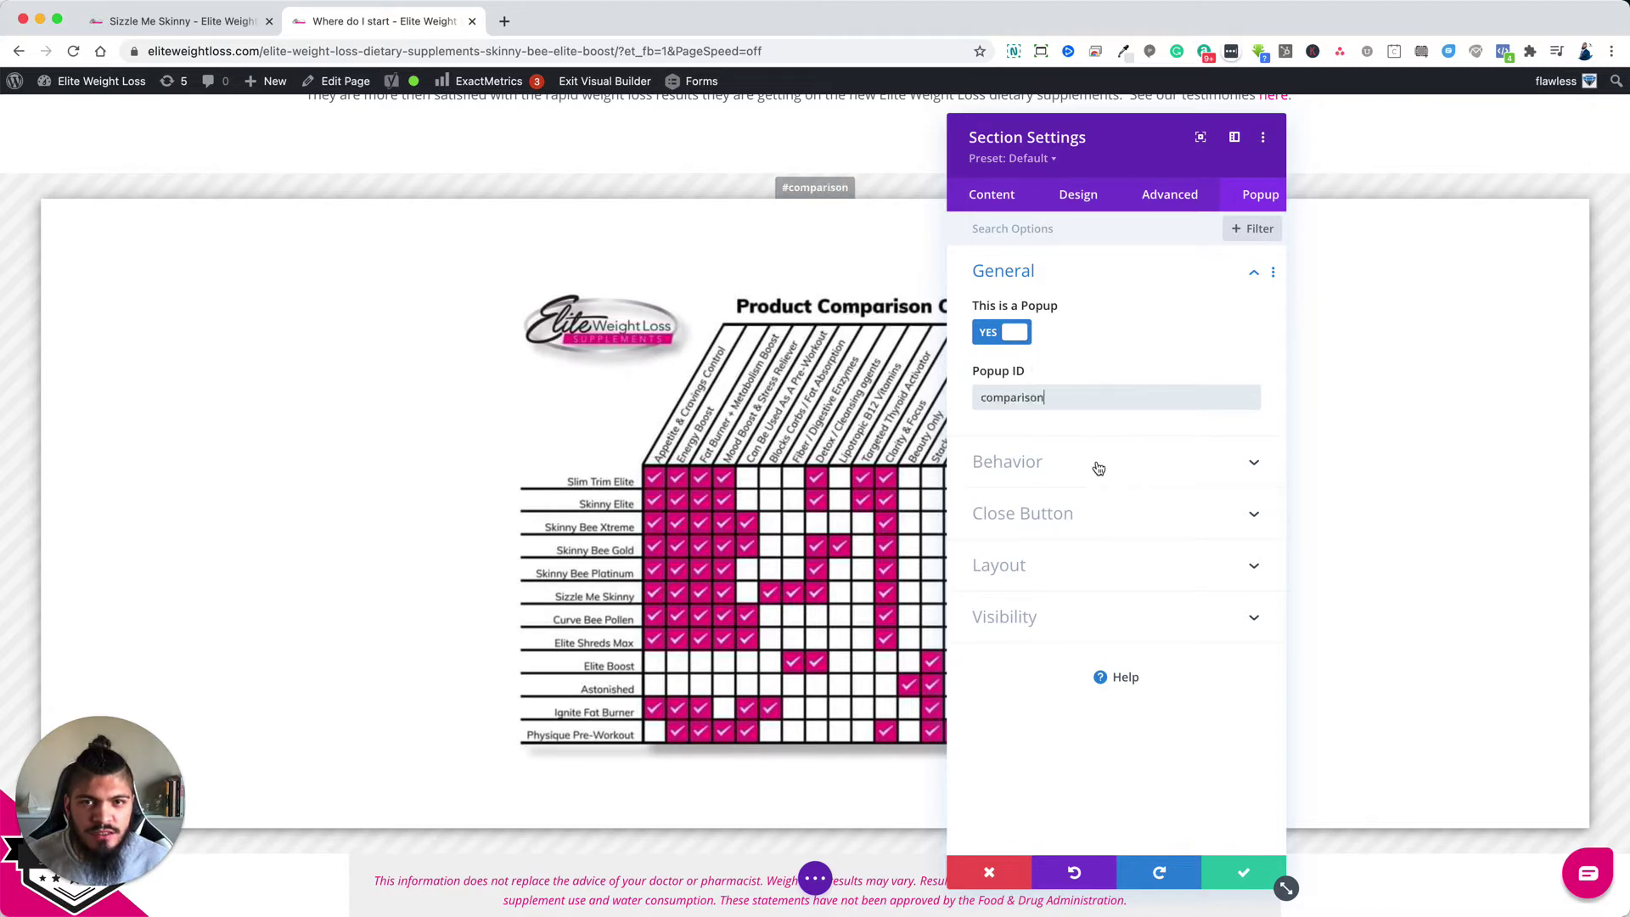
left_click(1239, 877)
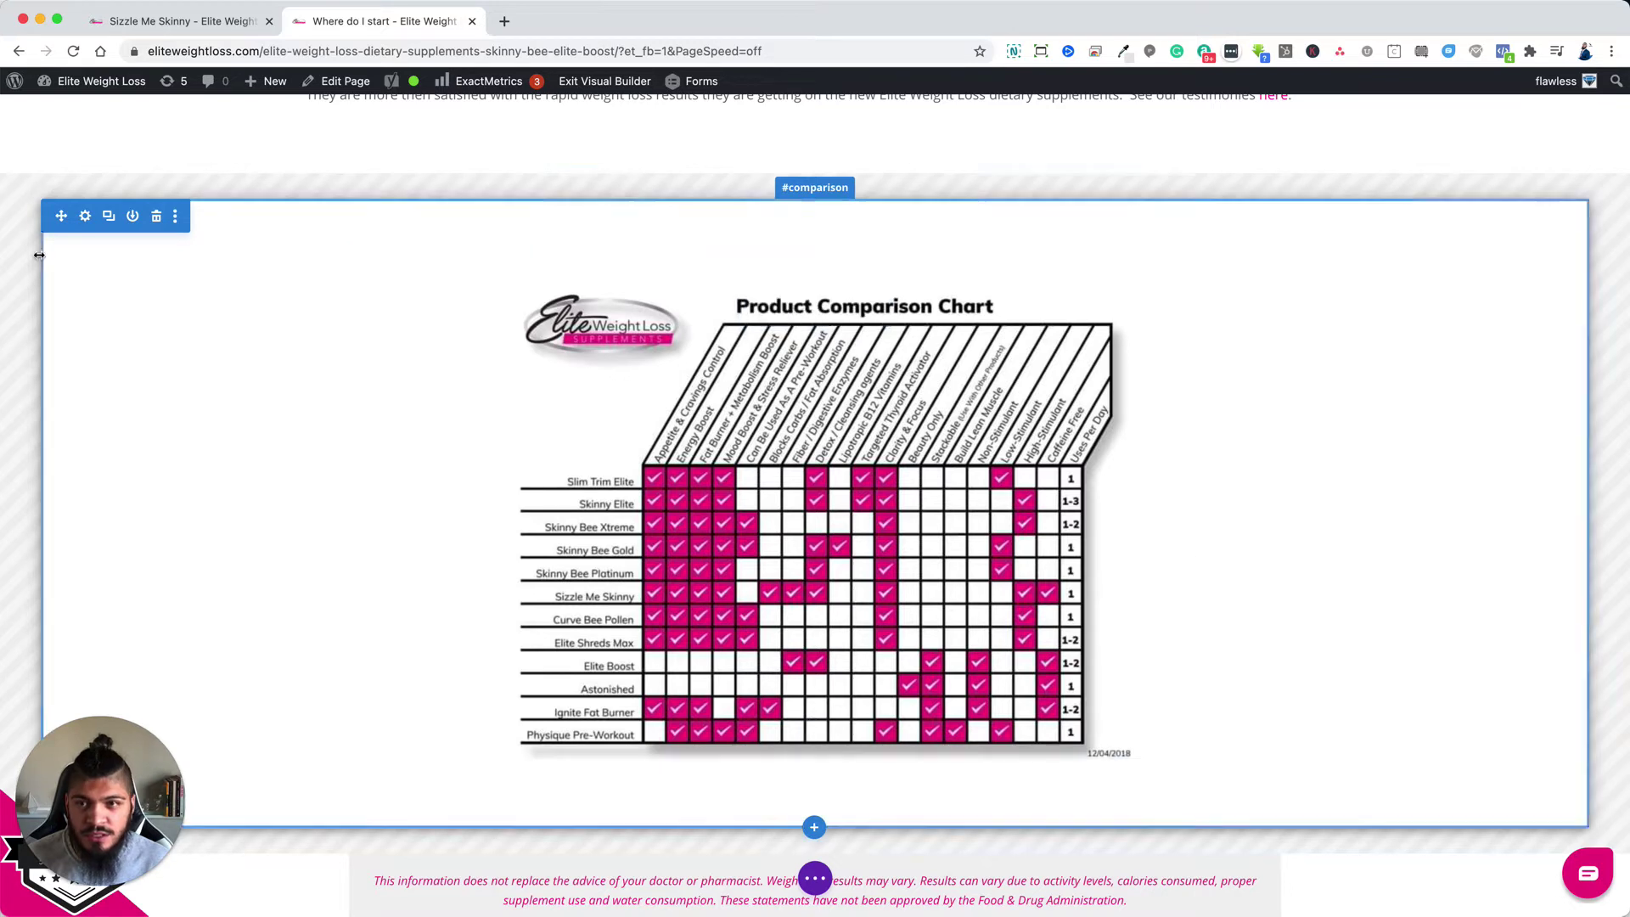
Set the chart section's Design > Sizing Max Width to 700px and save.
left_click(85, 217)
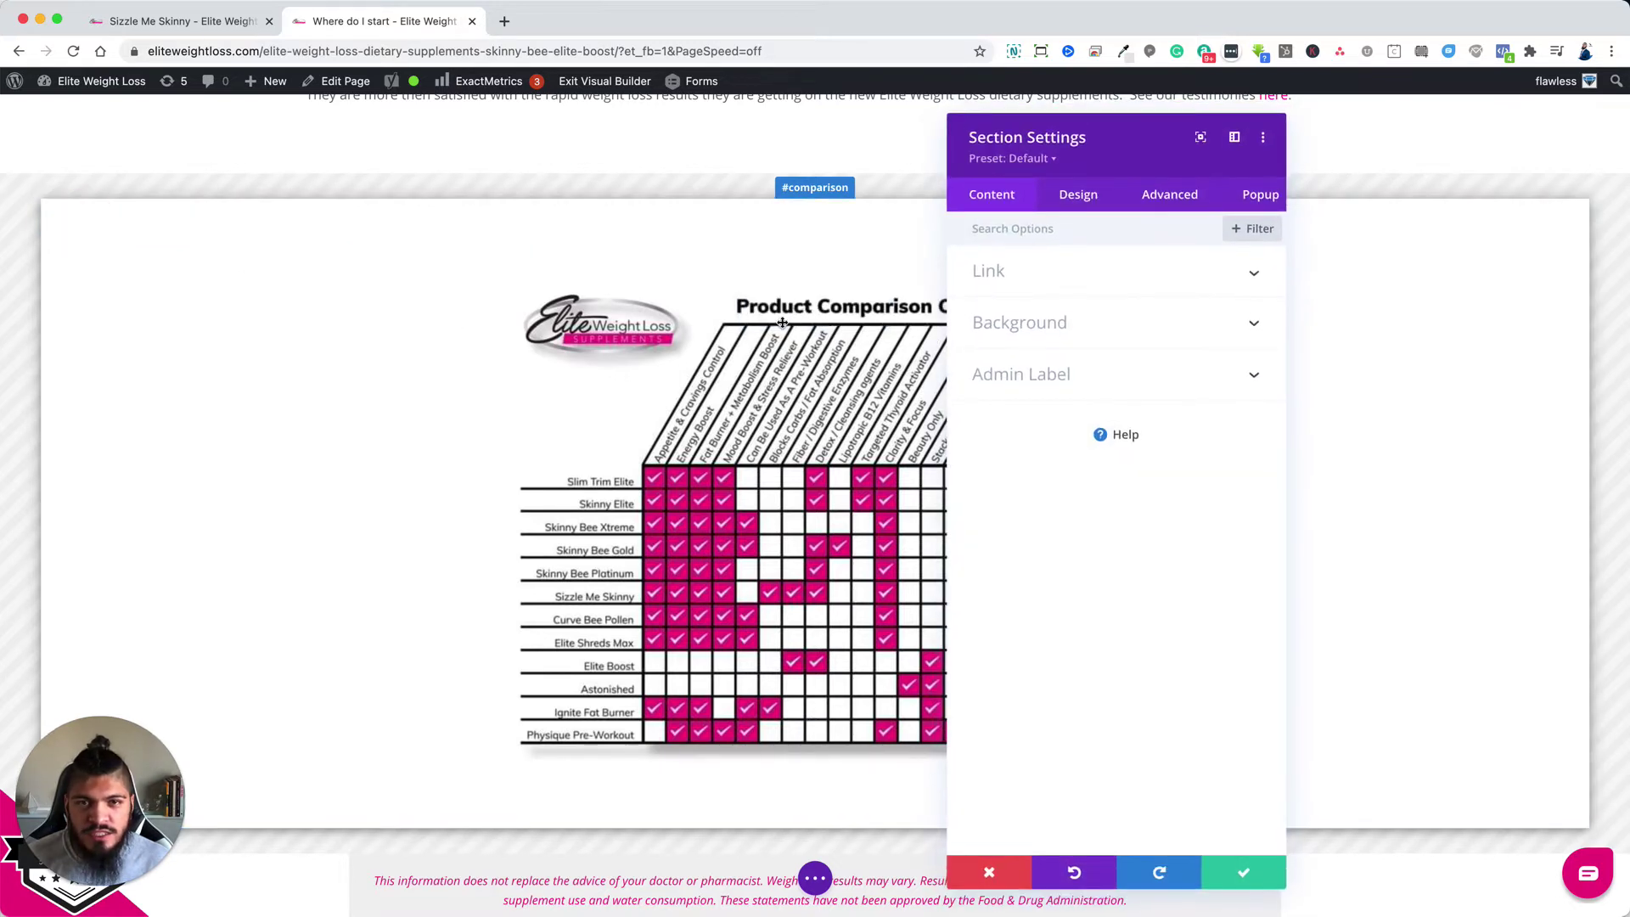
left_click(1077, 195)
left_click(1067, 377)
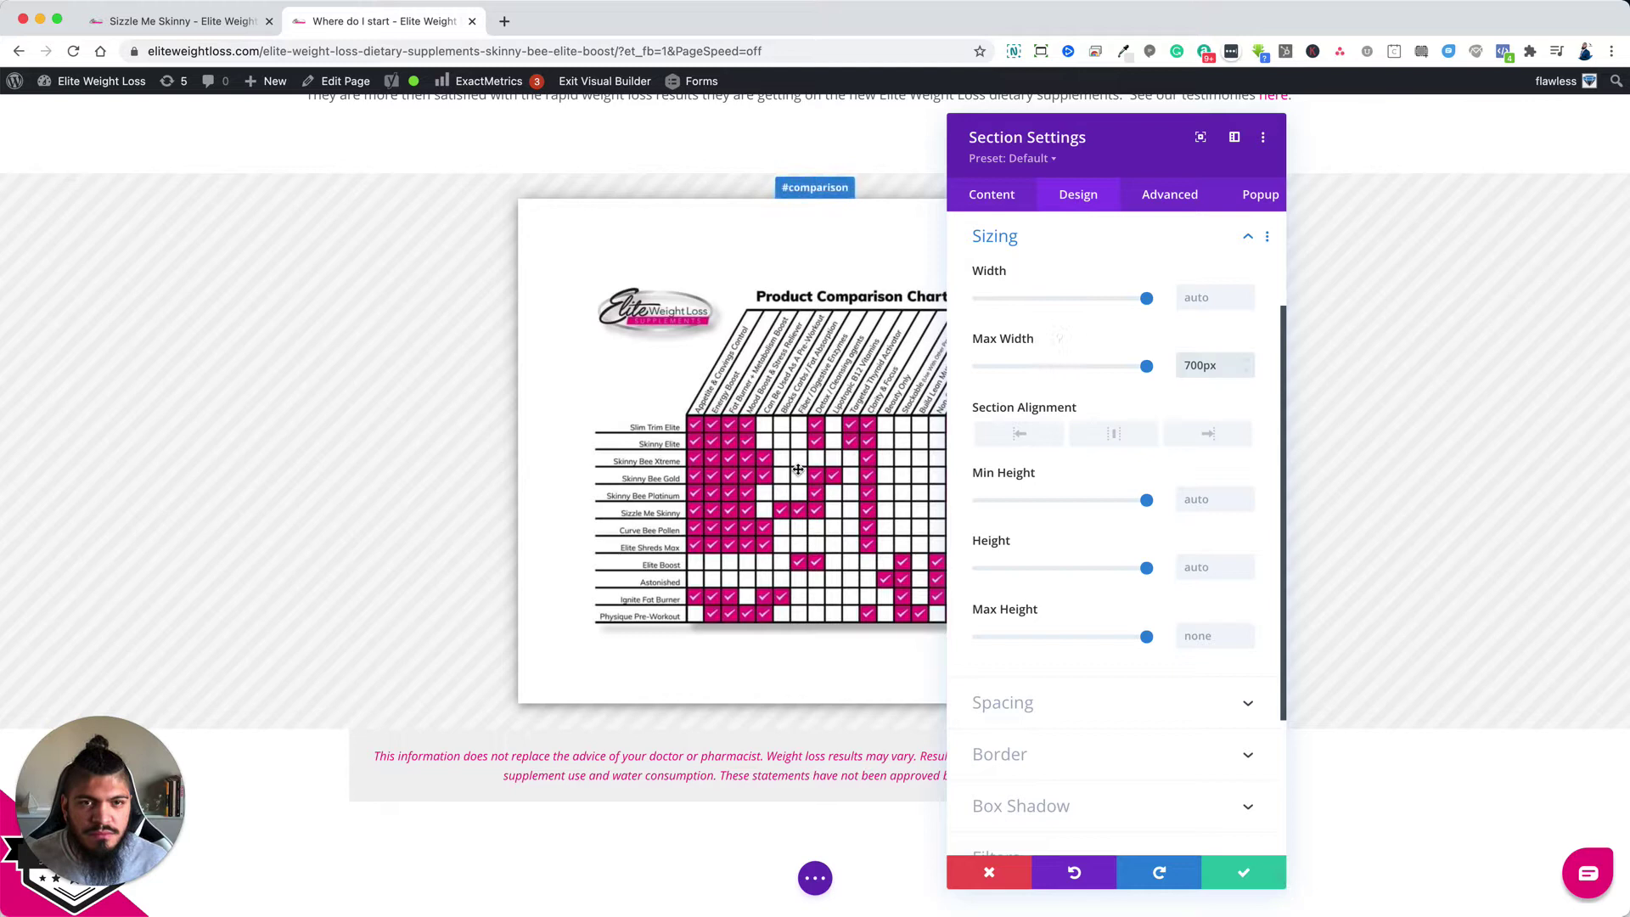
left_click(1241, 875)
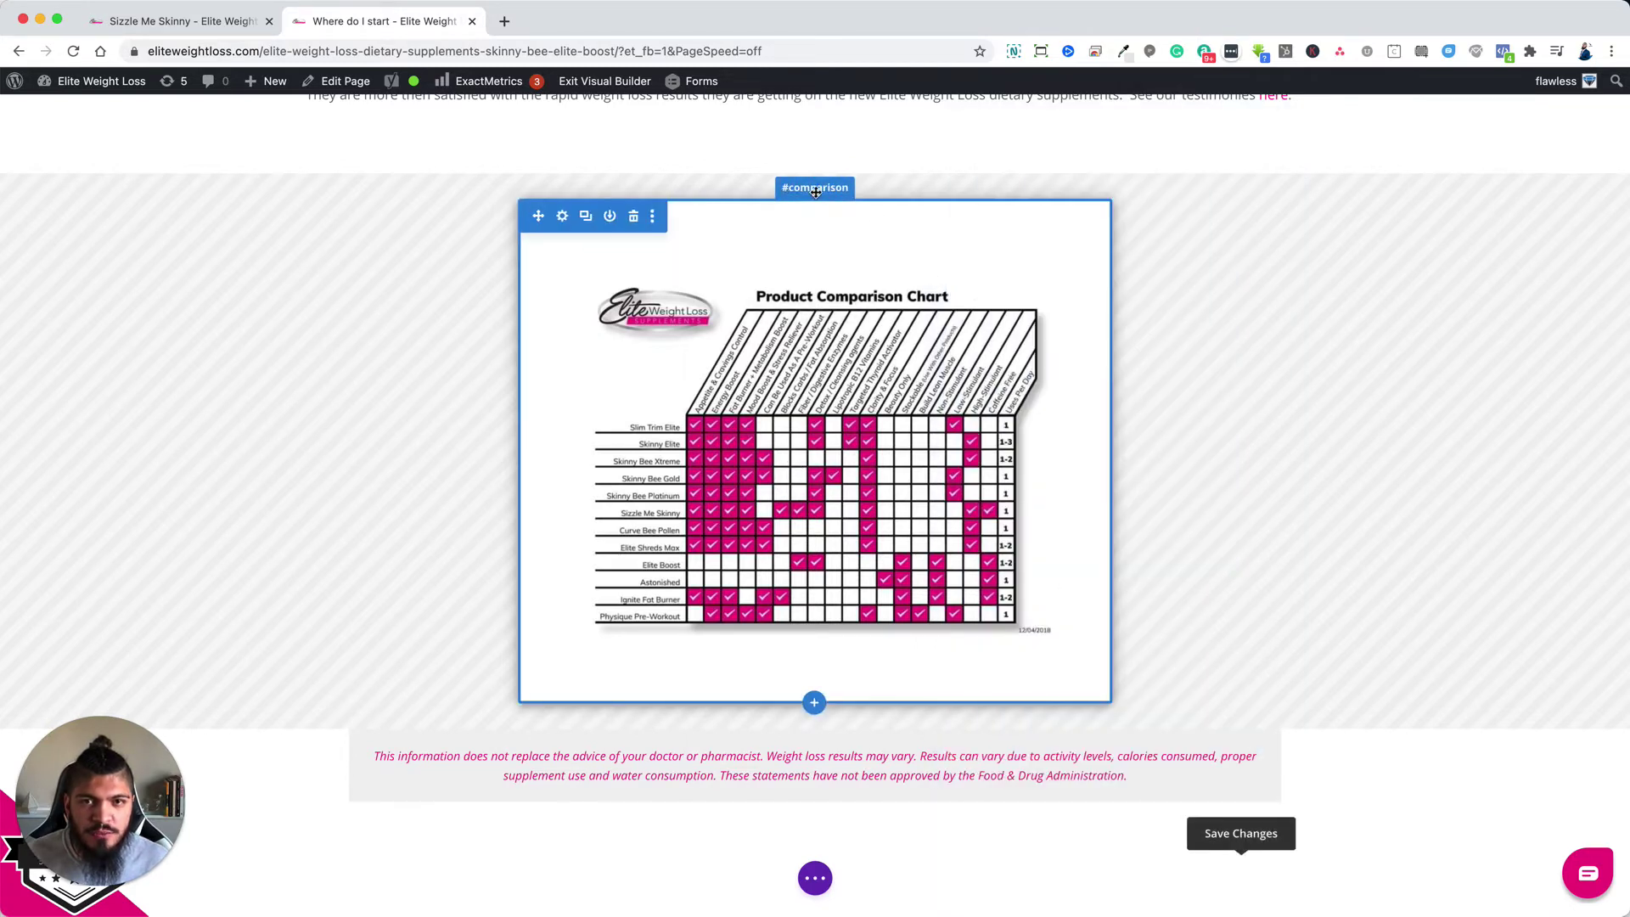
Review the #comparison popup's behaviour, close-button and layout options, keeping the default shadow, and save.
left_click(562, 216)
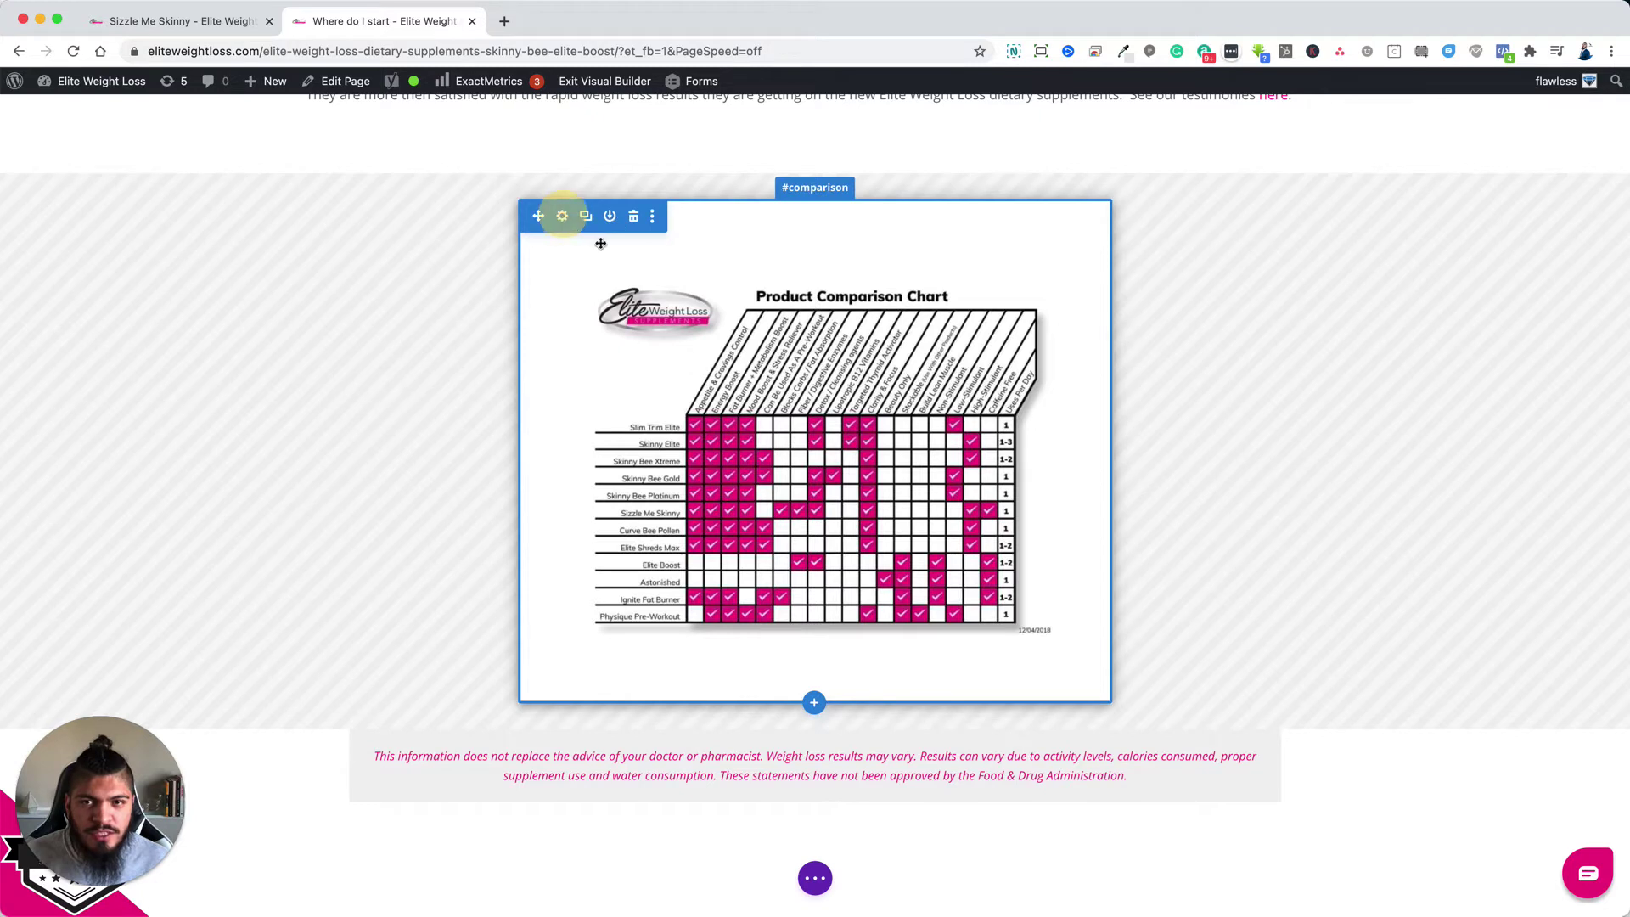
left_click(1267, 195)
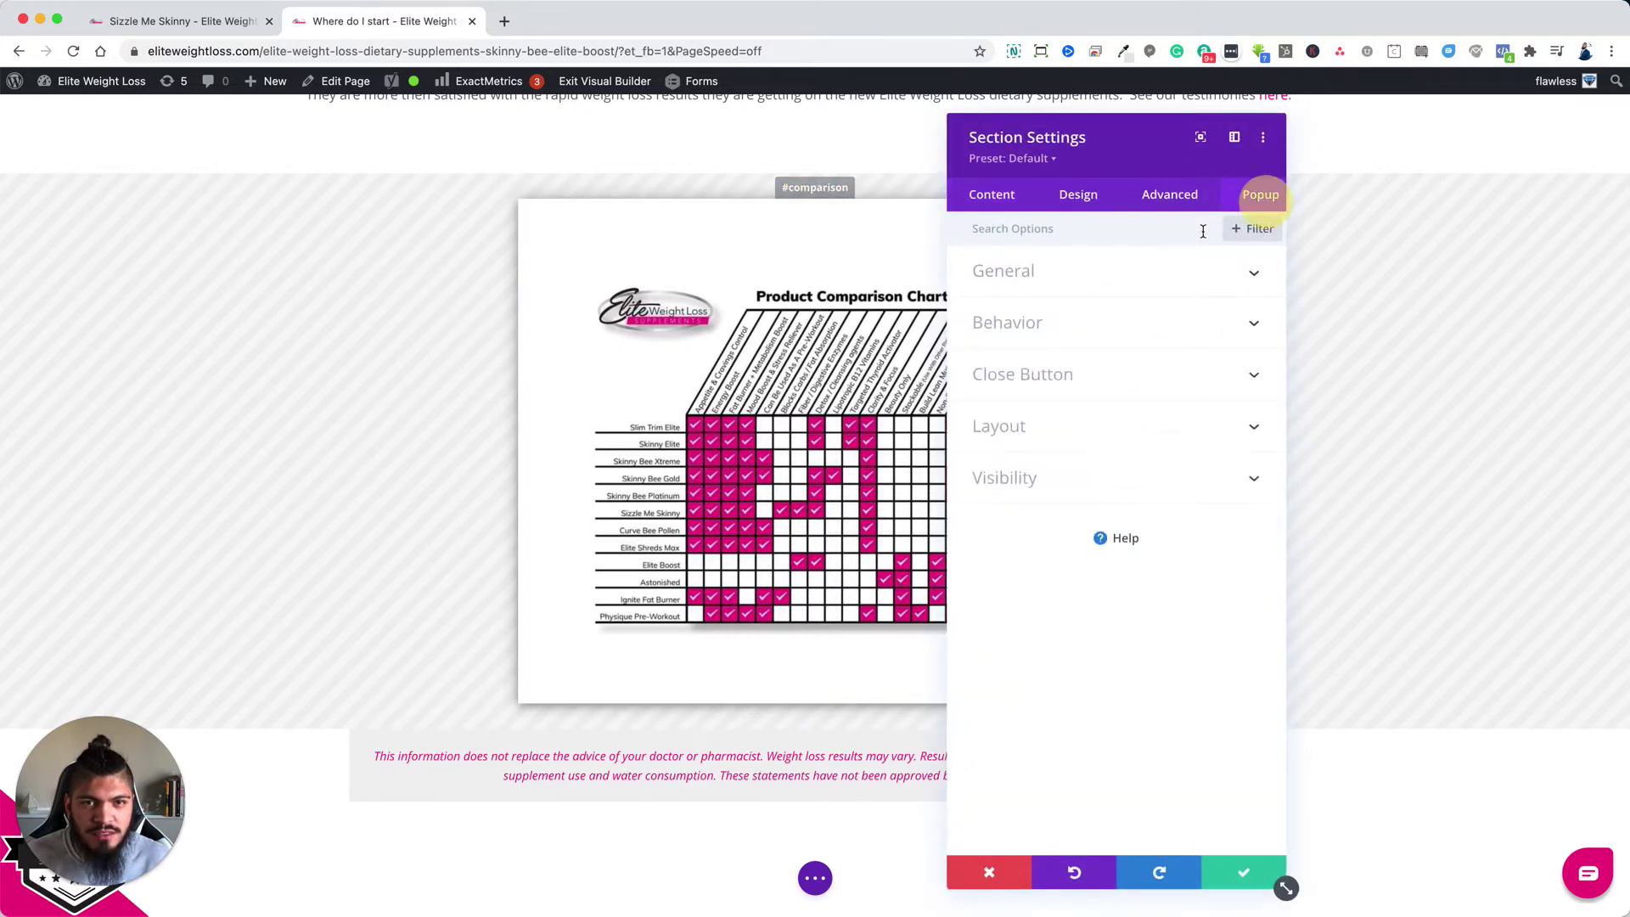
left_click(1091, 277)
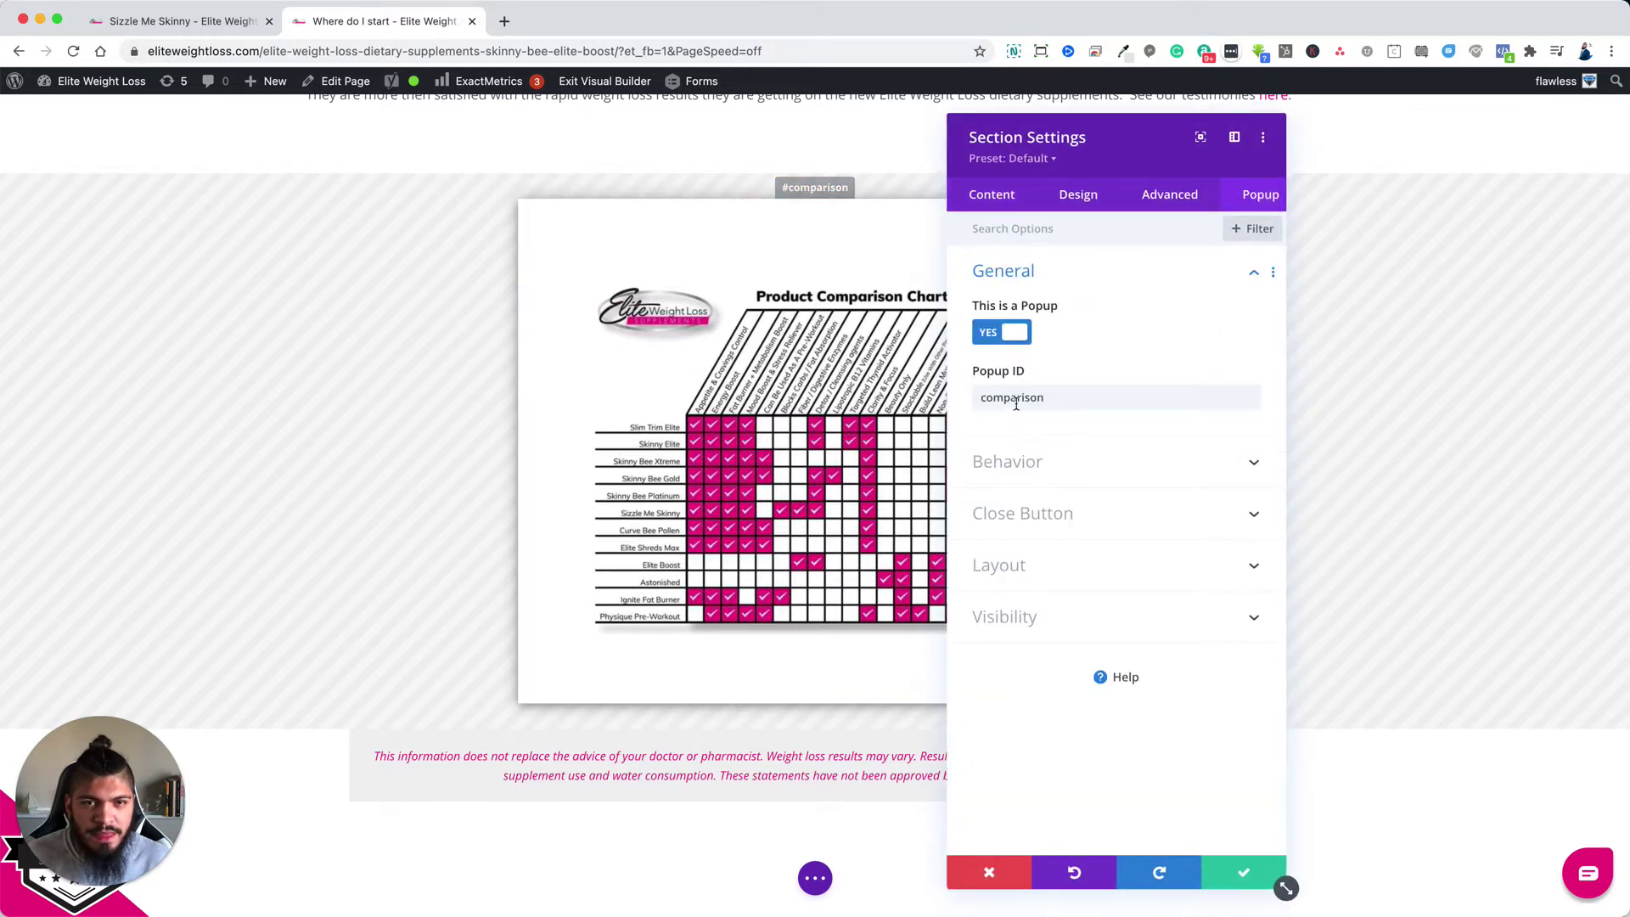
left_click_drag(985, 399, 1035, 405)
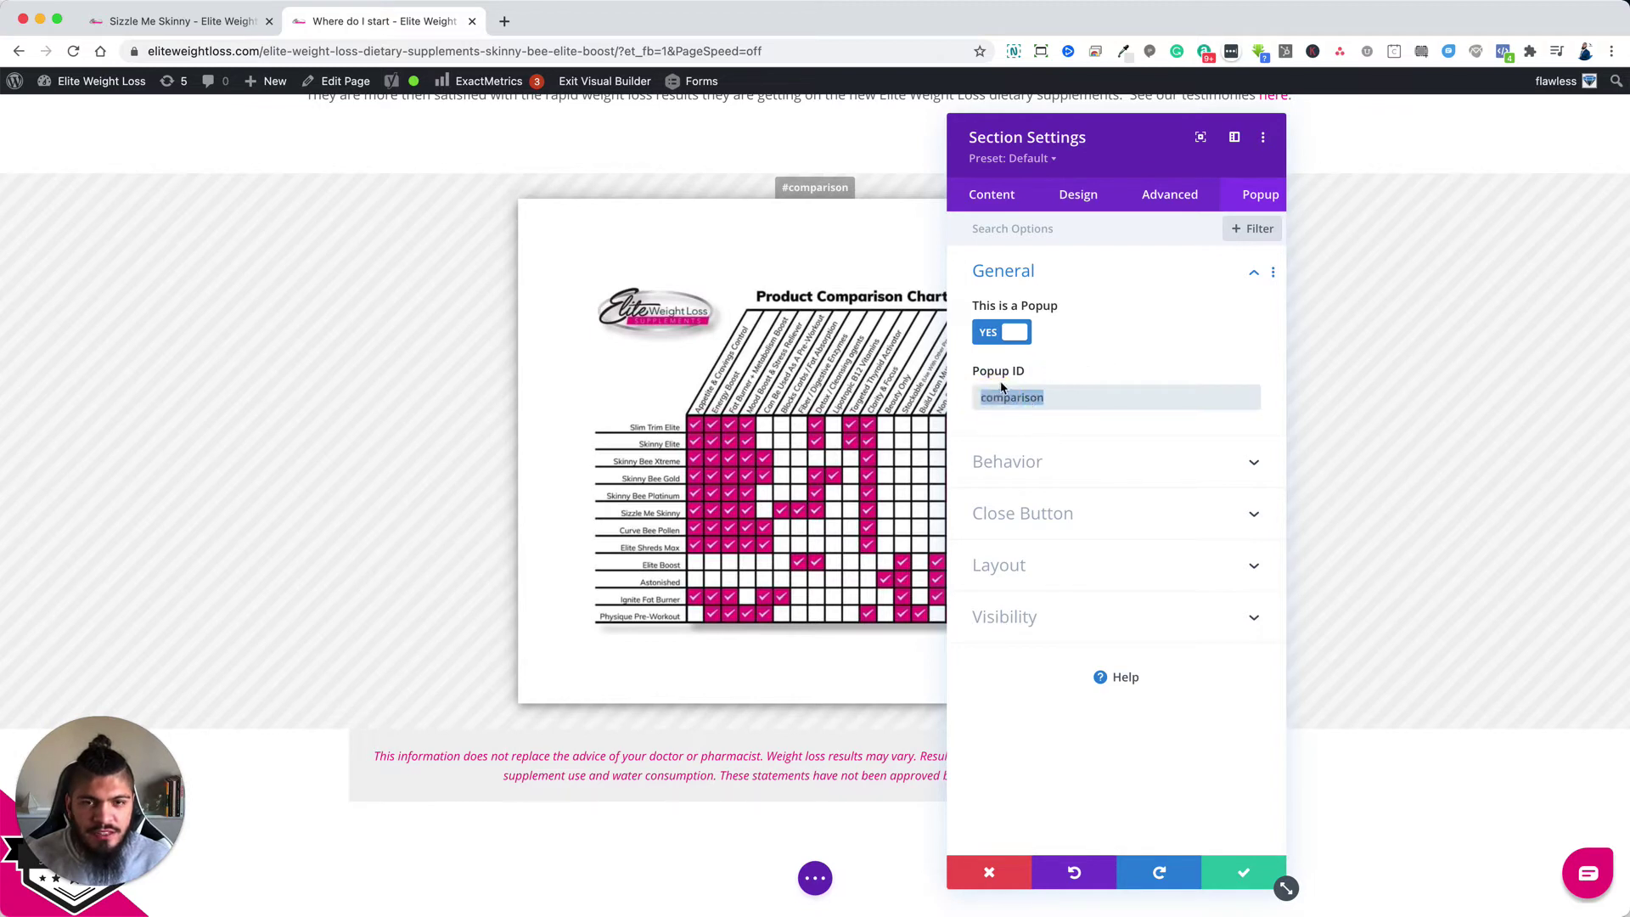
left_click(1065, 467)
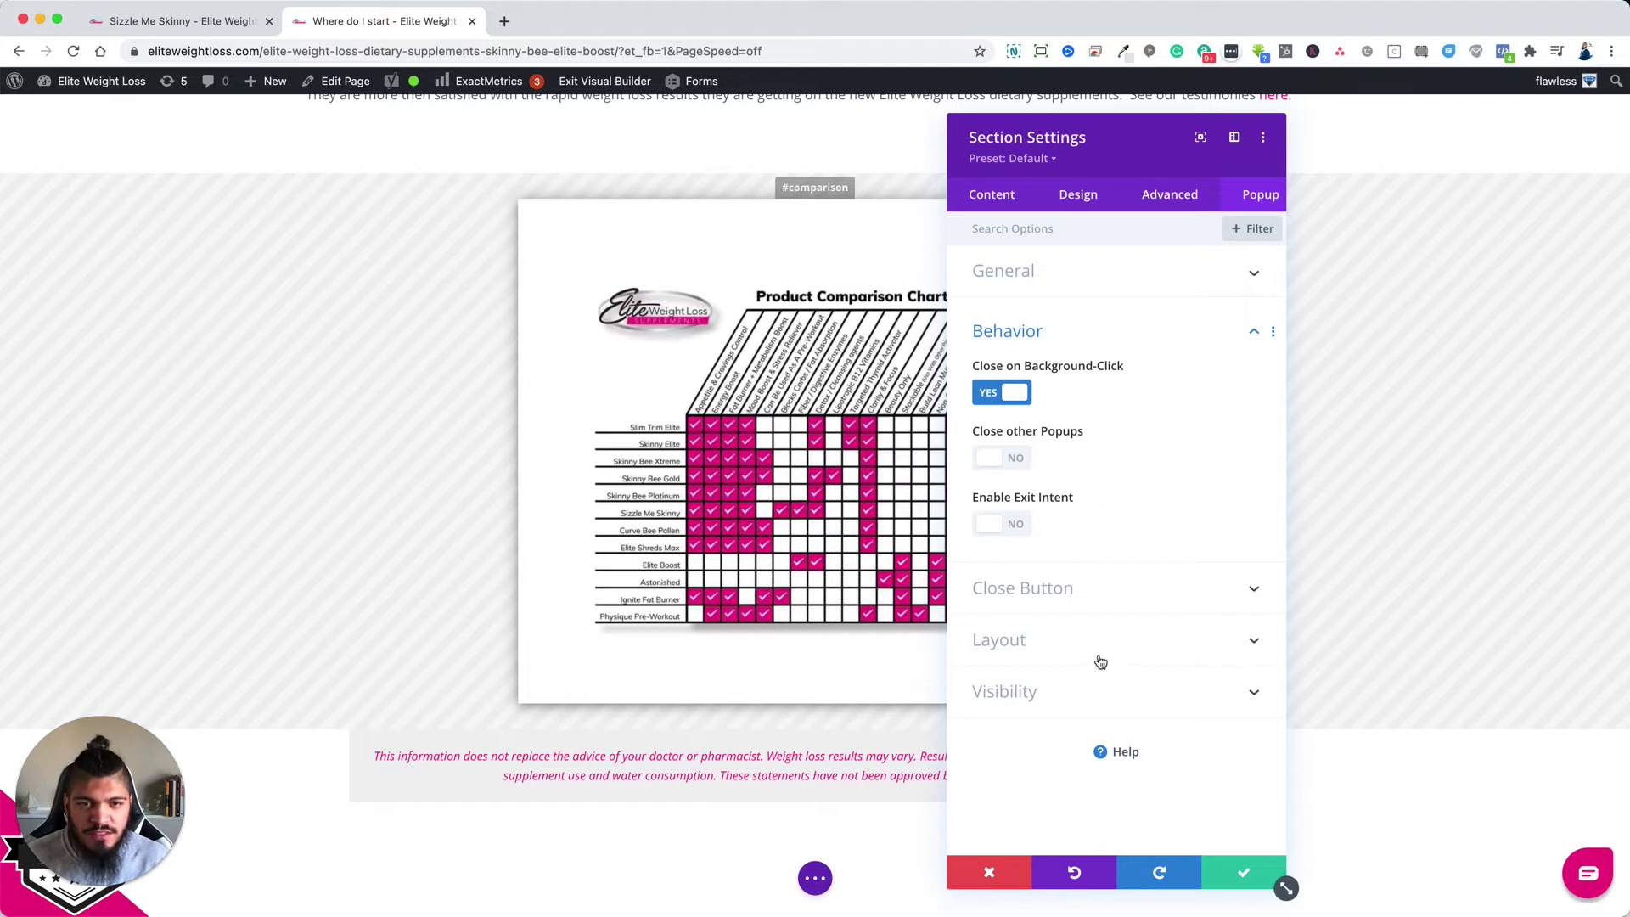
left_click(1153, 592)
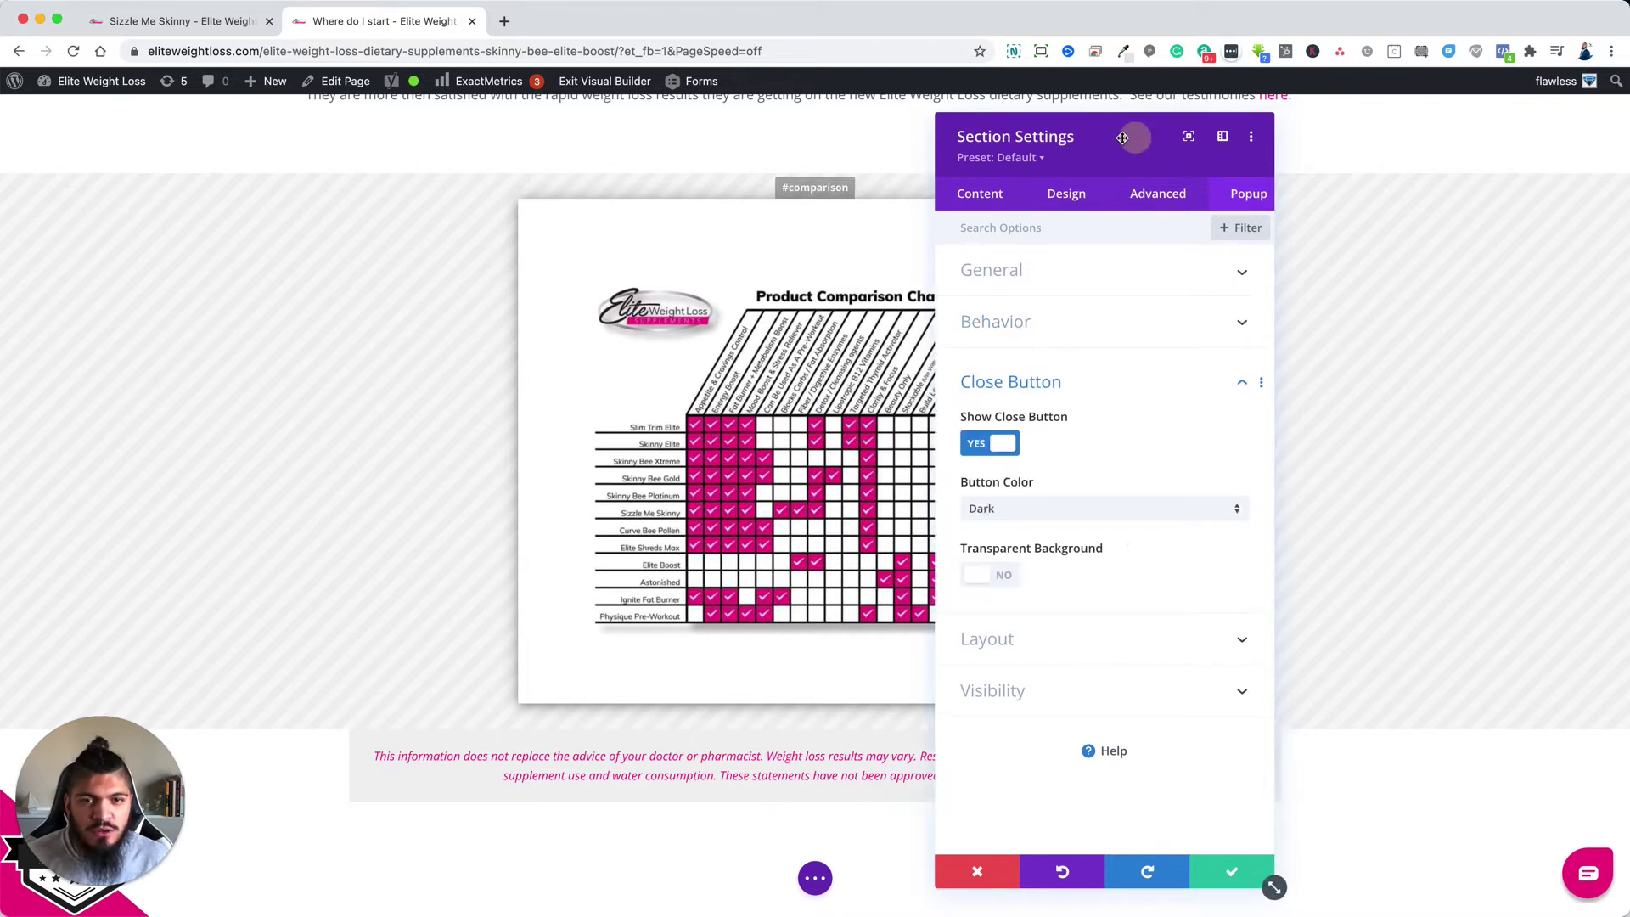
left_click_drag(1121, 135, 399, 132)
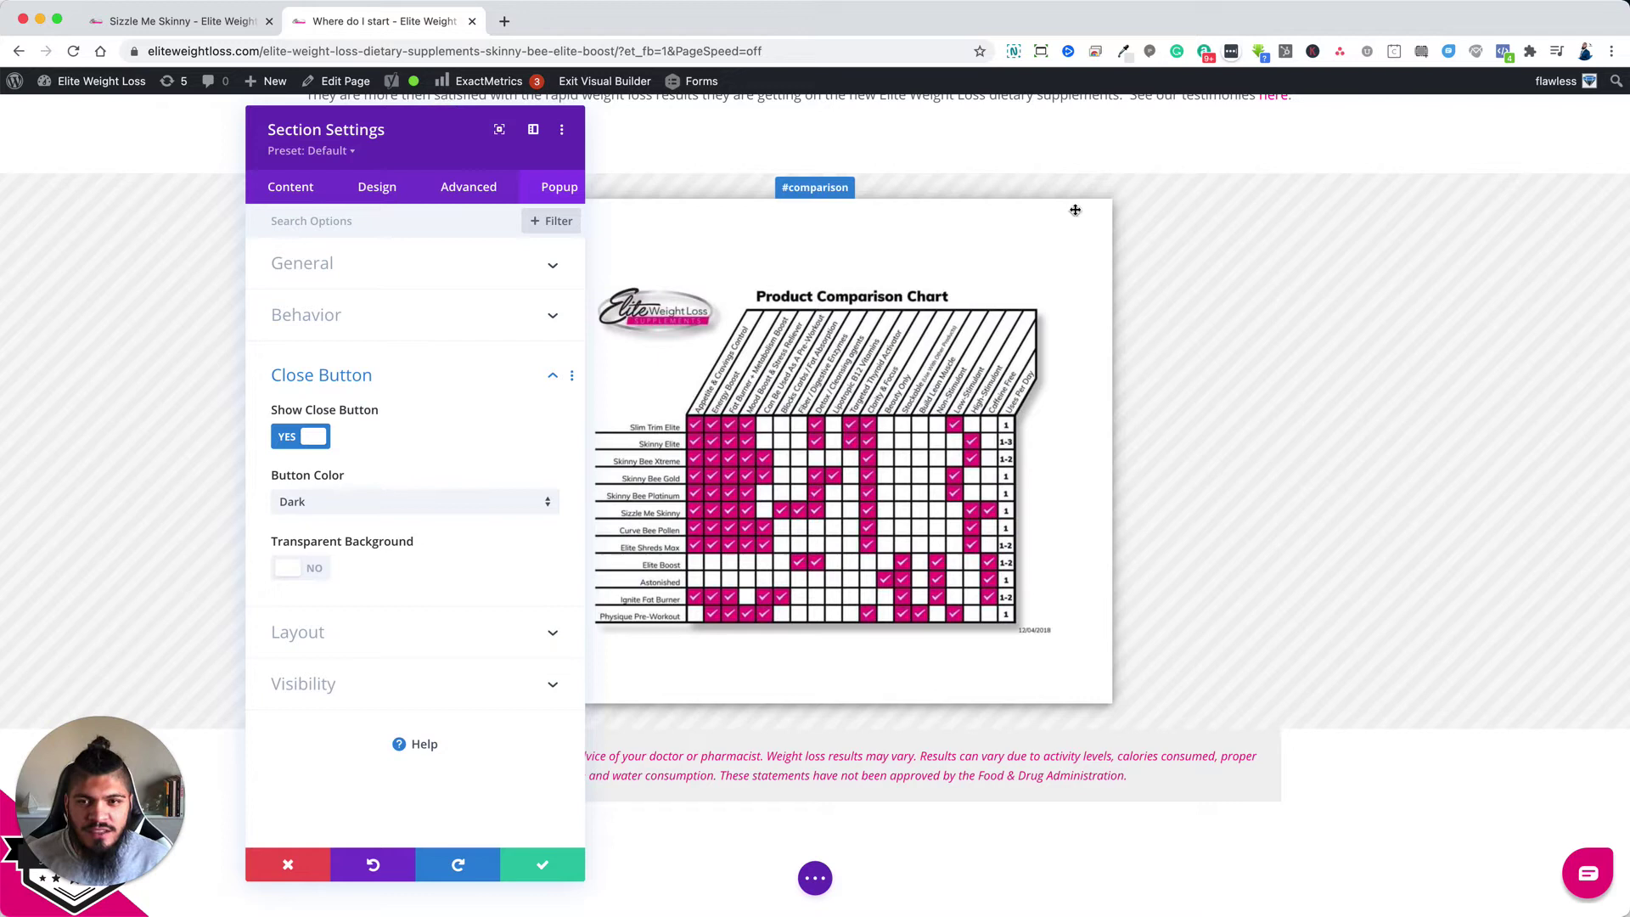
left_click(415, 642)
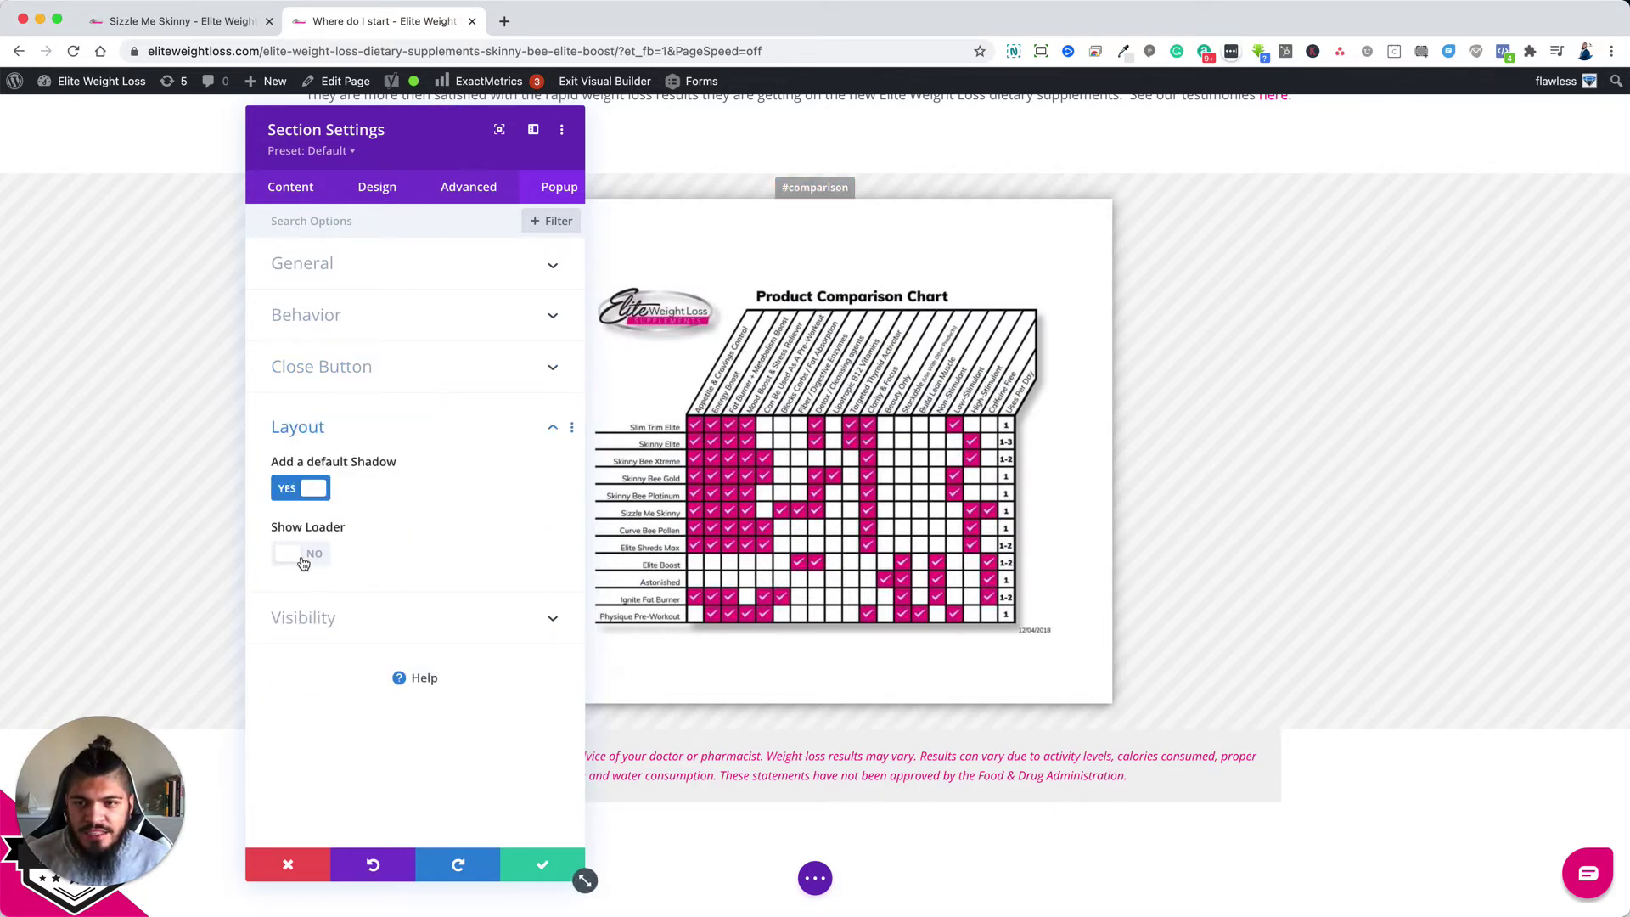
left_click(565, 866)
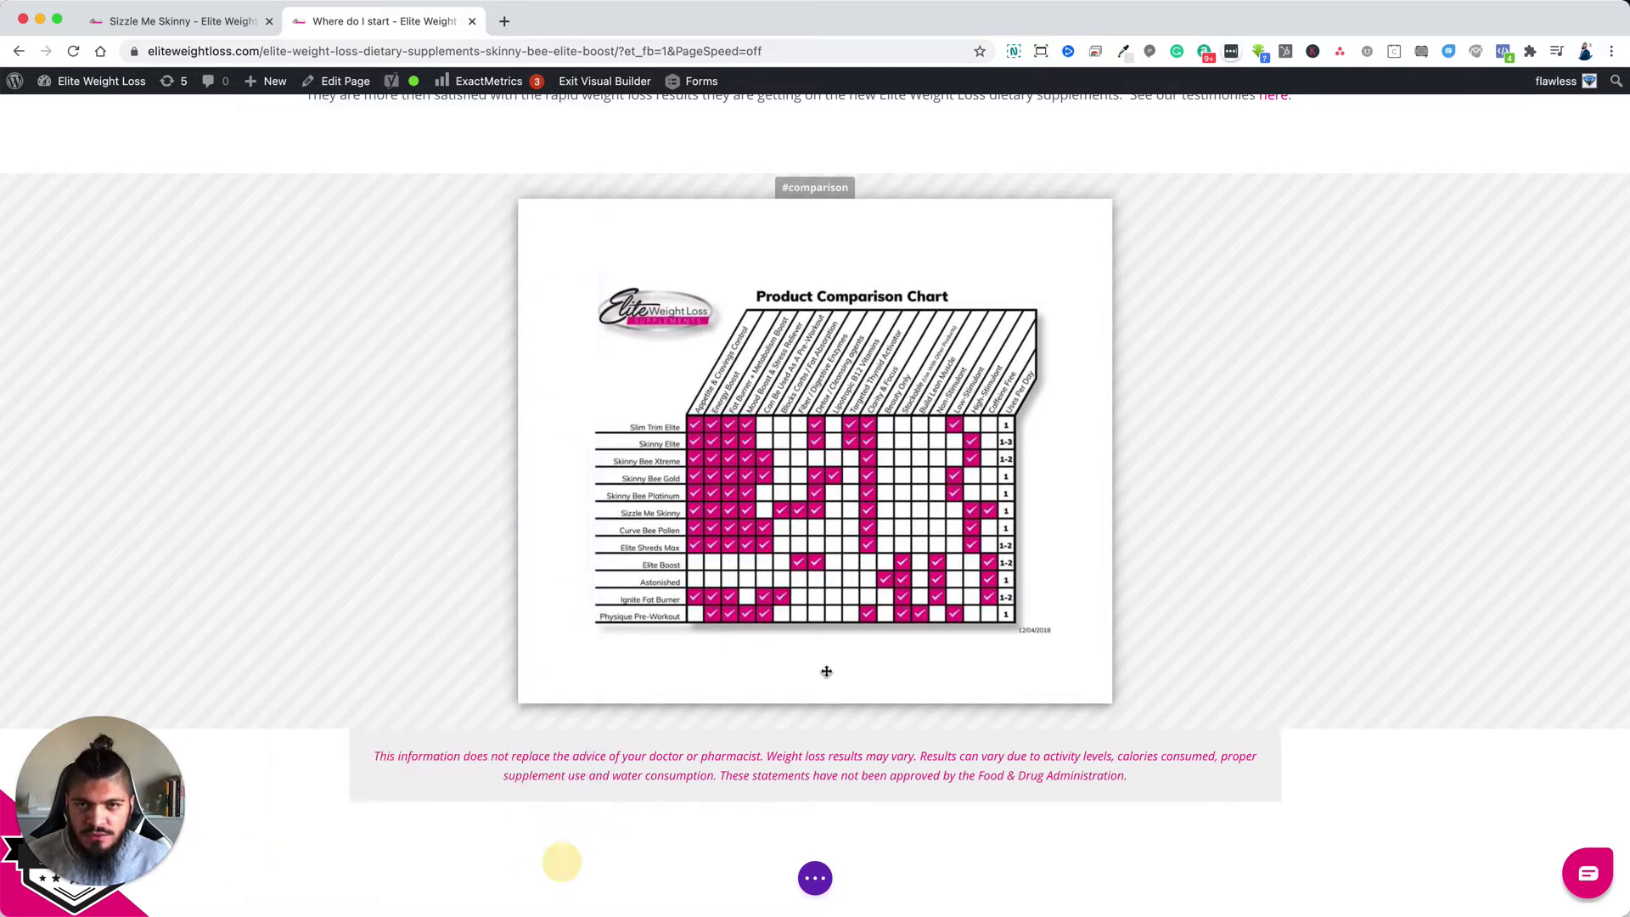
Change the comparison button's link URL to #comparison.
scroll(842, 435, "up", 4)
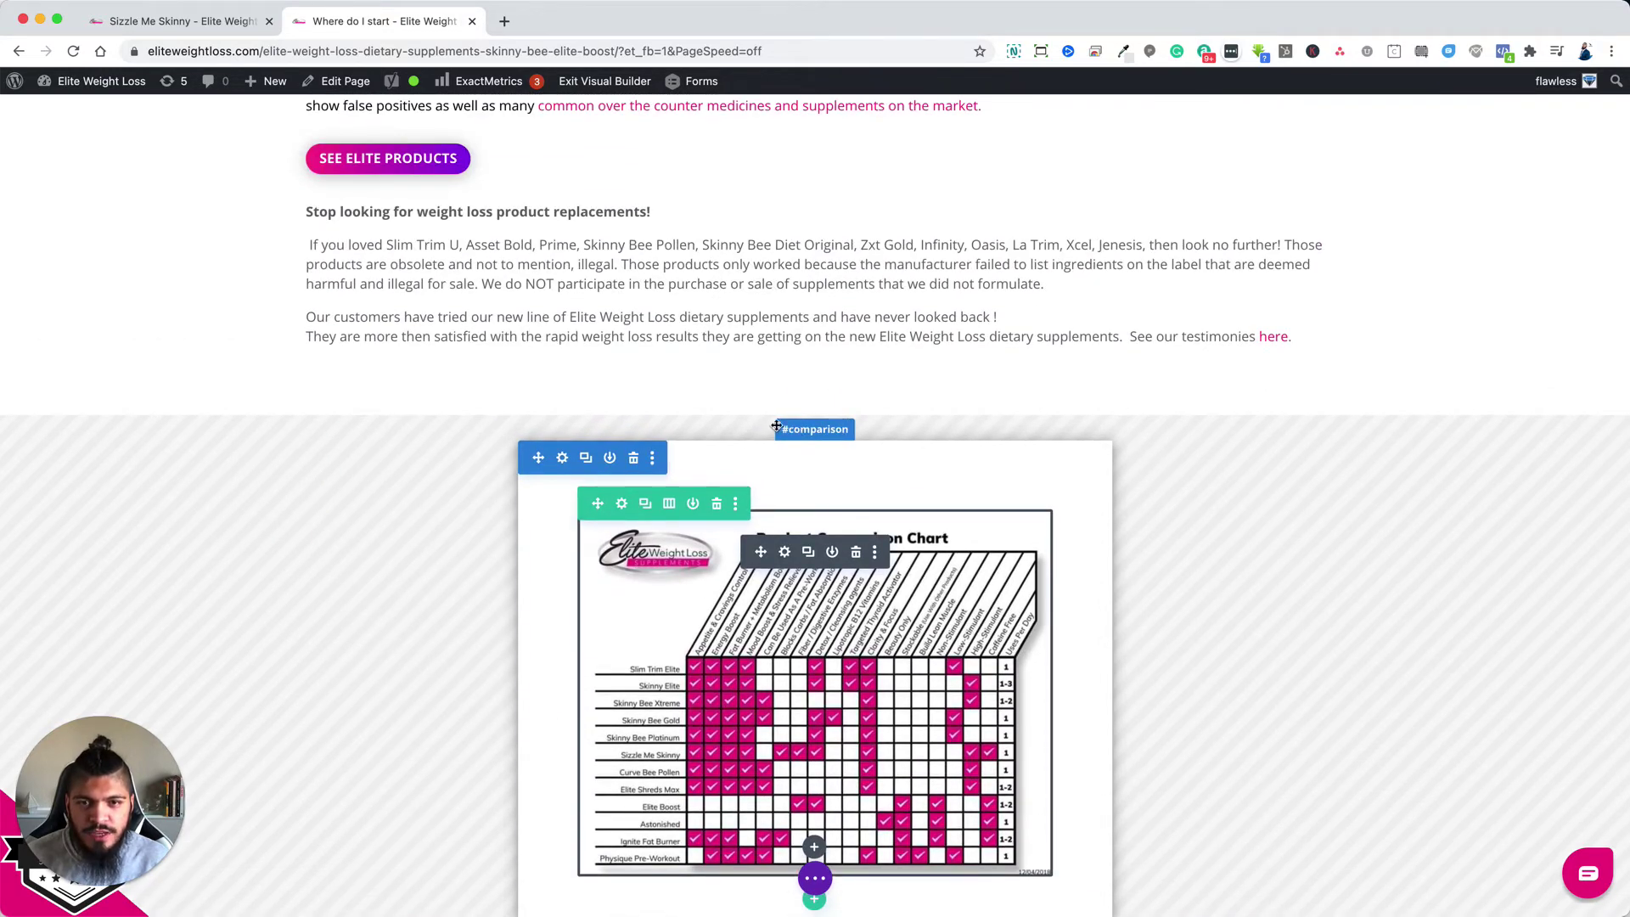
scroll(801, 440, "up", 15)
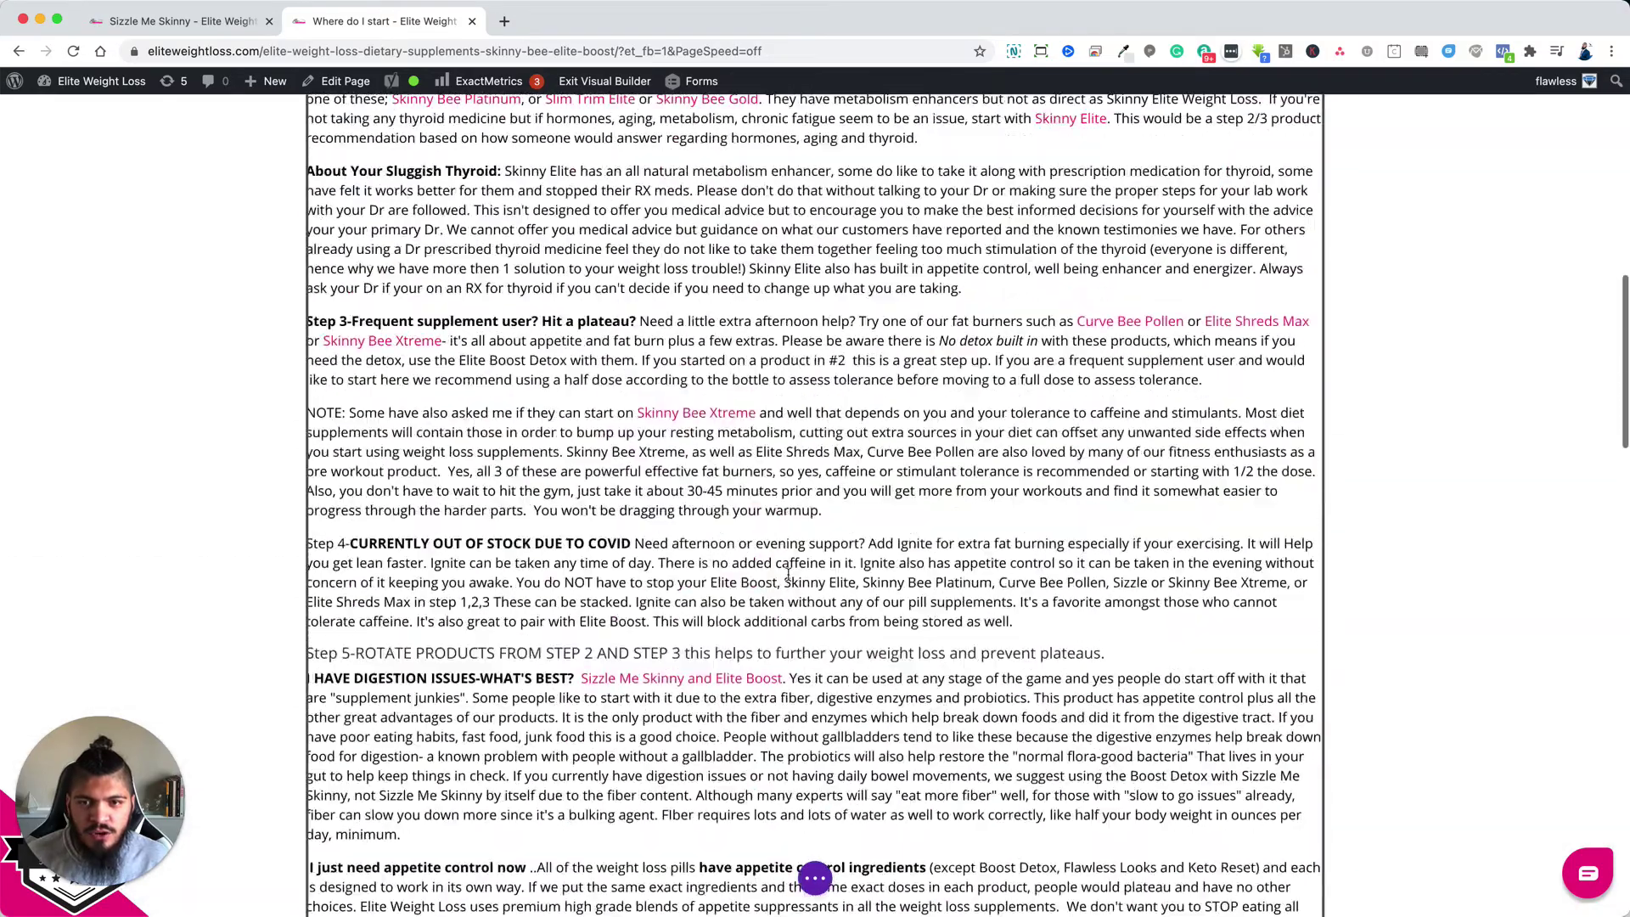
scroll(789, 576, "up", 2)
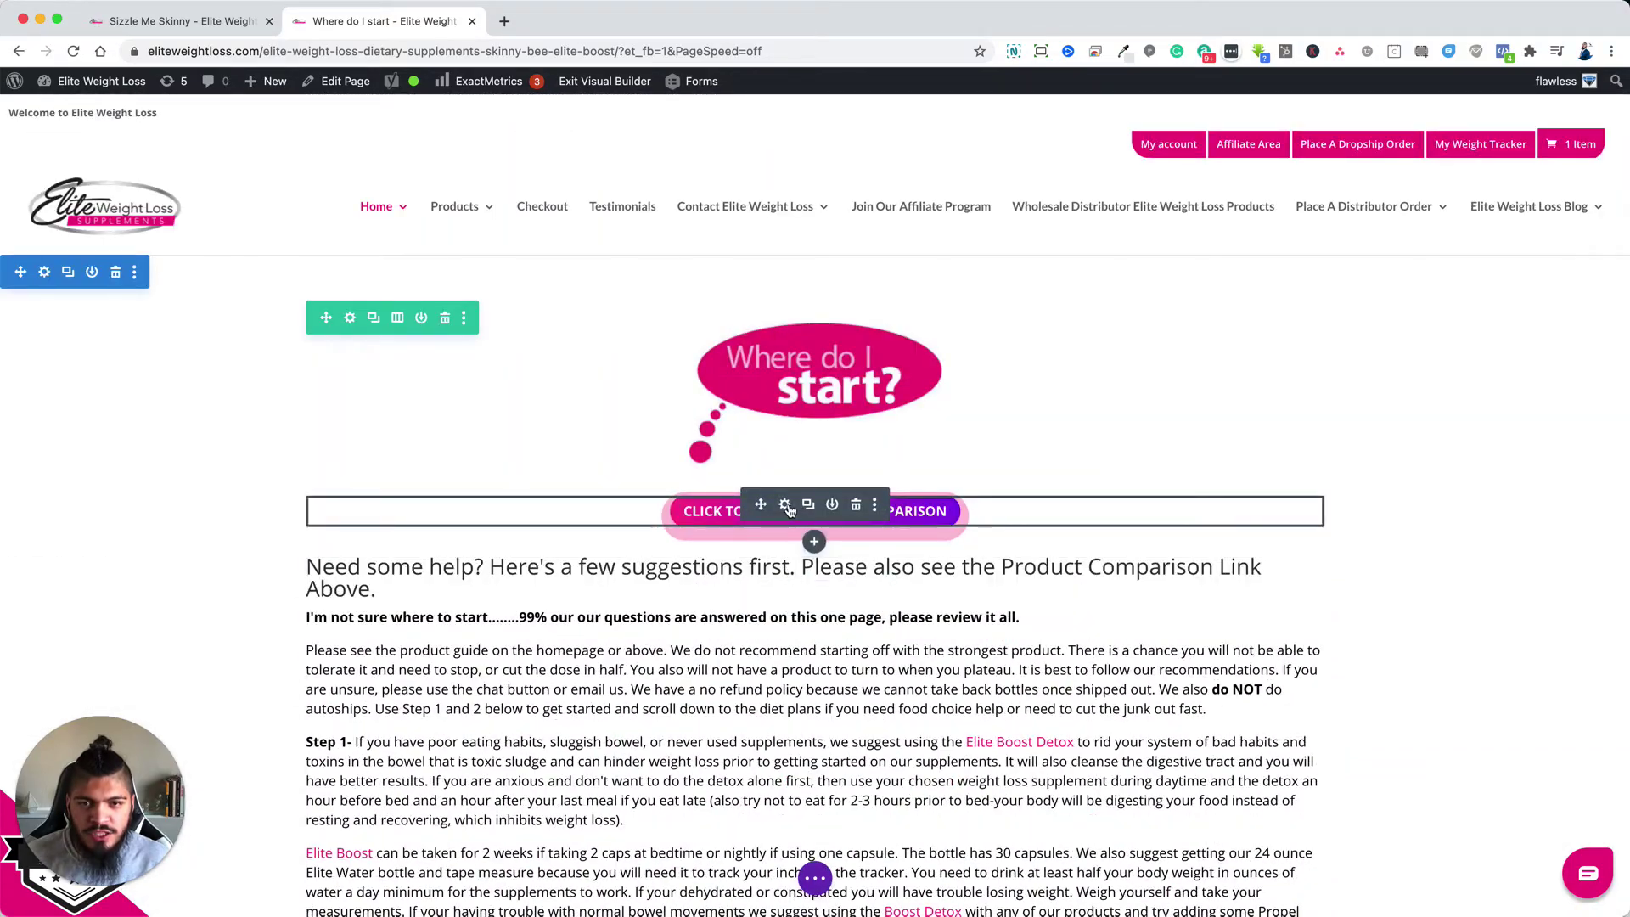
left_click(785, 505)
left_click(450, 384)
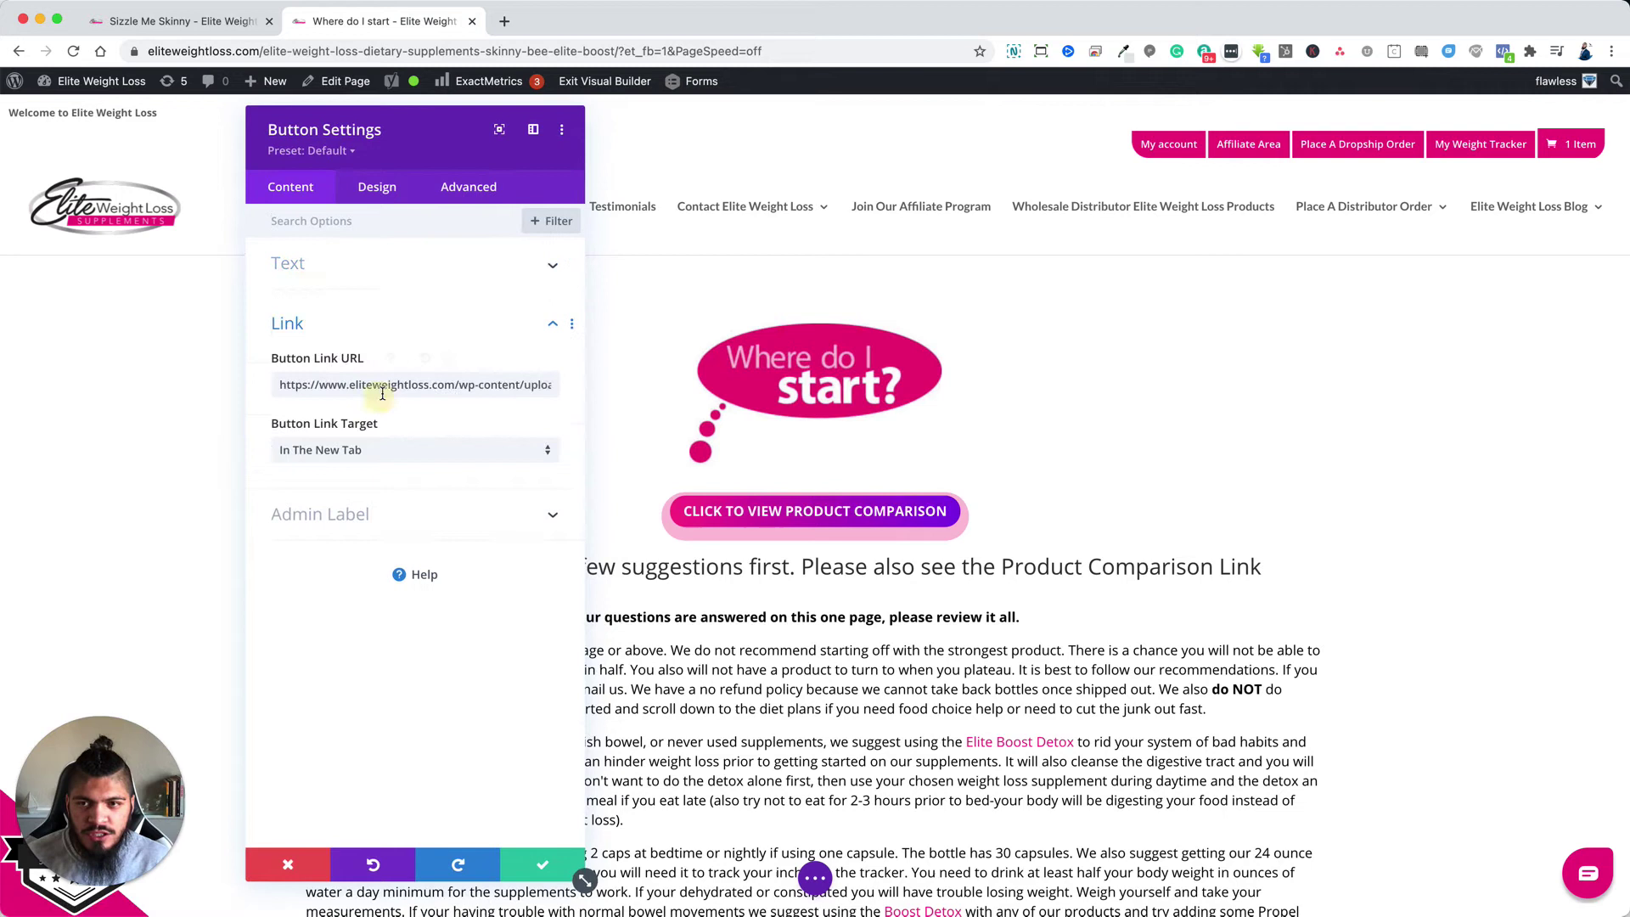
triple_click(382, 393)
type("comparison")
key("ctrl+a")
key("Left")
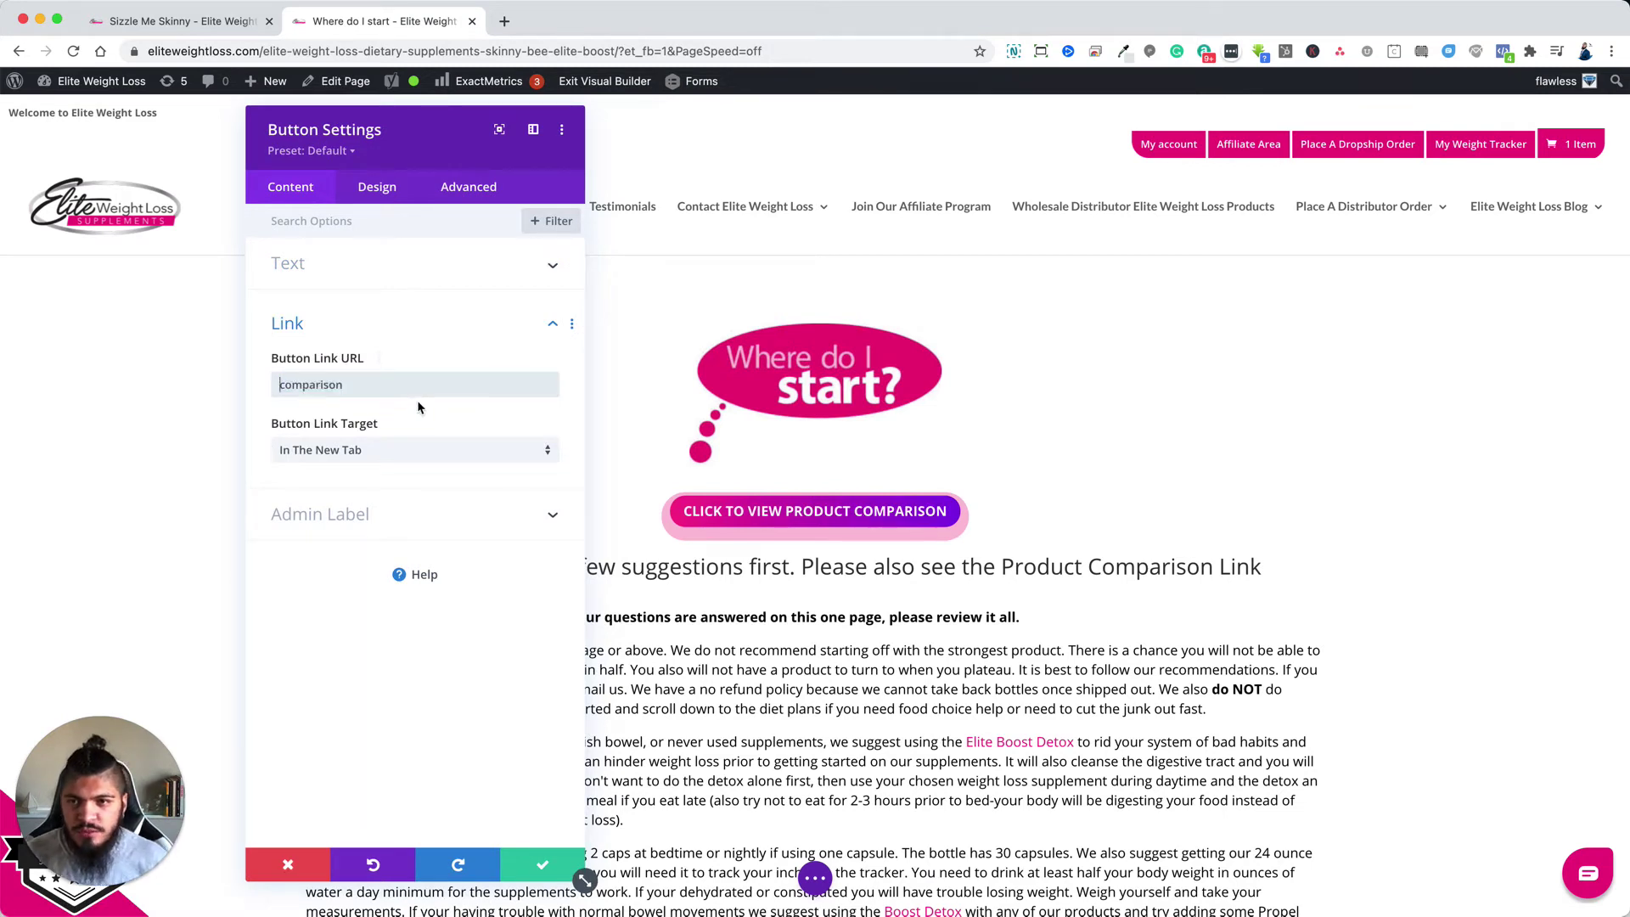
type("#")
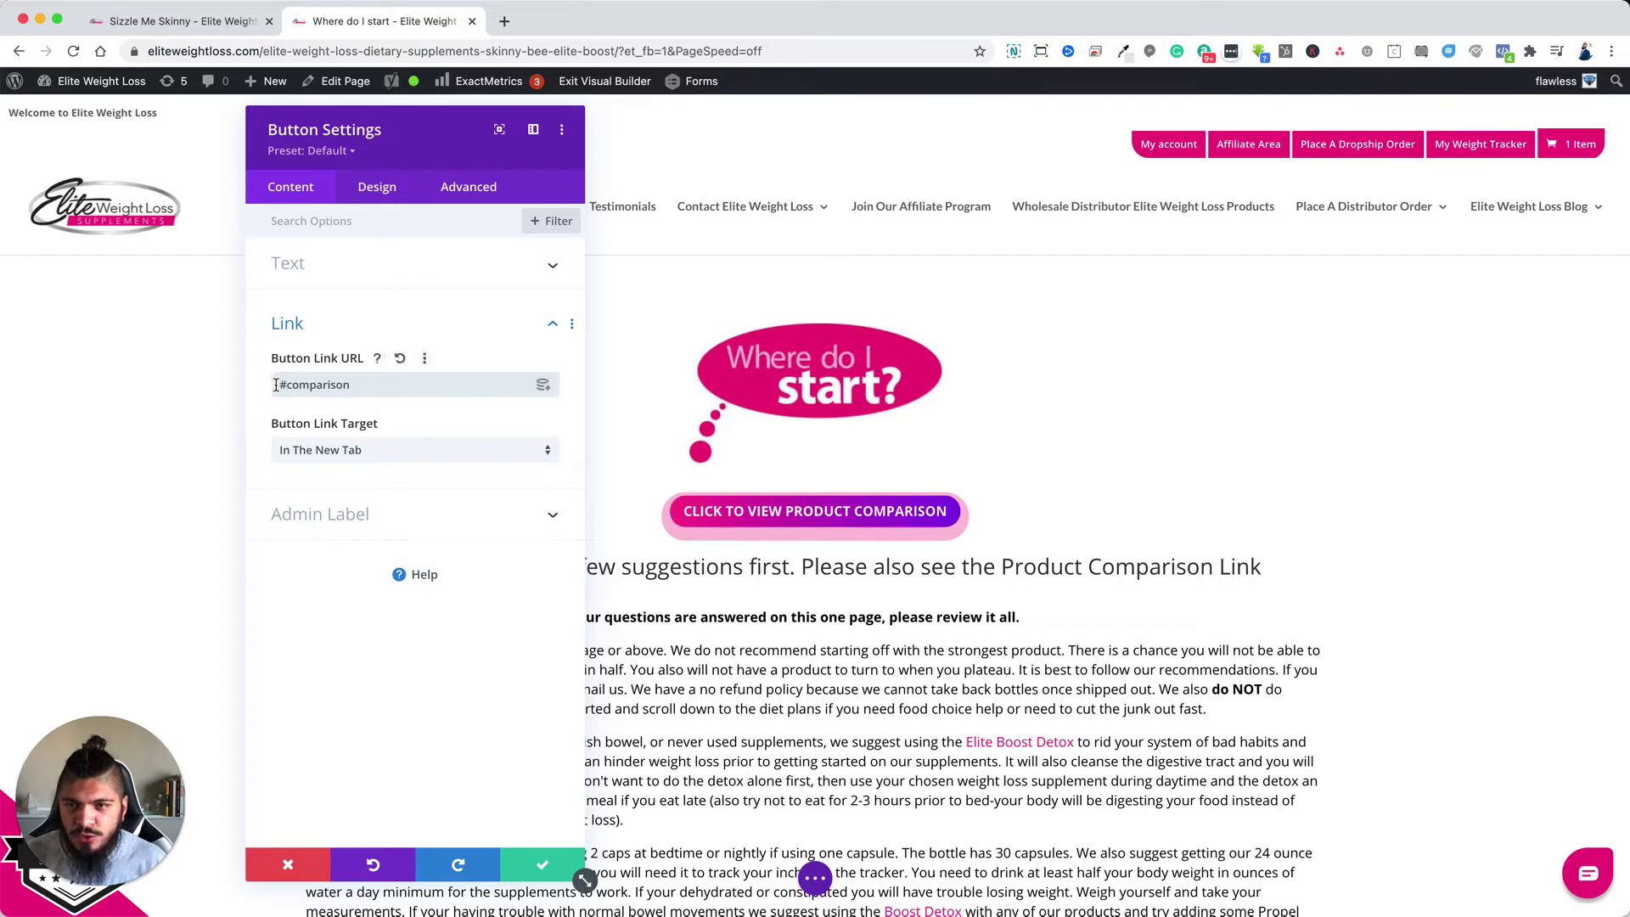
triple_click(400, 385)
Confirm the button settings and save the page.
left_click(543, 868)
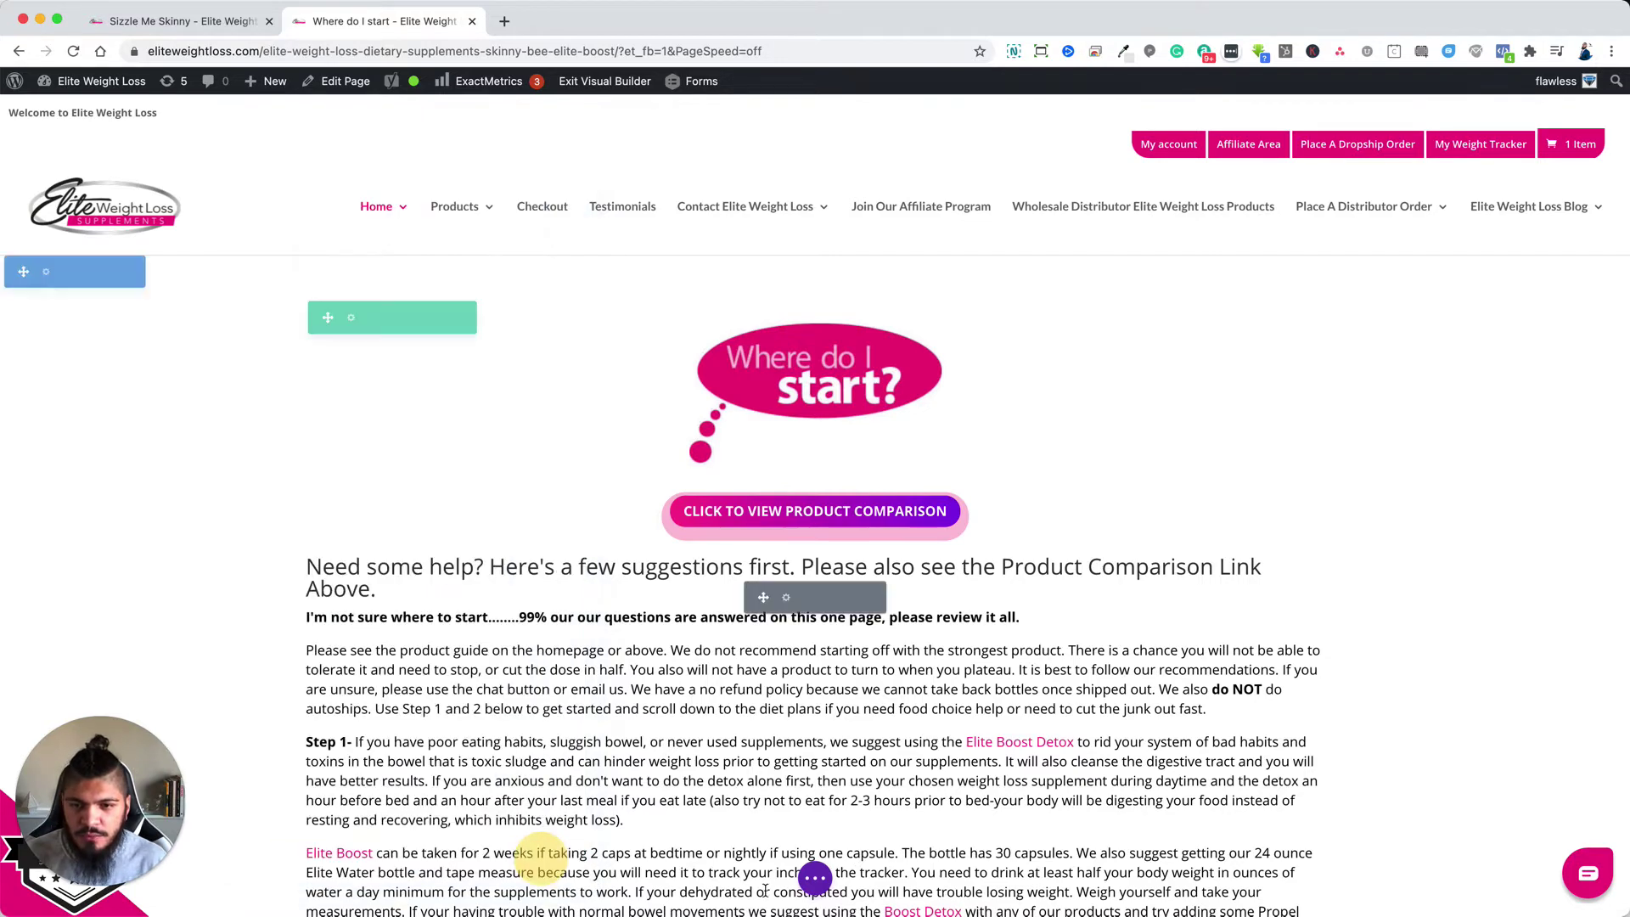
left_click(815, 878)
left_click(1581, 878)
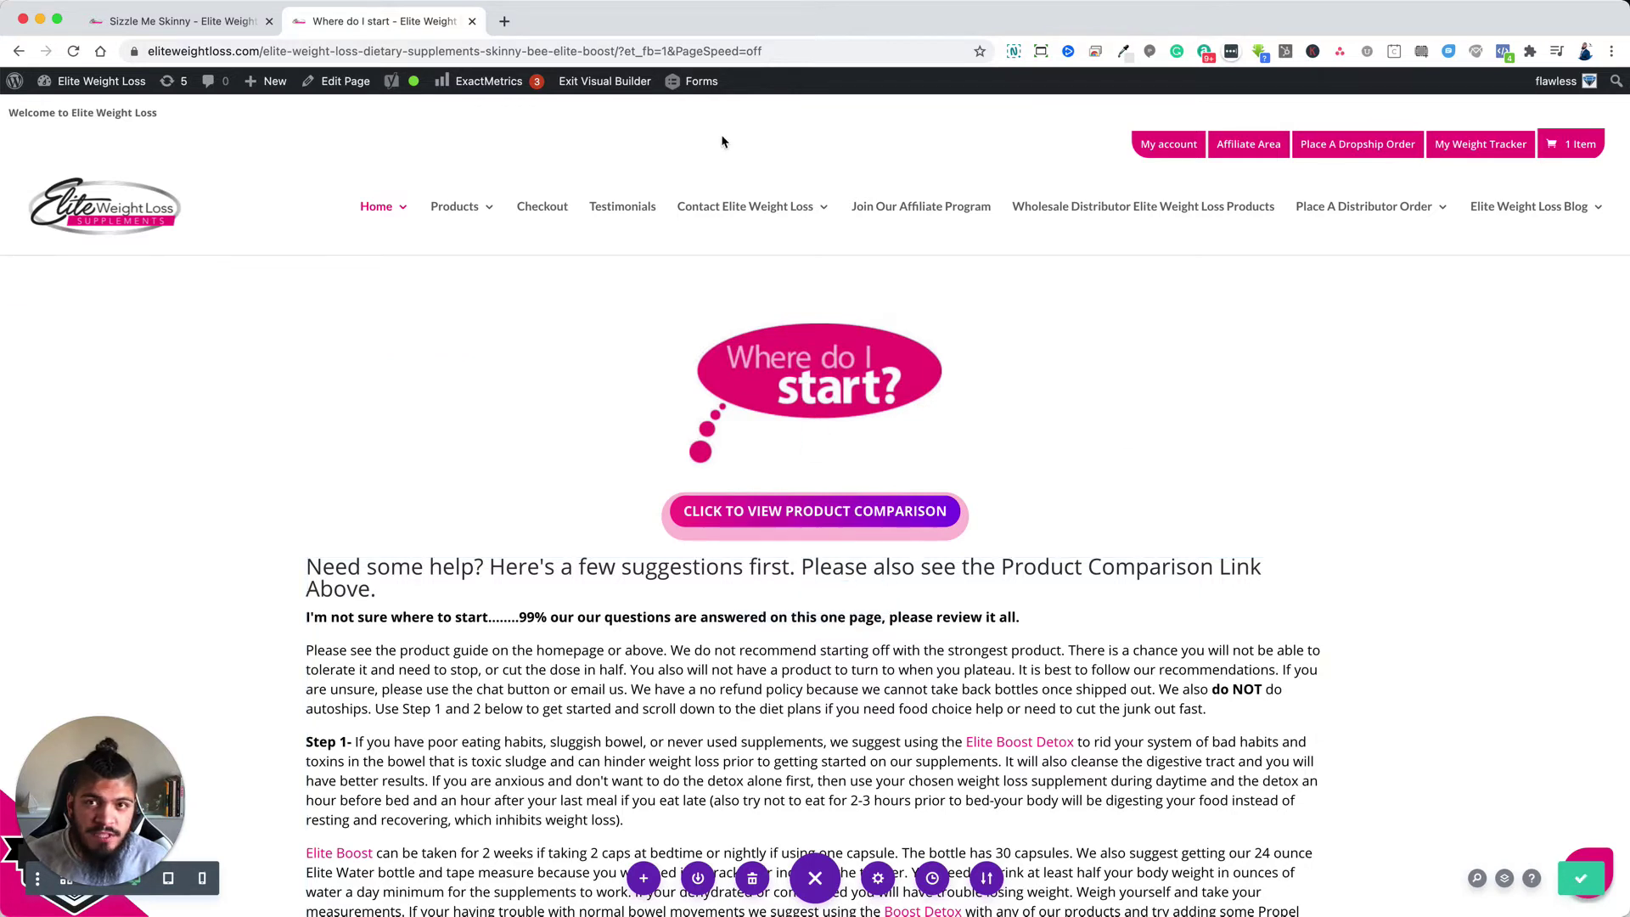
Exit the Visual Builder and scroll the live page to the comparison button.
left_click(603, 81)
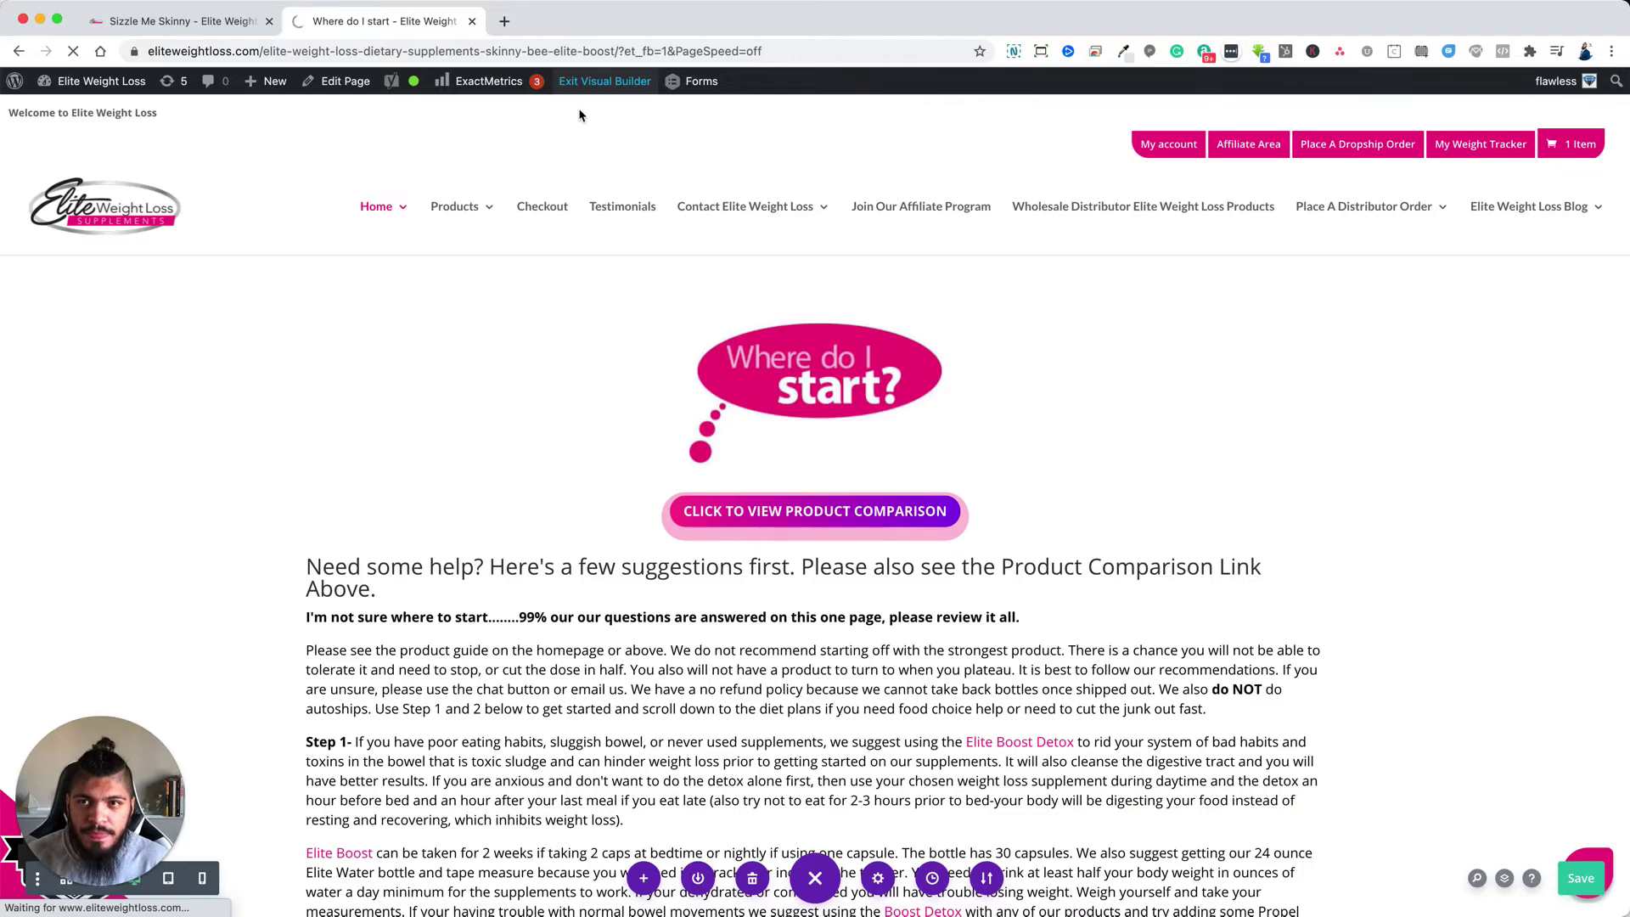
scroll(595, 435, "down", 3)
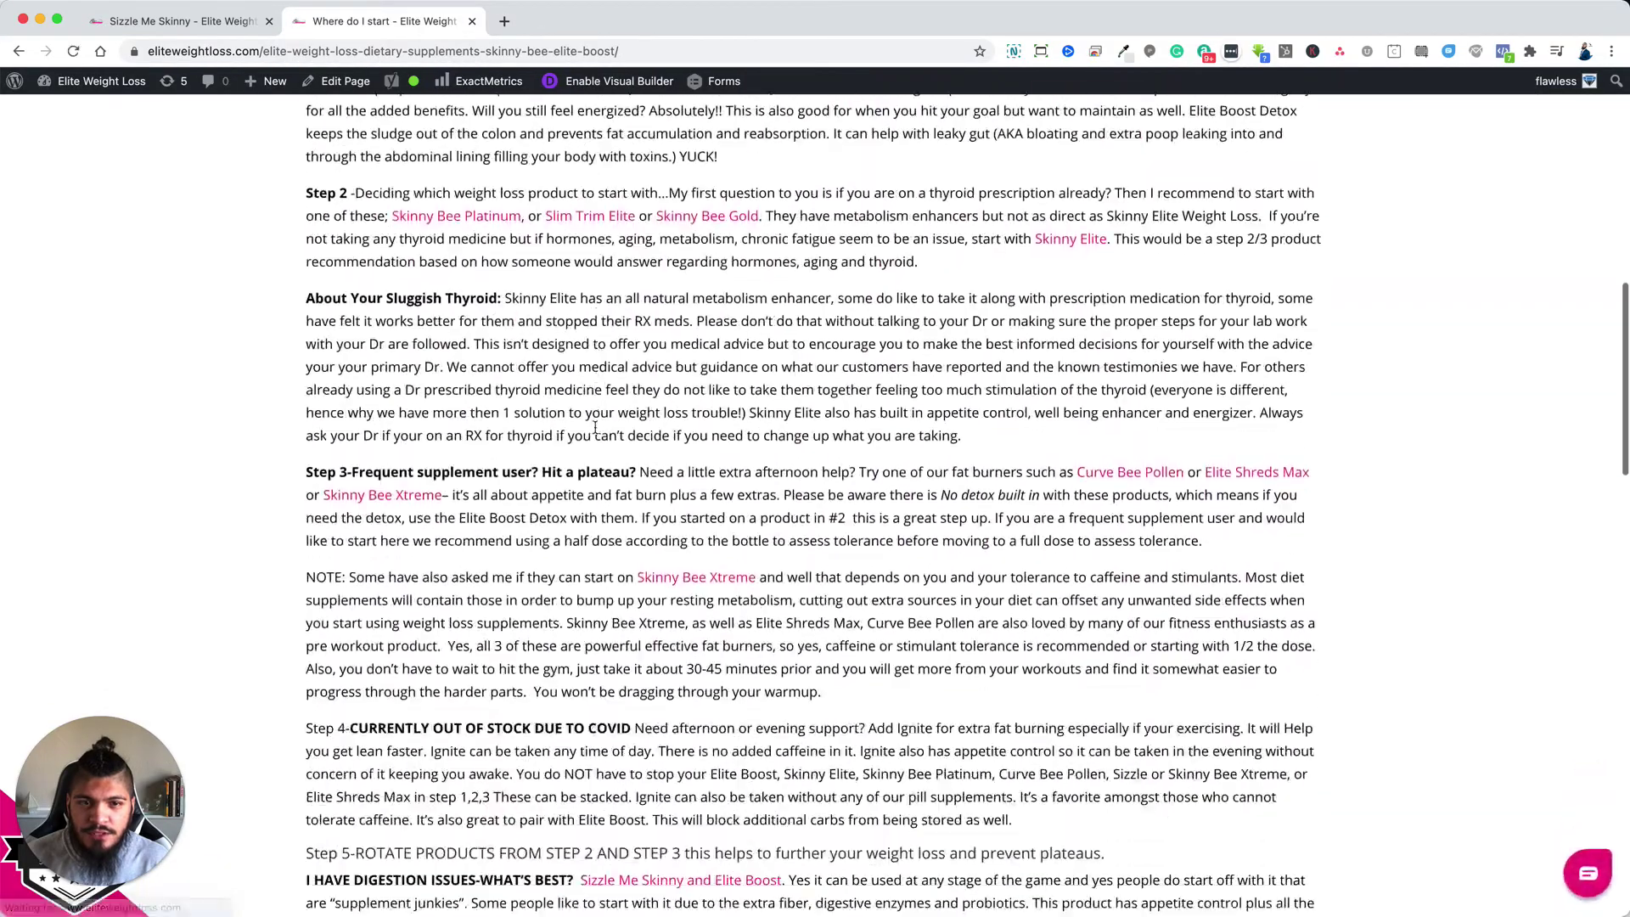
scroll(595, 429, "down", 20)
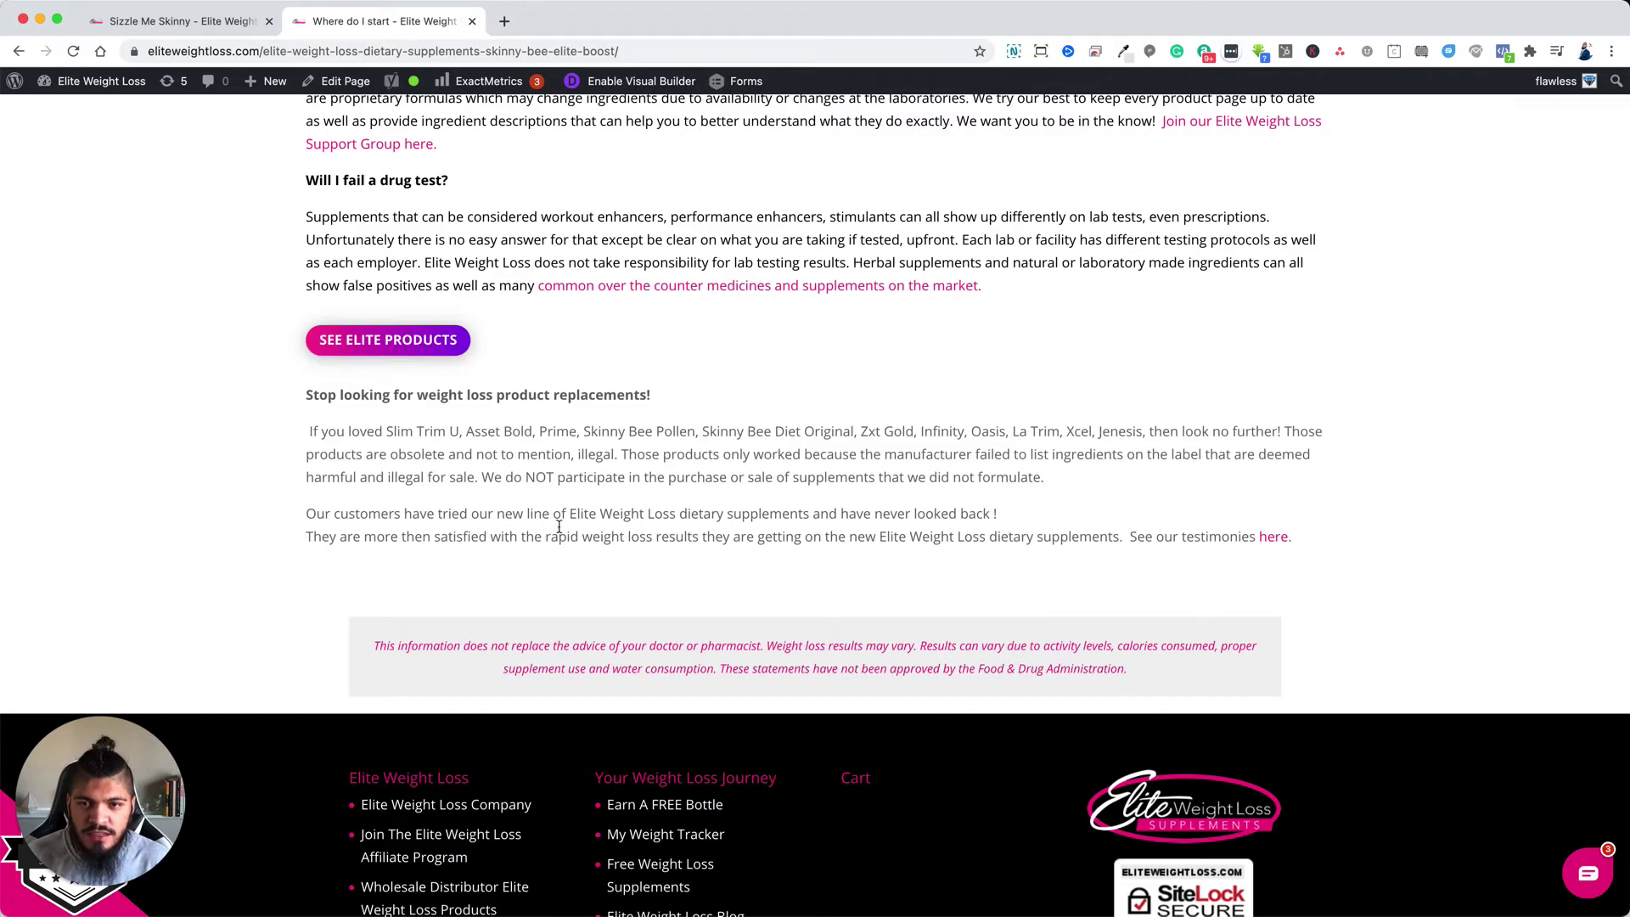
scroll(558, 528, "up", 20)
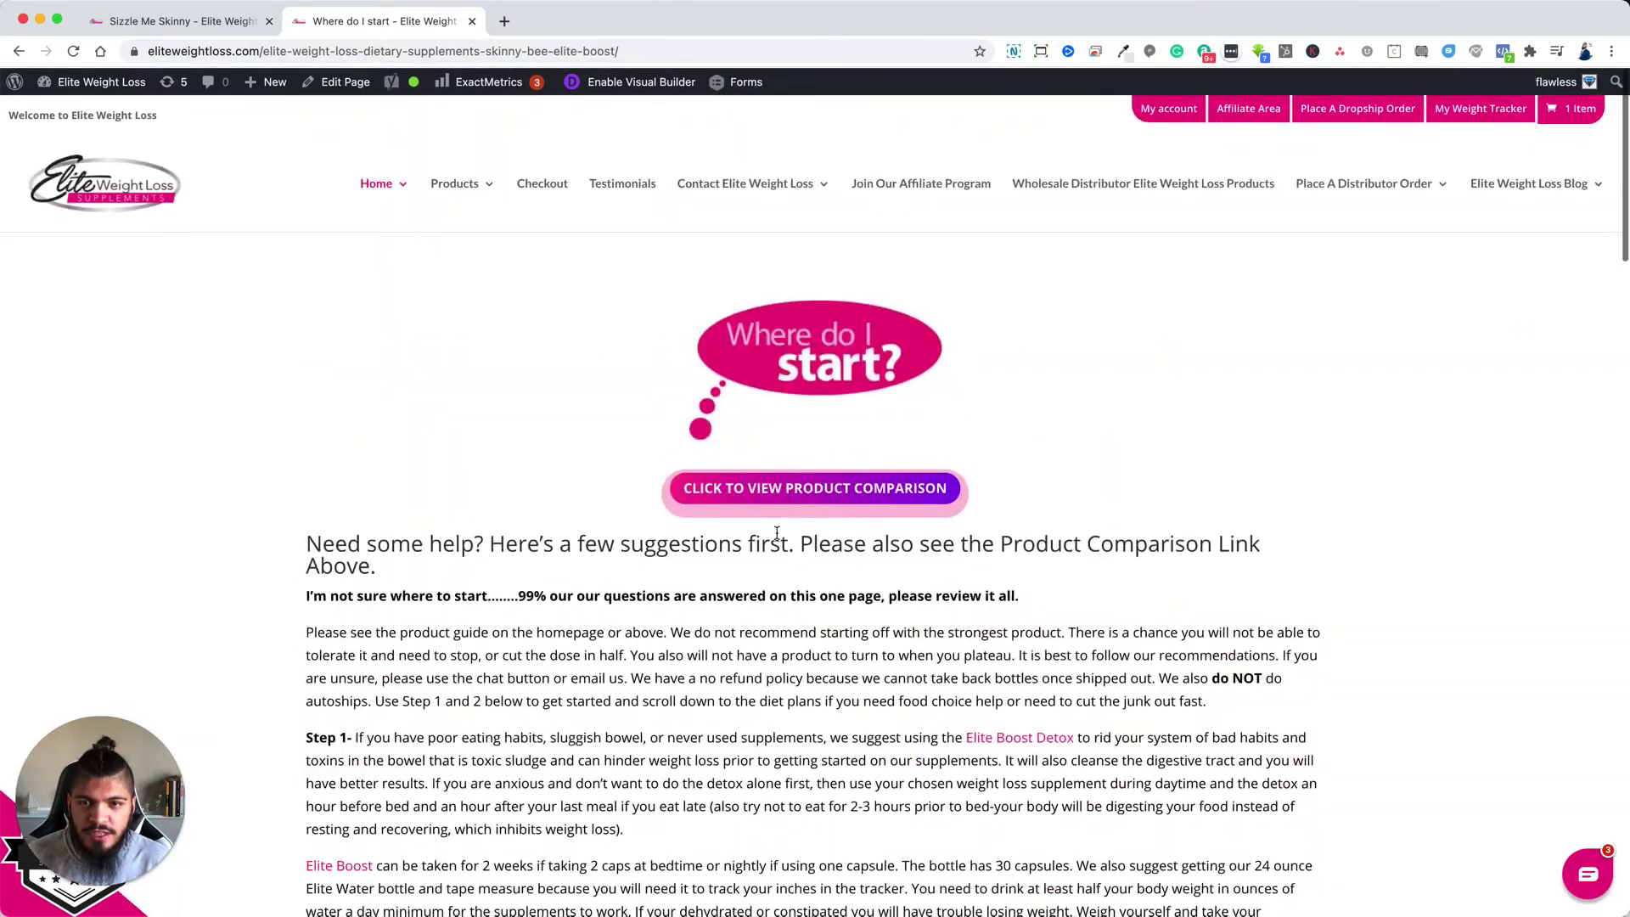
Test twice that the comparison button opens the chart popup, closing it each time.
left_click(819, 489)
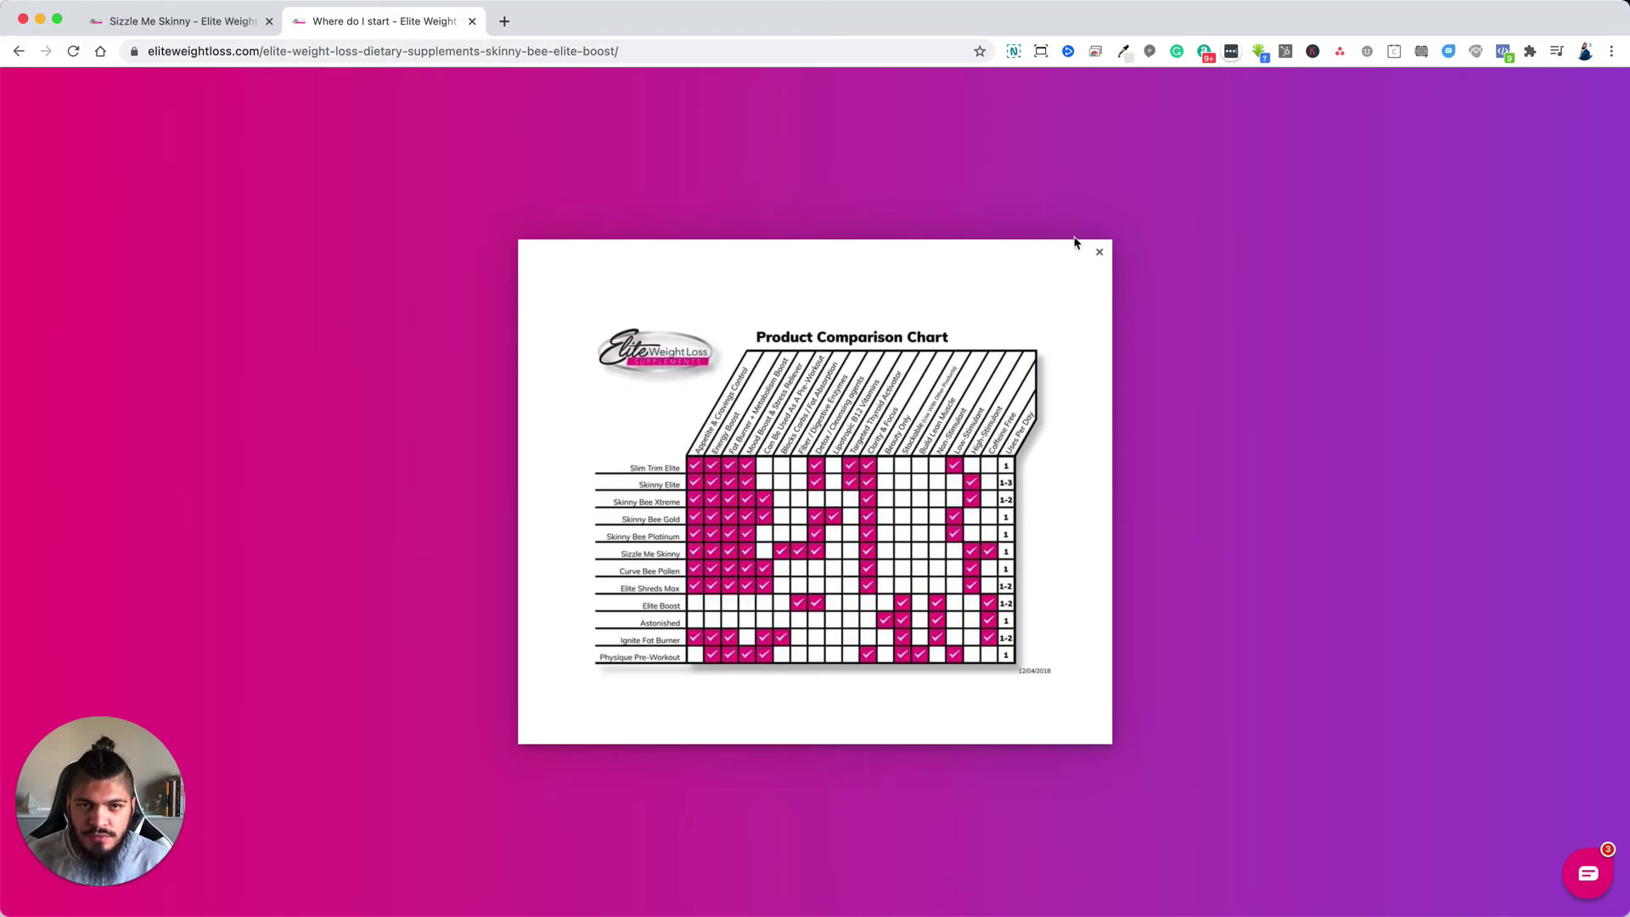
left_click(1099, 256)
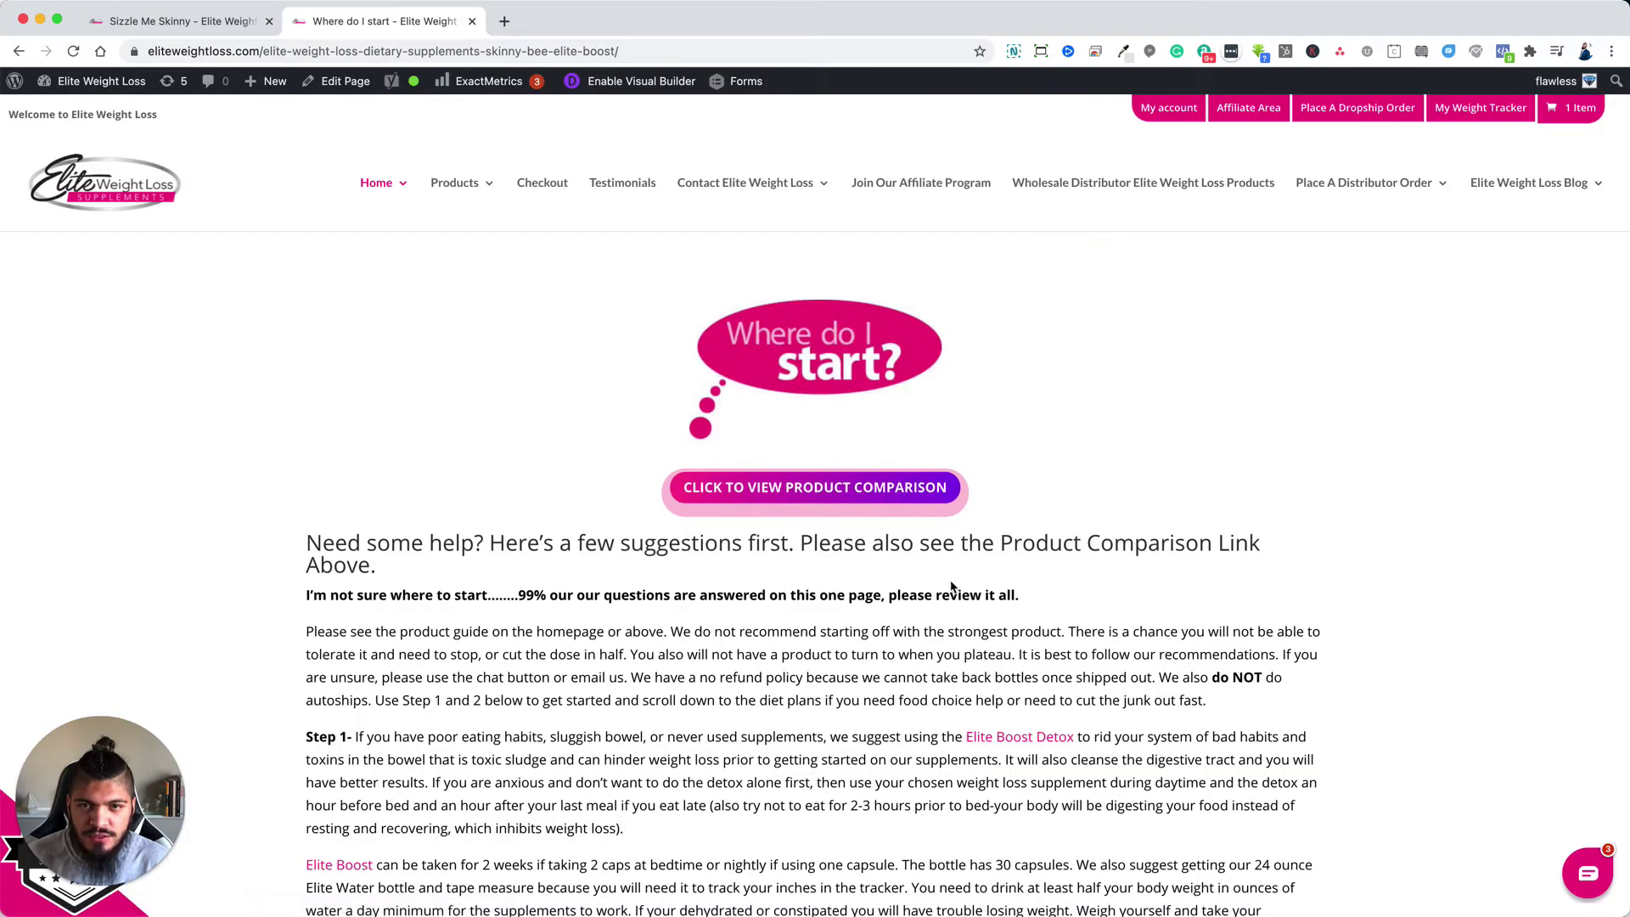
scroll(950, 589, "down", 5)
scroll(952, 586, "up", 4)
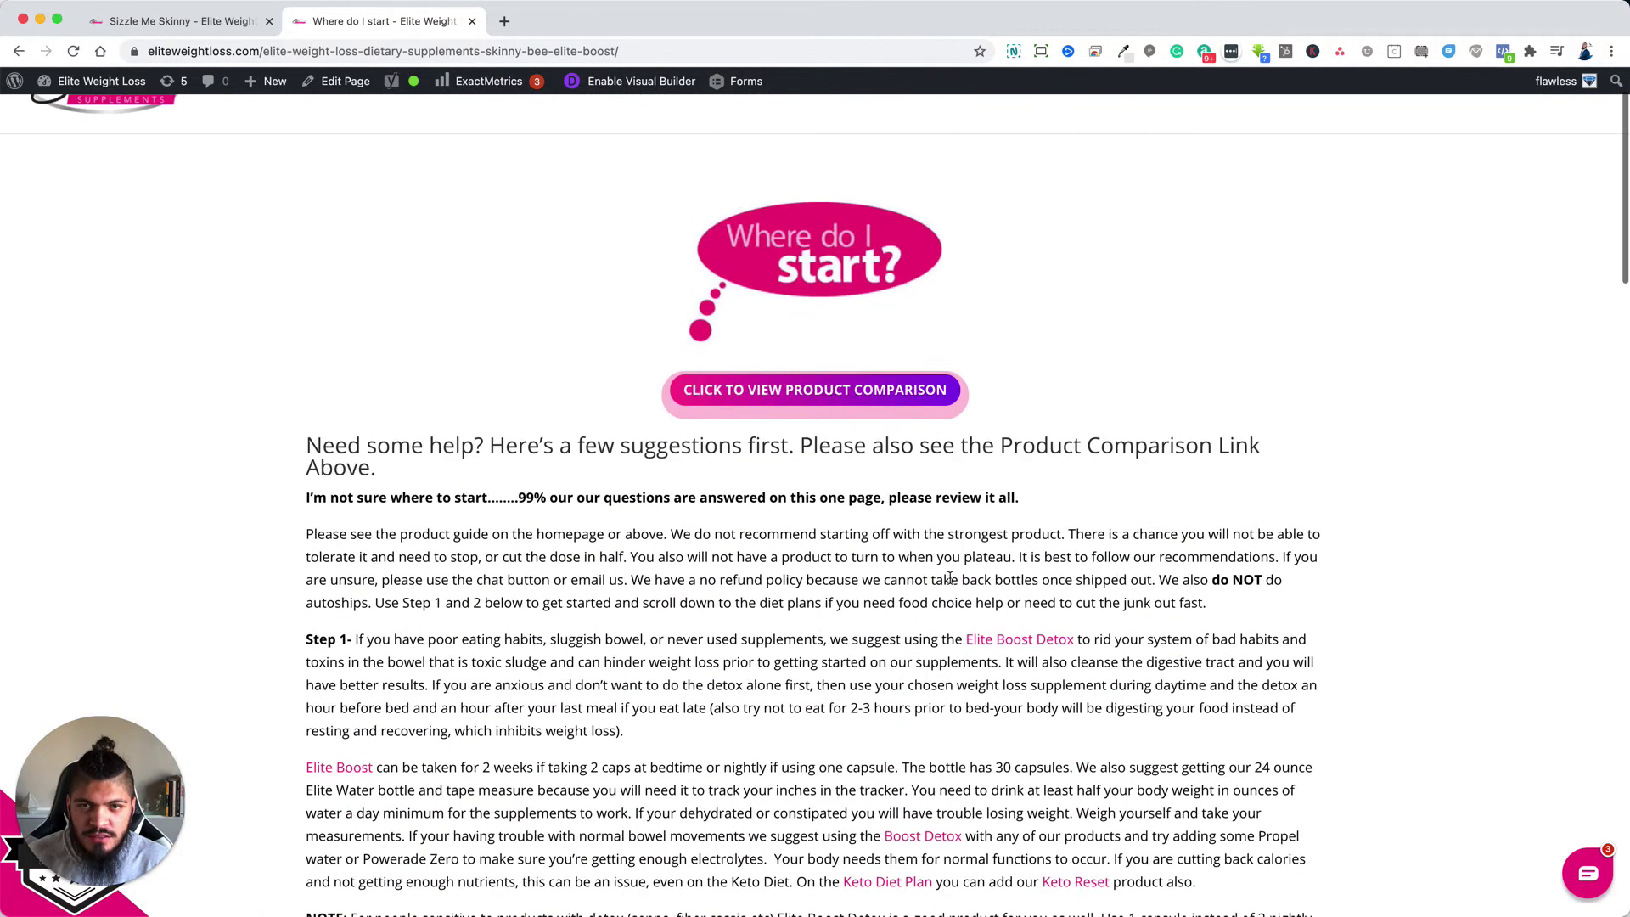
left_click(874, 409)
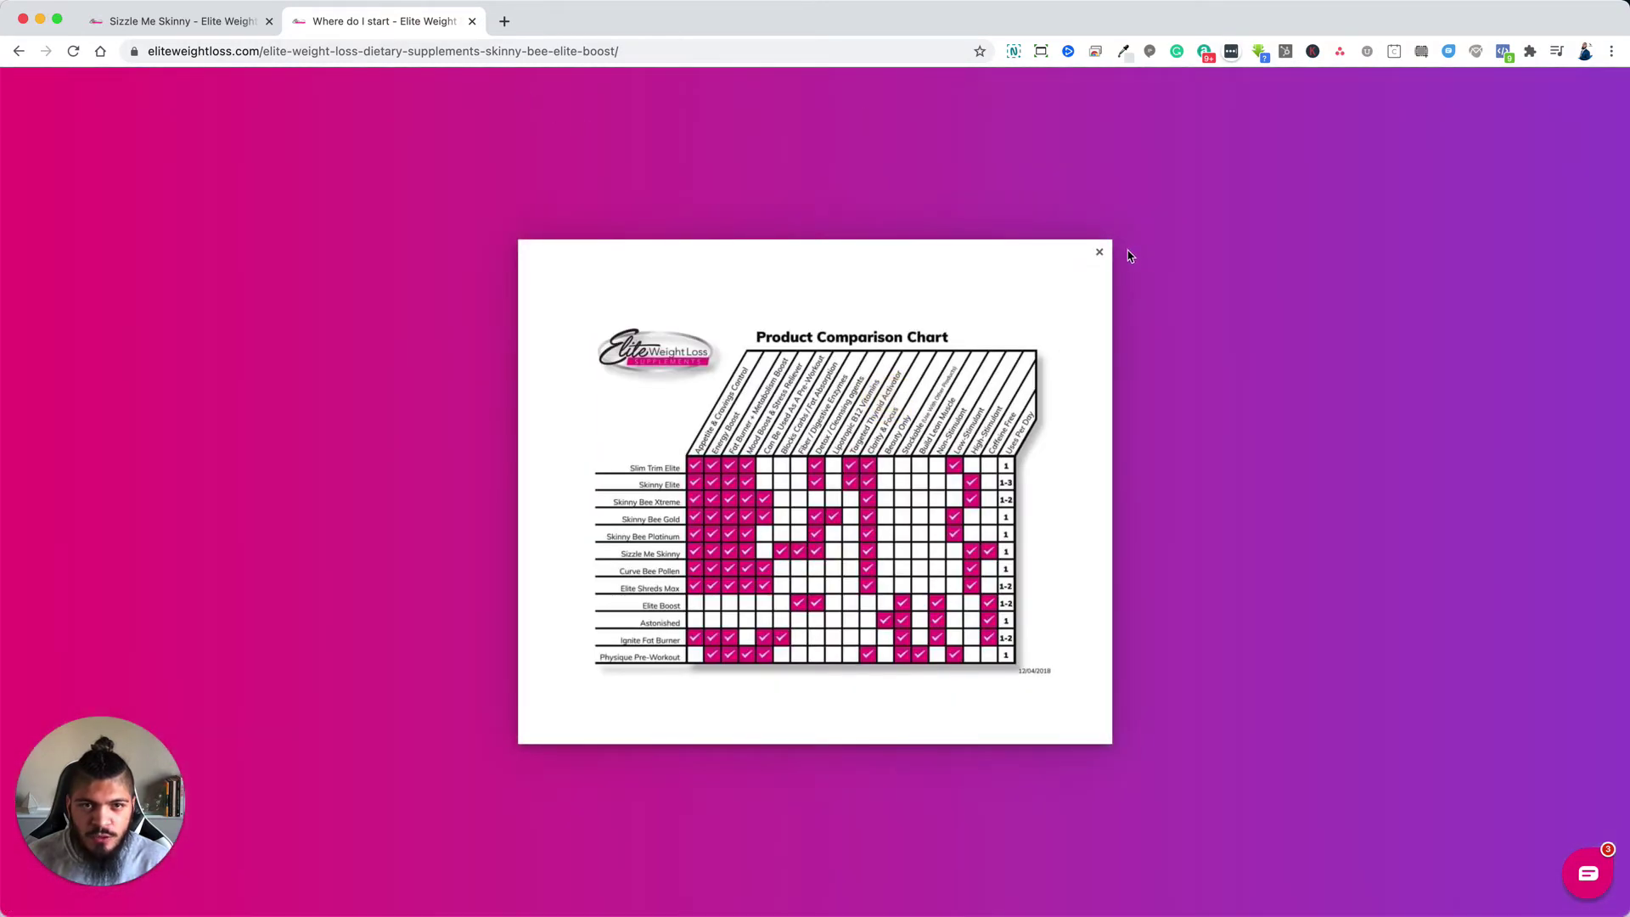
left_click(1099, 252)
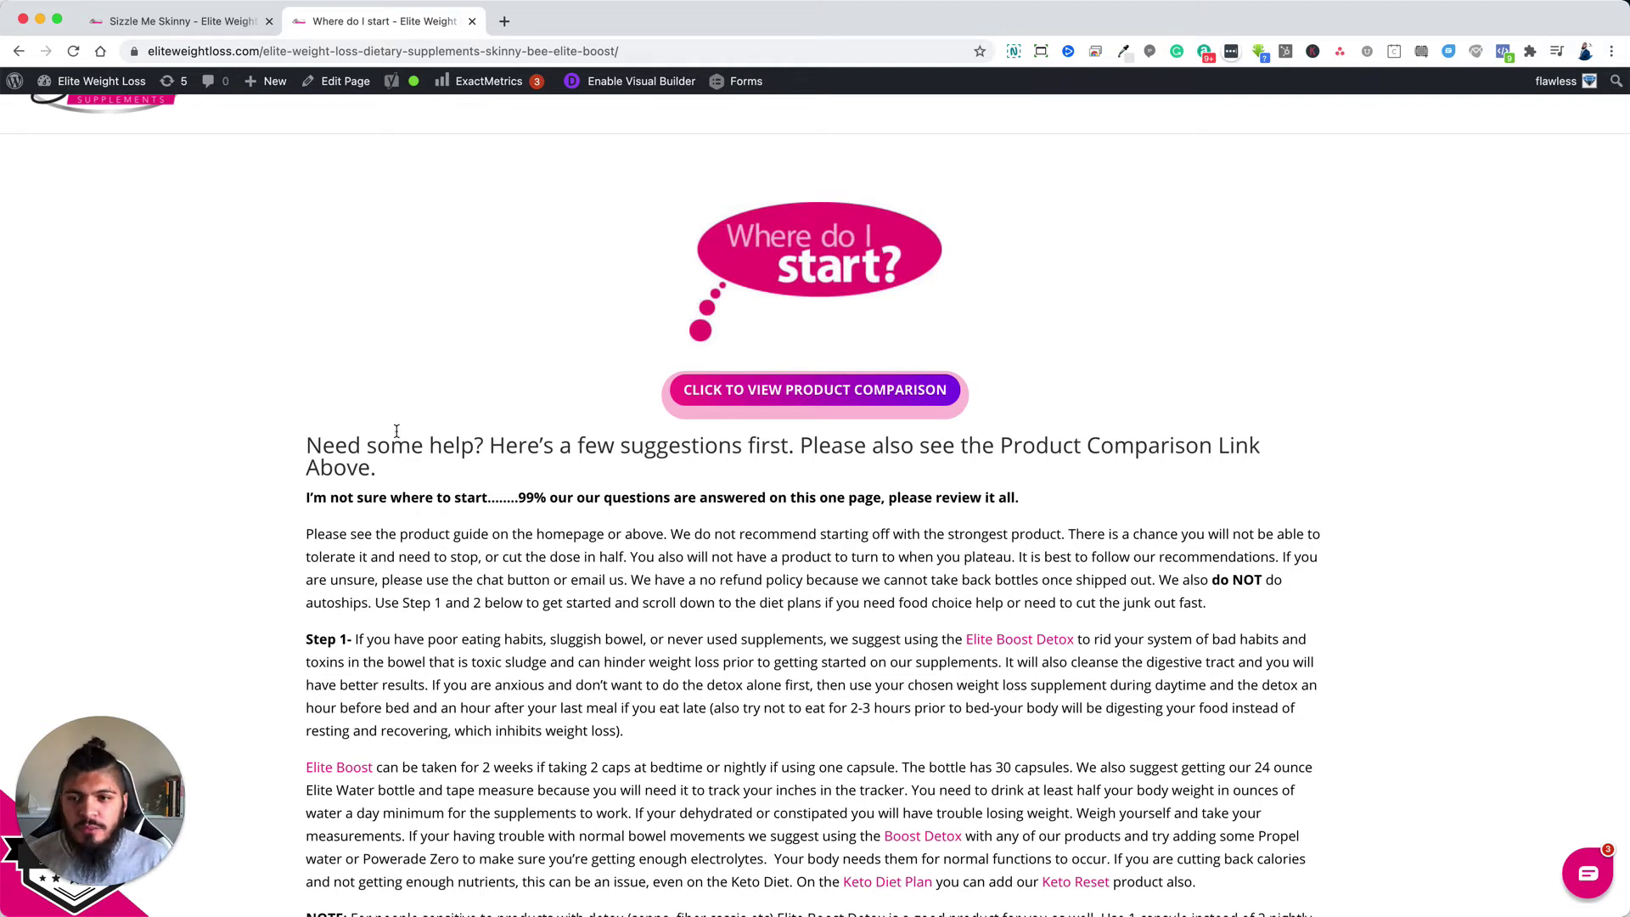
Switch to the Sizzle Me Skinny page and scroll to the #orderpop section's four bundle offers.
left_click(187, 24)
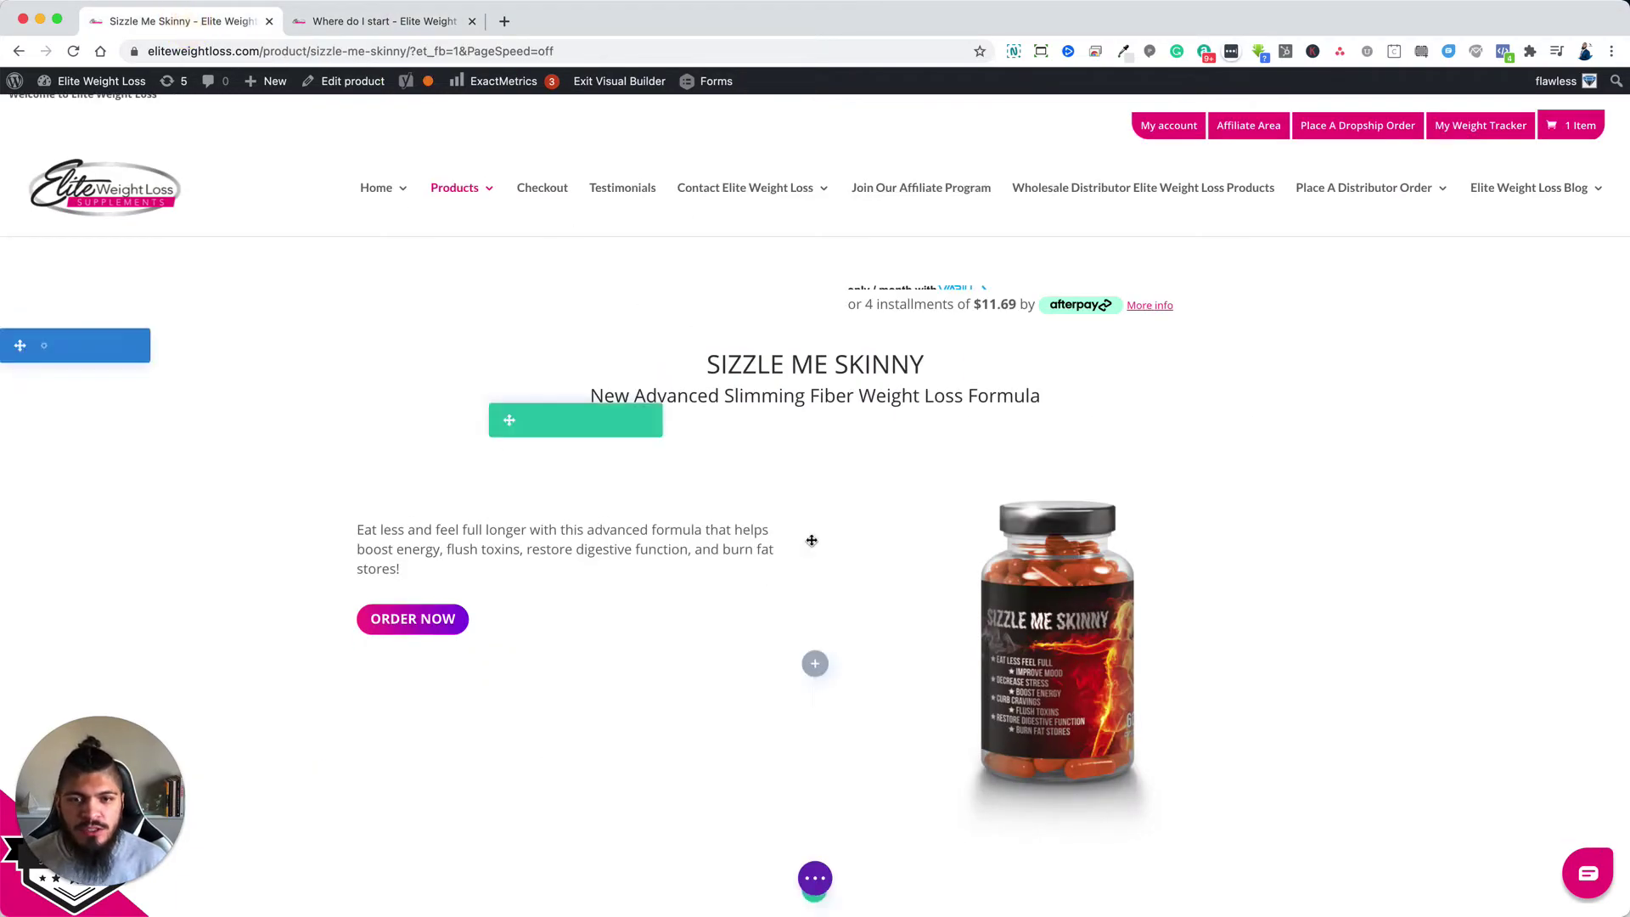
scroll(811, 540, "down", 10)
scroll(812, 540, "down", 20)
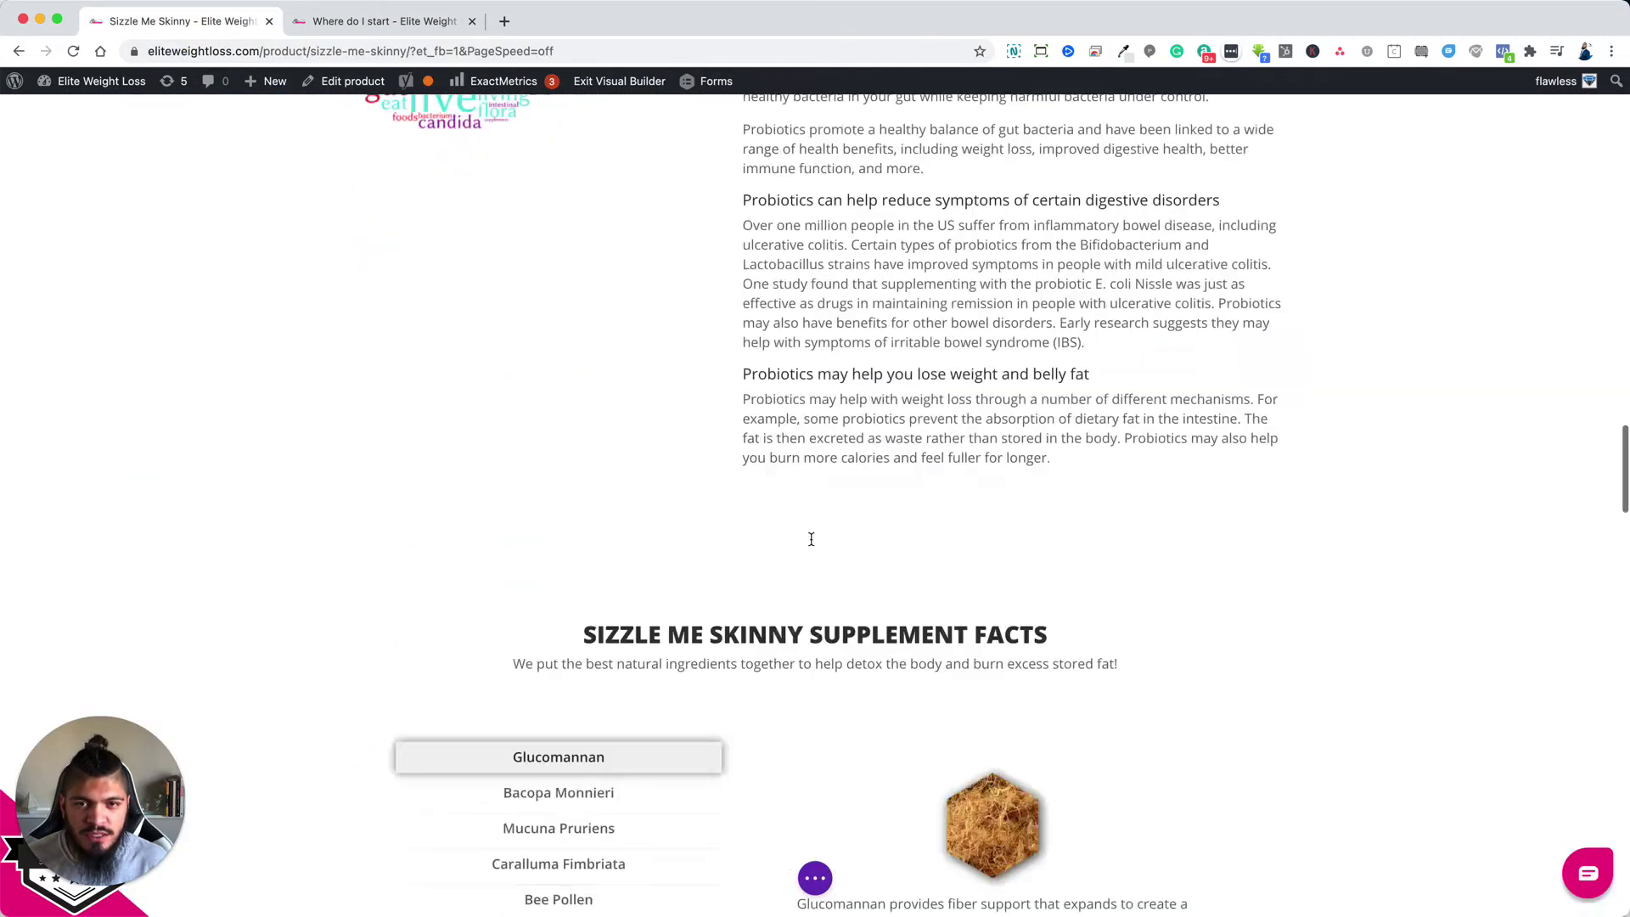
scroll(811, 535, "down", 15)
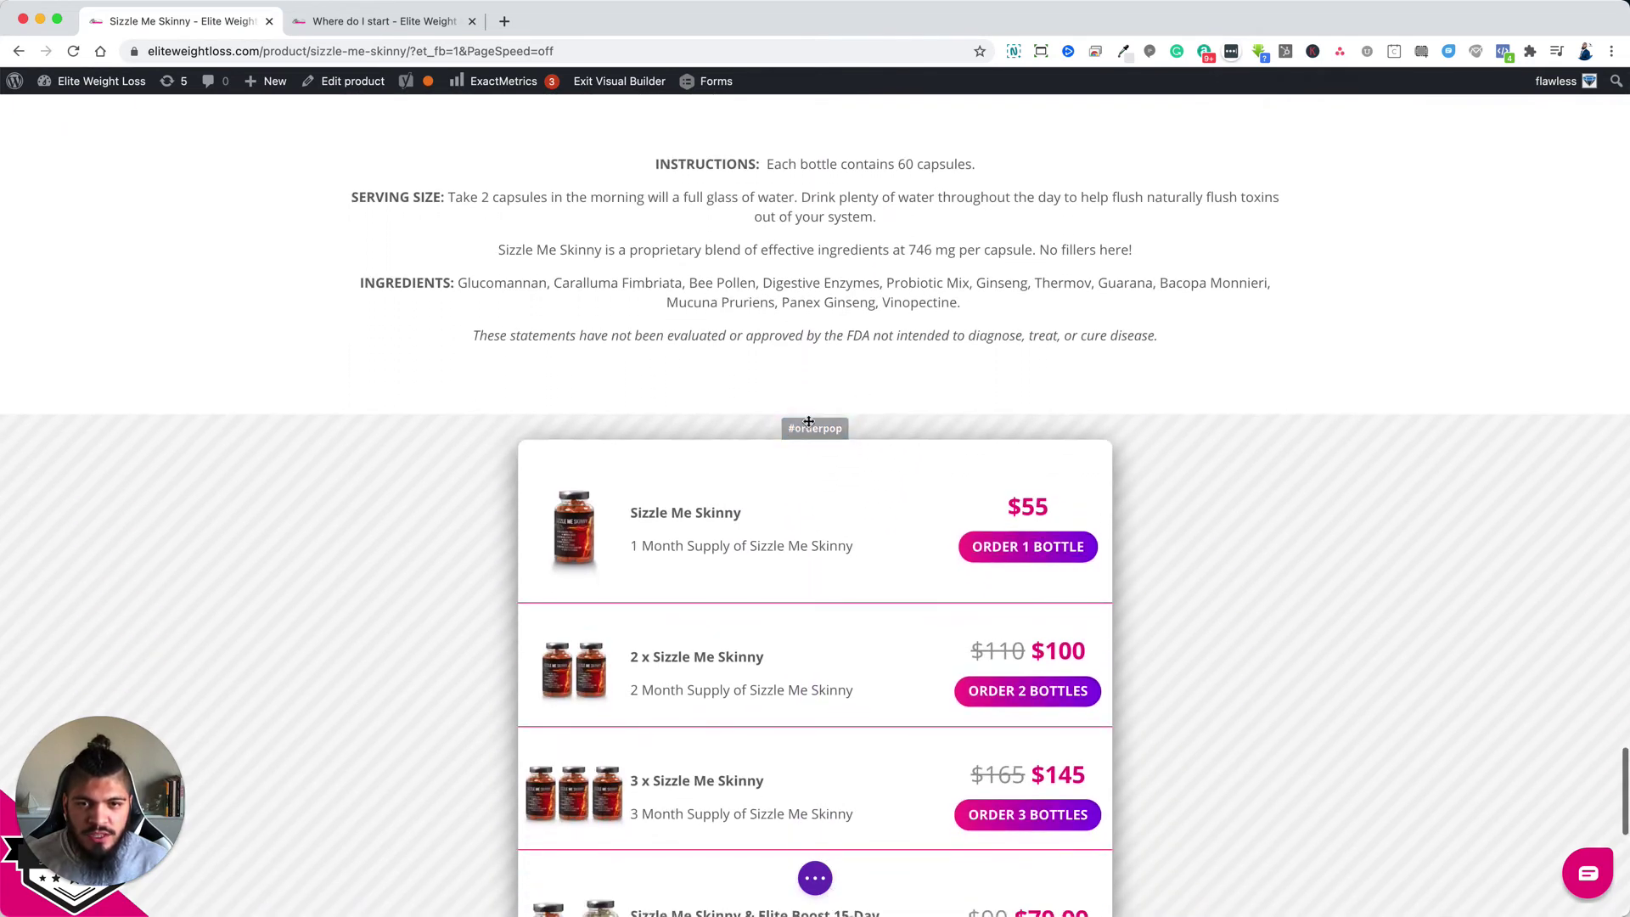
scroll(424, 416, "down", 3)
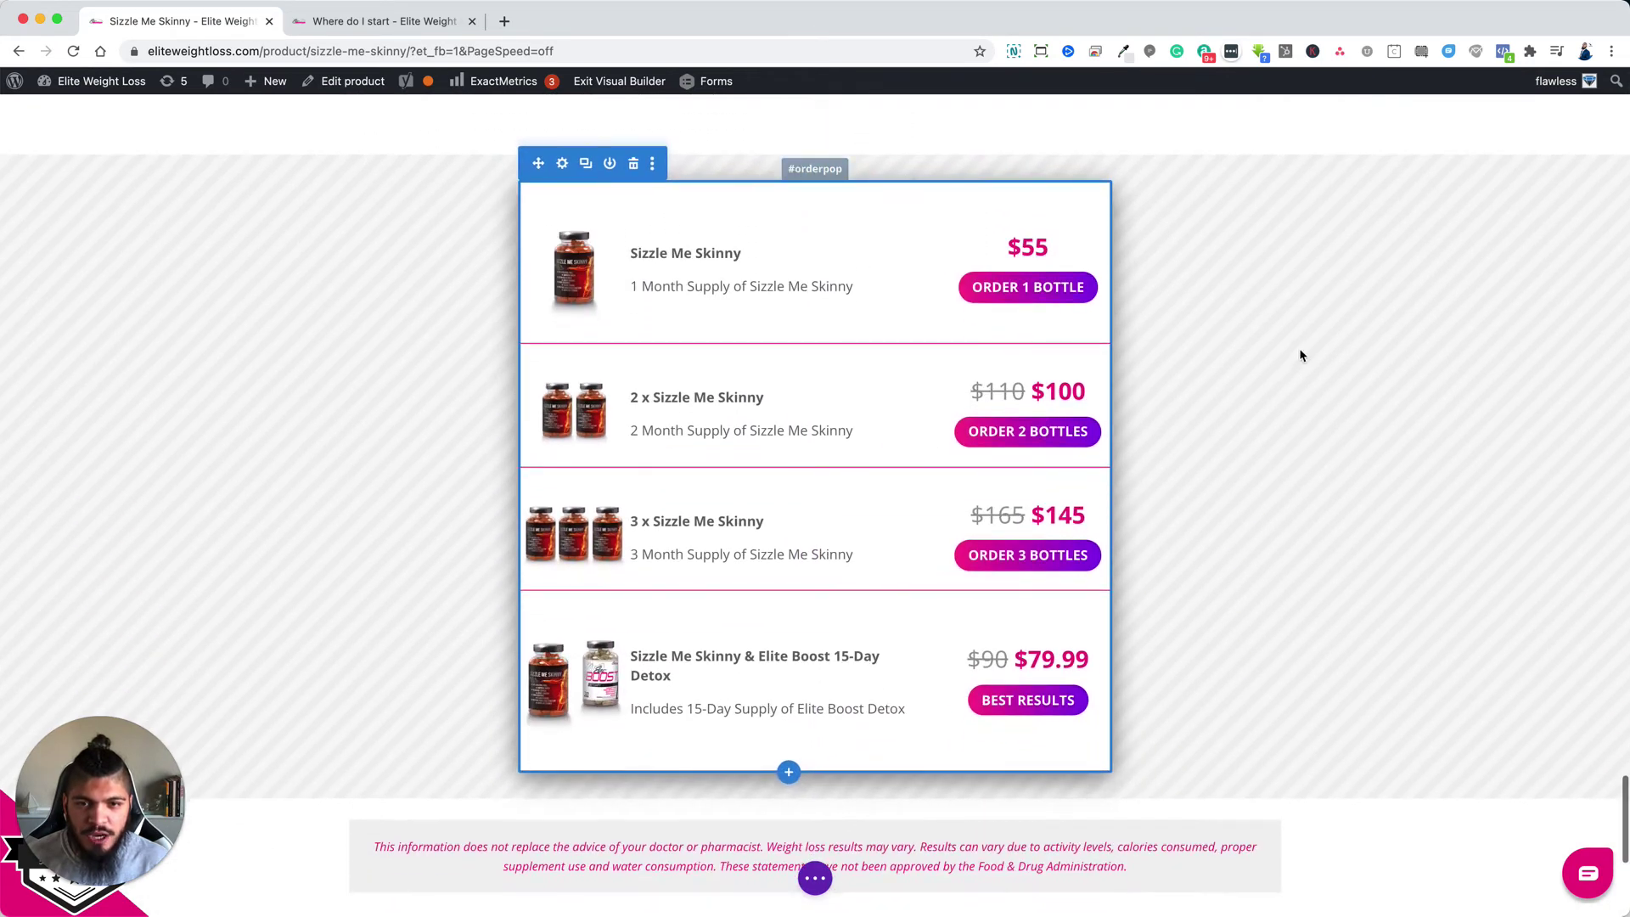
scroll(1070, 424, "up", 4)
scroll(1111, 433, "up", 4)
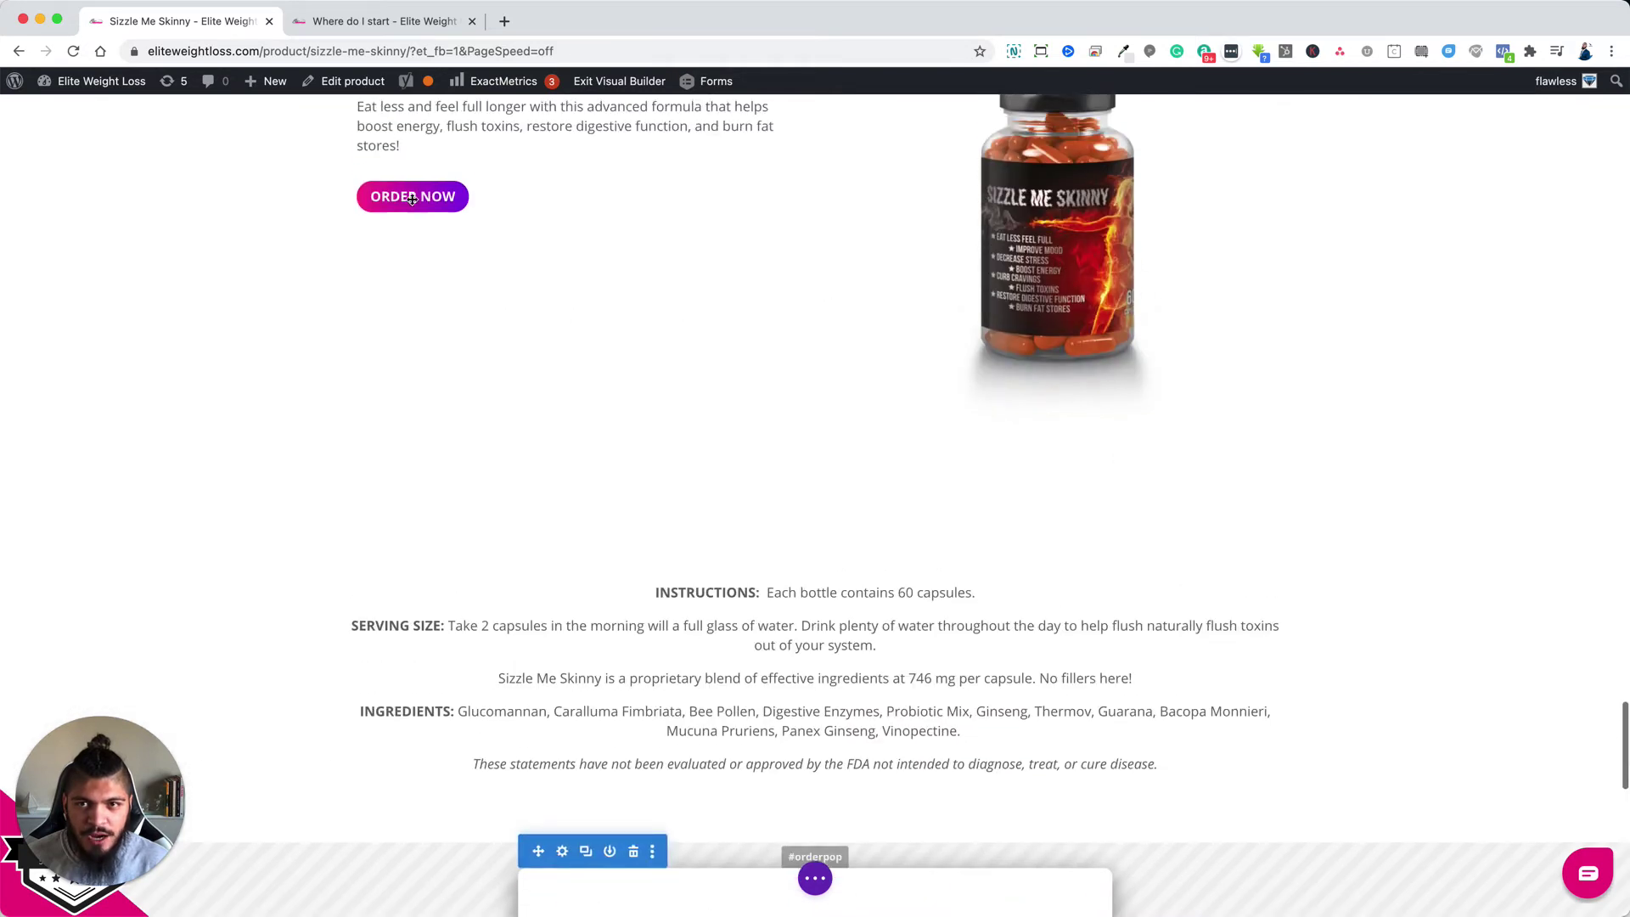
scroll(843, 476, "down", 1)
scroll(843, 476, "down", 8)
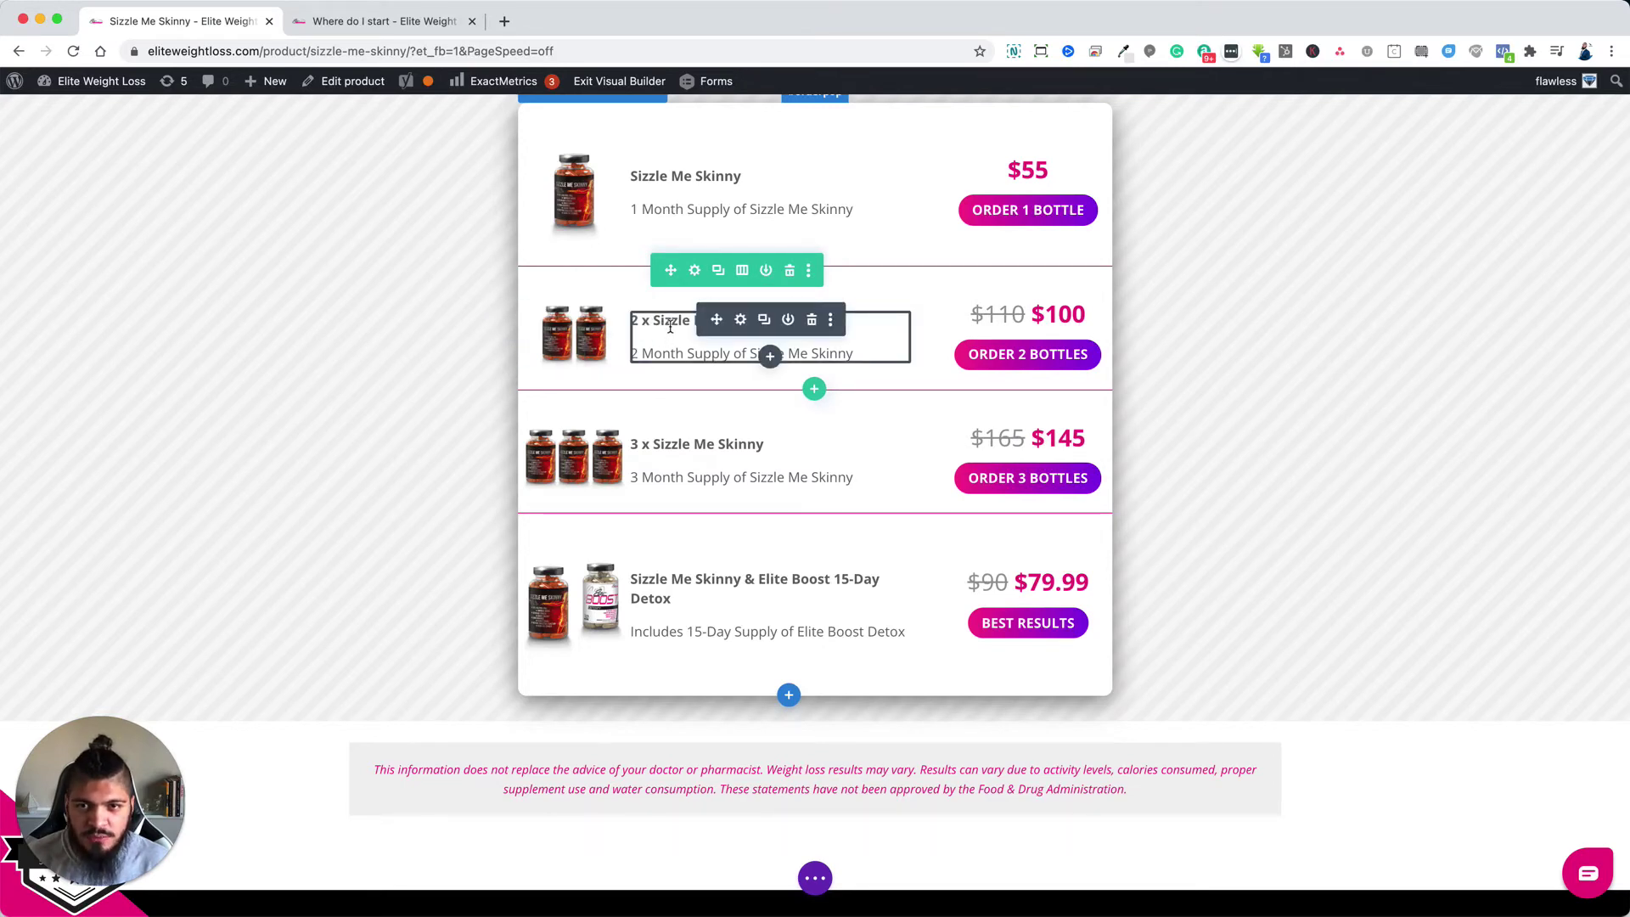
left_click(741, 322)
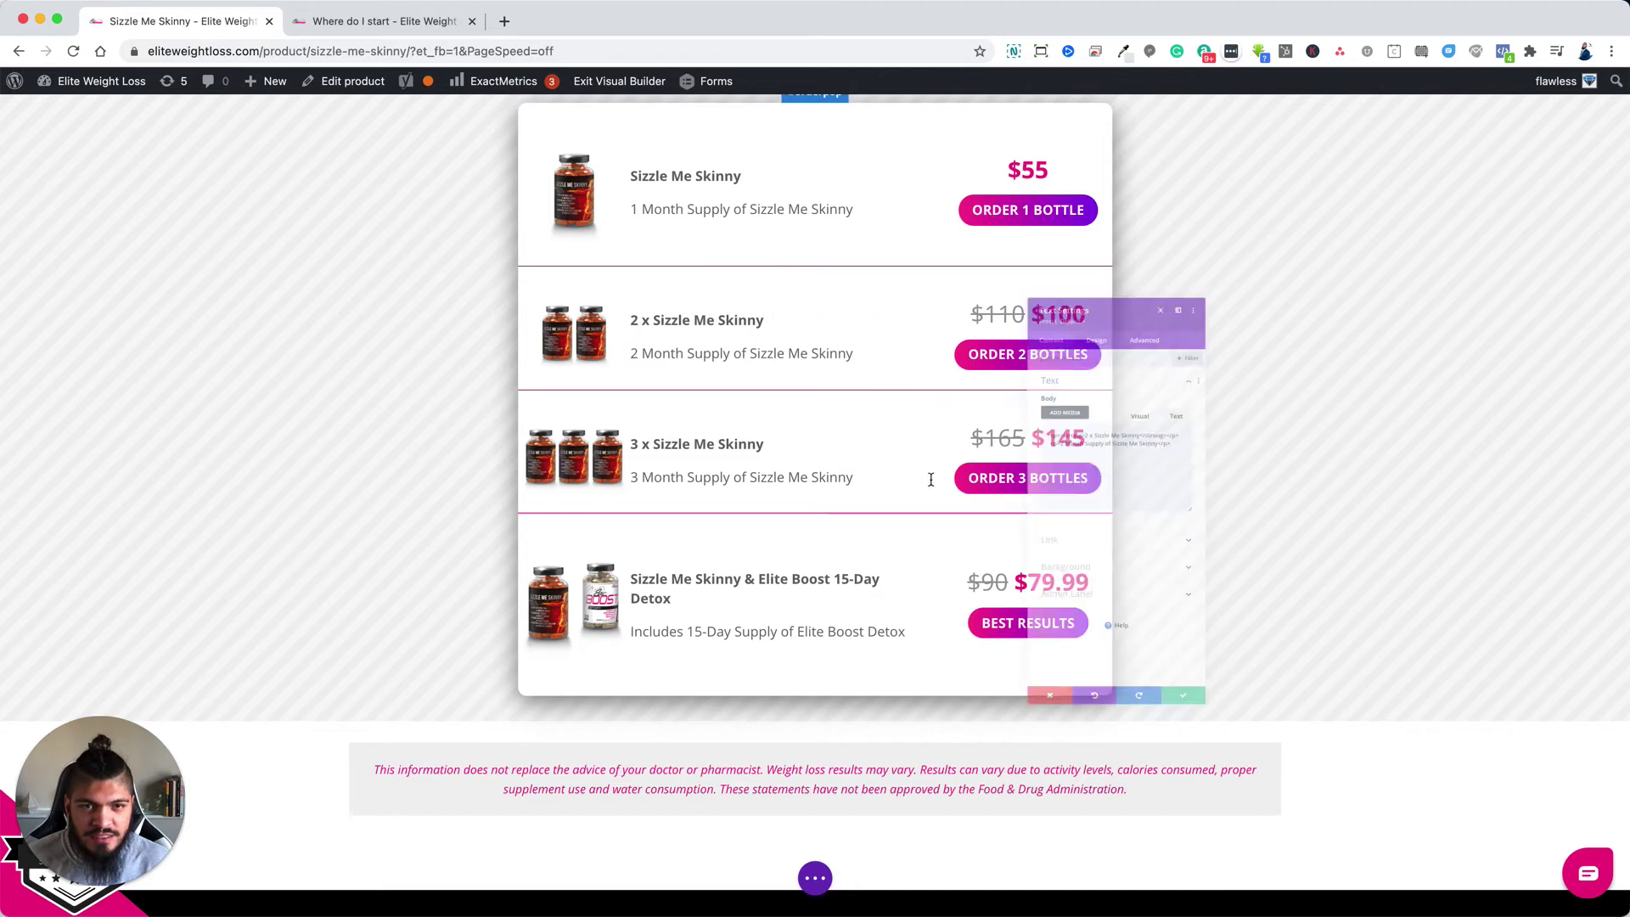
left_click_drag(992, 376, 1167, 376)
left_click(1061, 385)
left_click_drag(1056, 376, 1169, 376)
left_click(1118, 404)
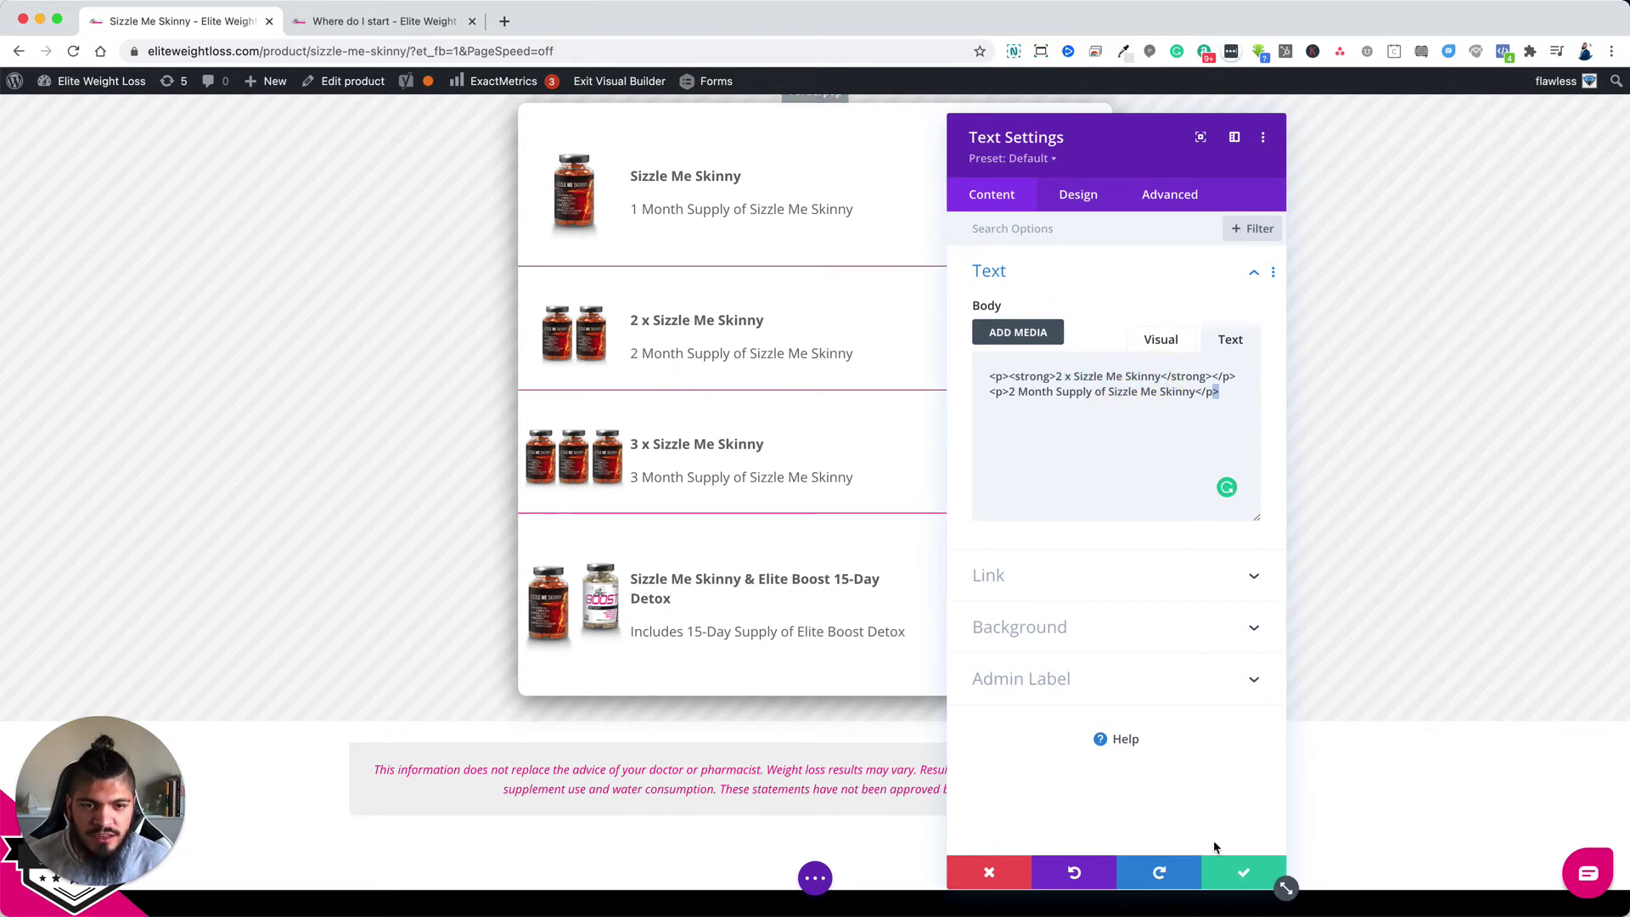
left_click(1241, 872)
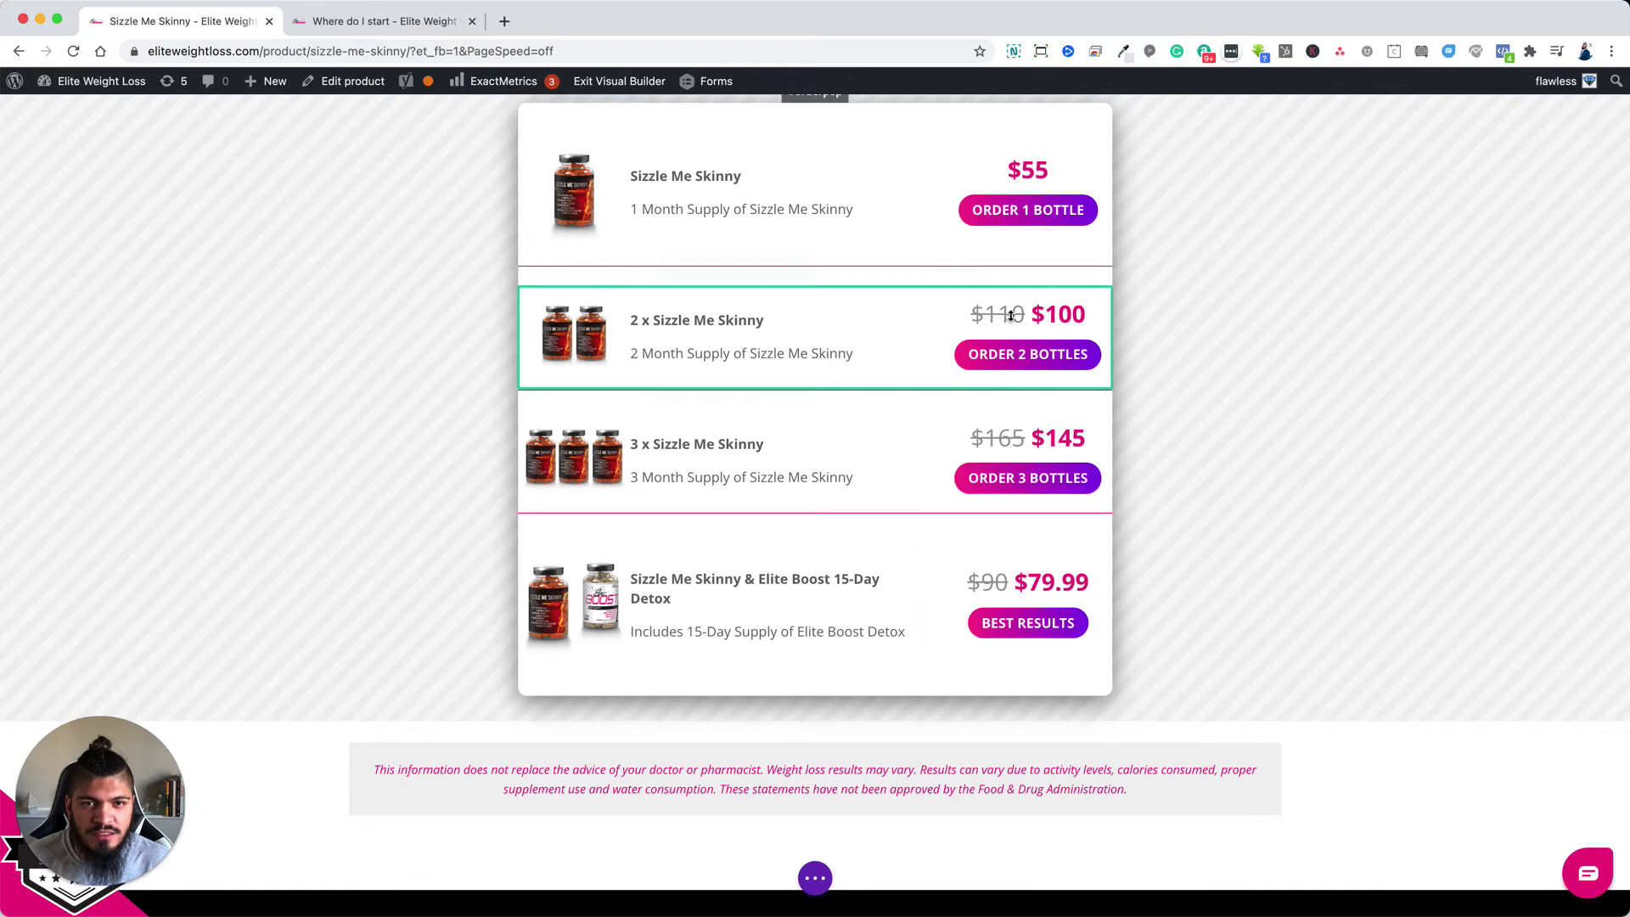
mouse_move(1002, 315)
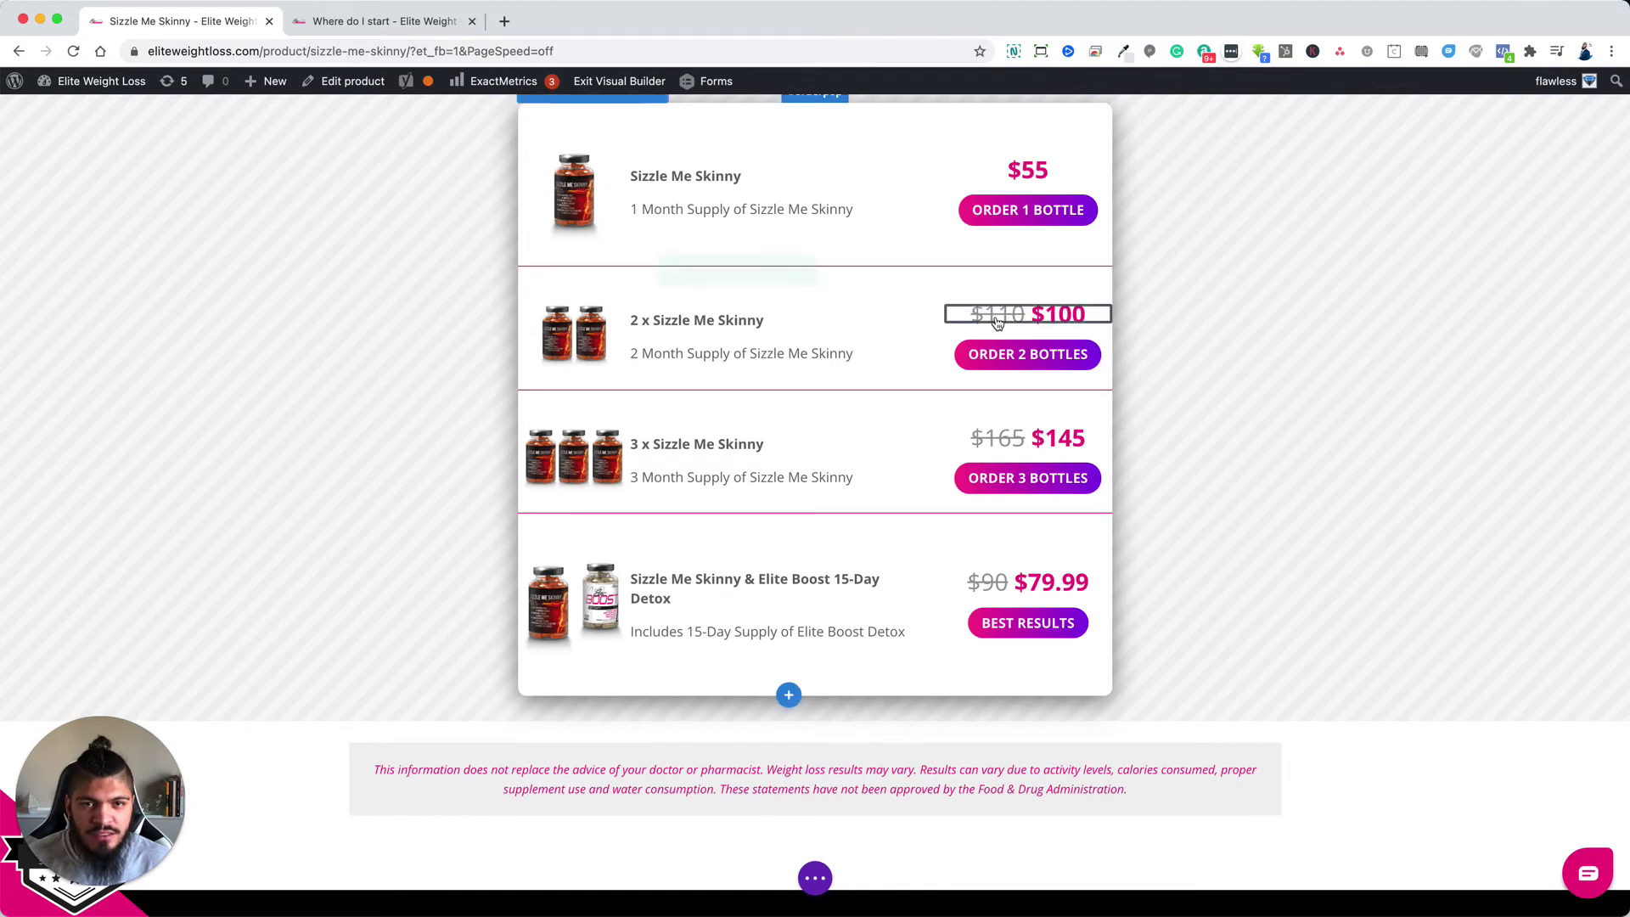
left_click(998, 314)
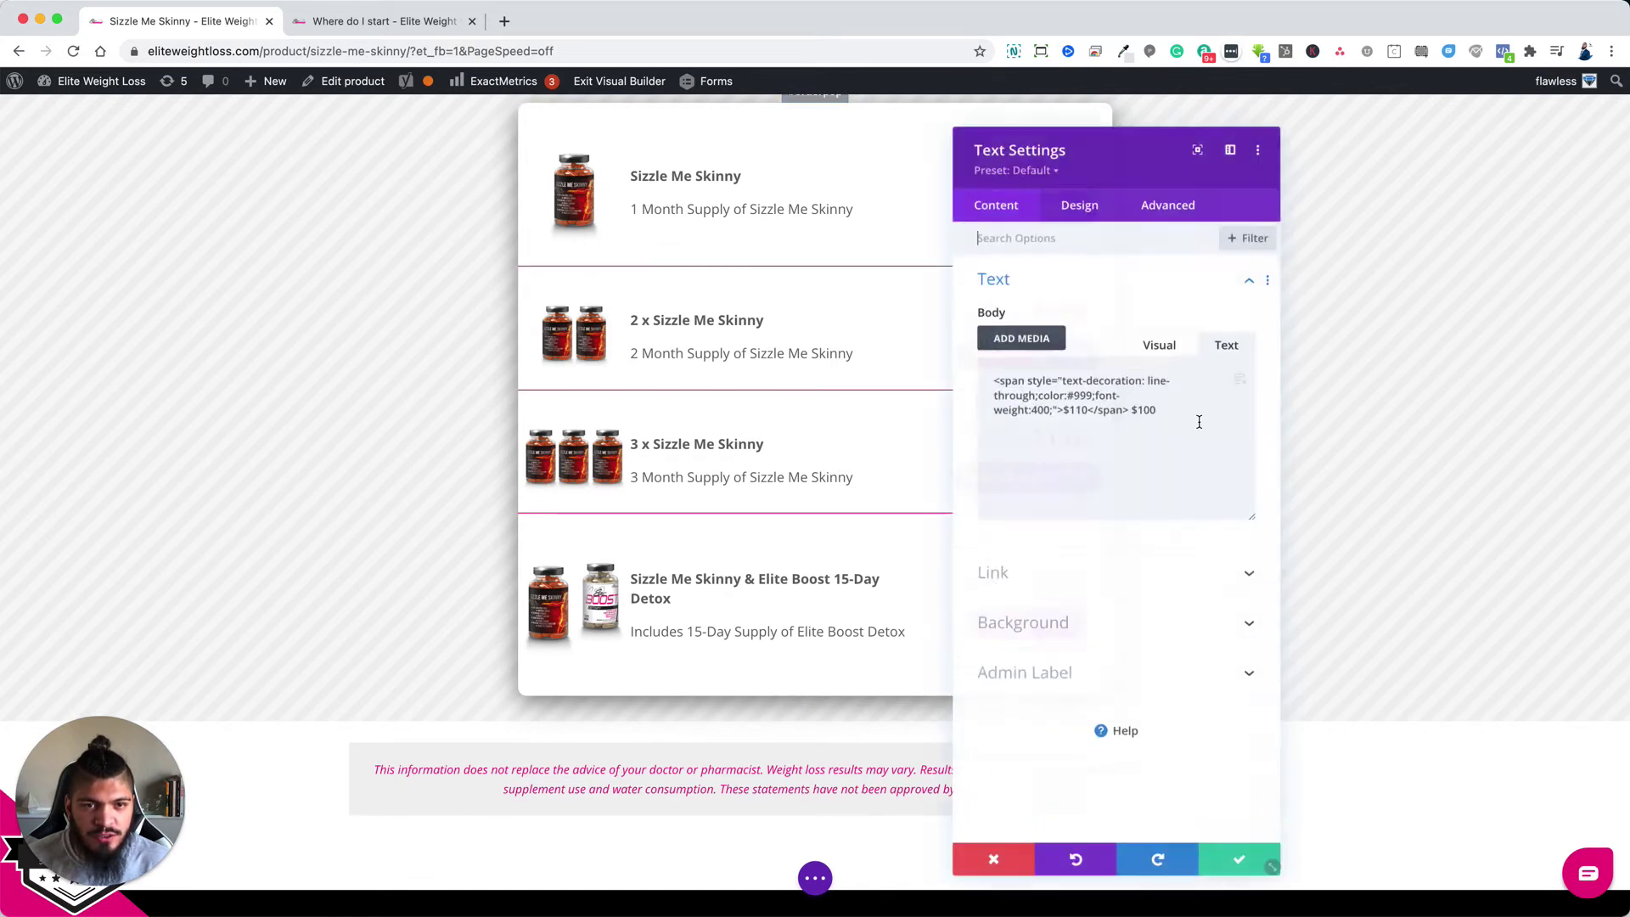
left_click_drag(995, 375, 1151, 405)
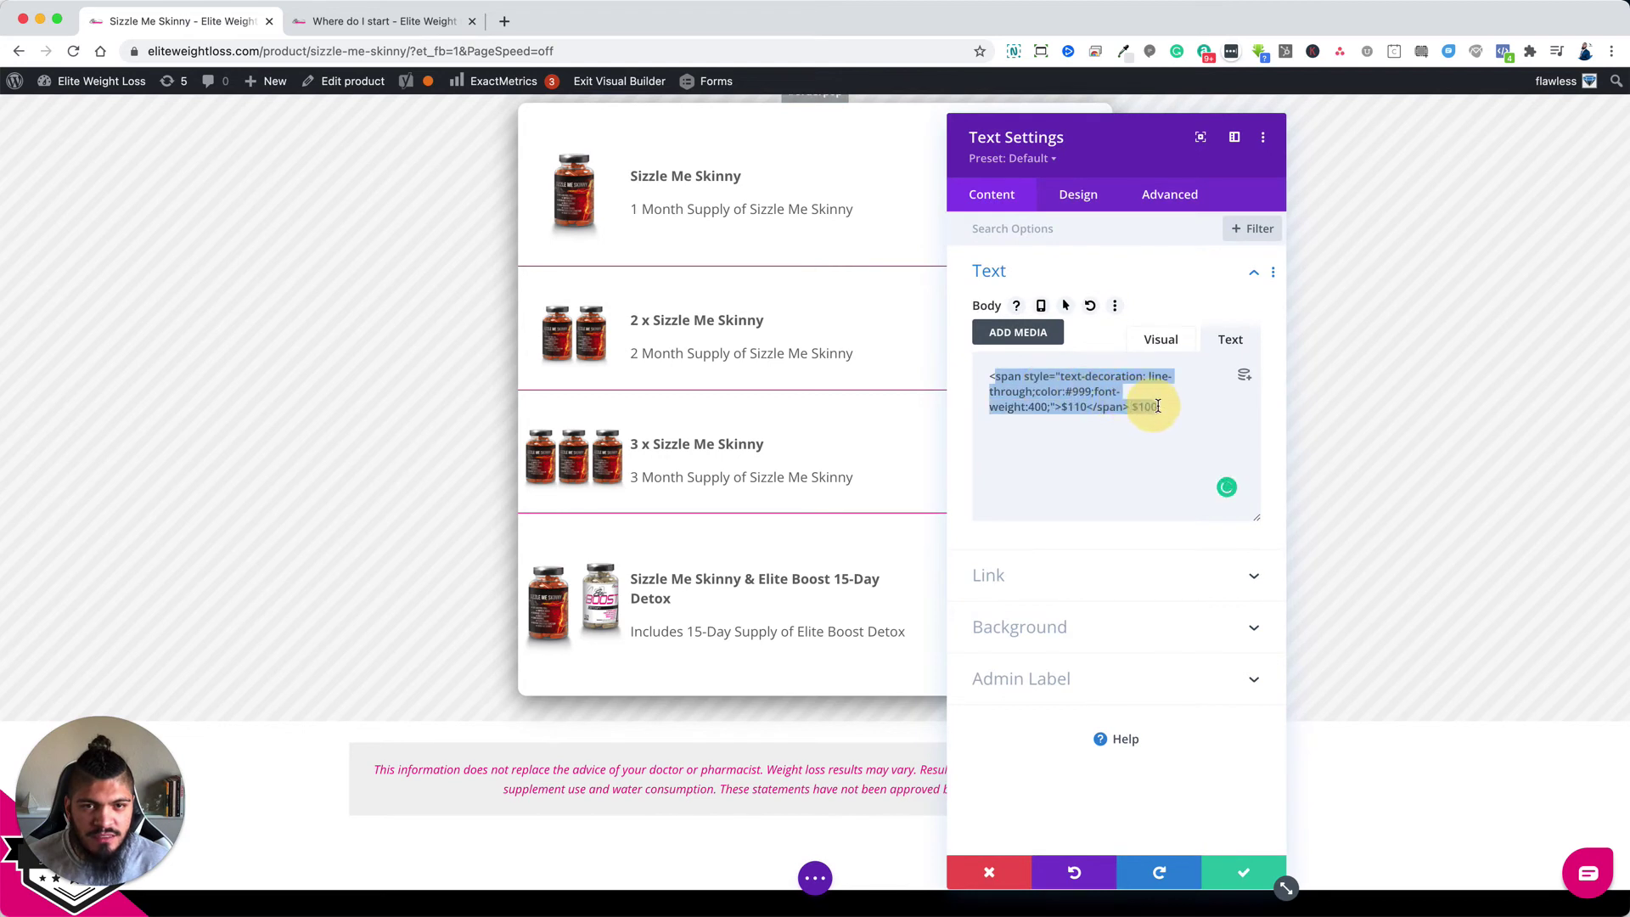
left_click(1142, 400)
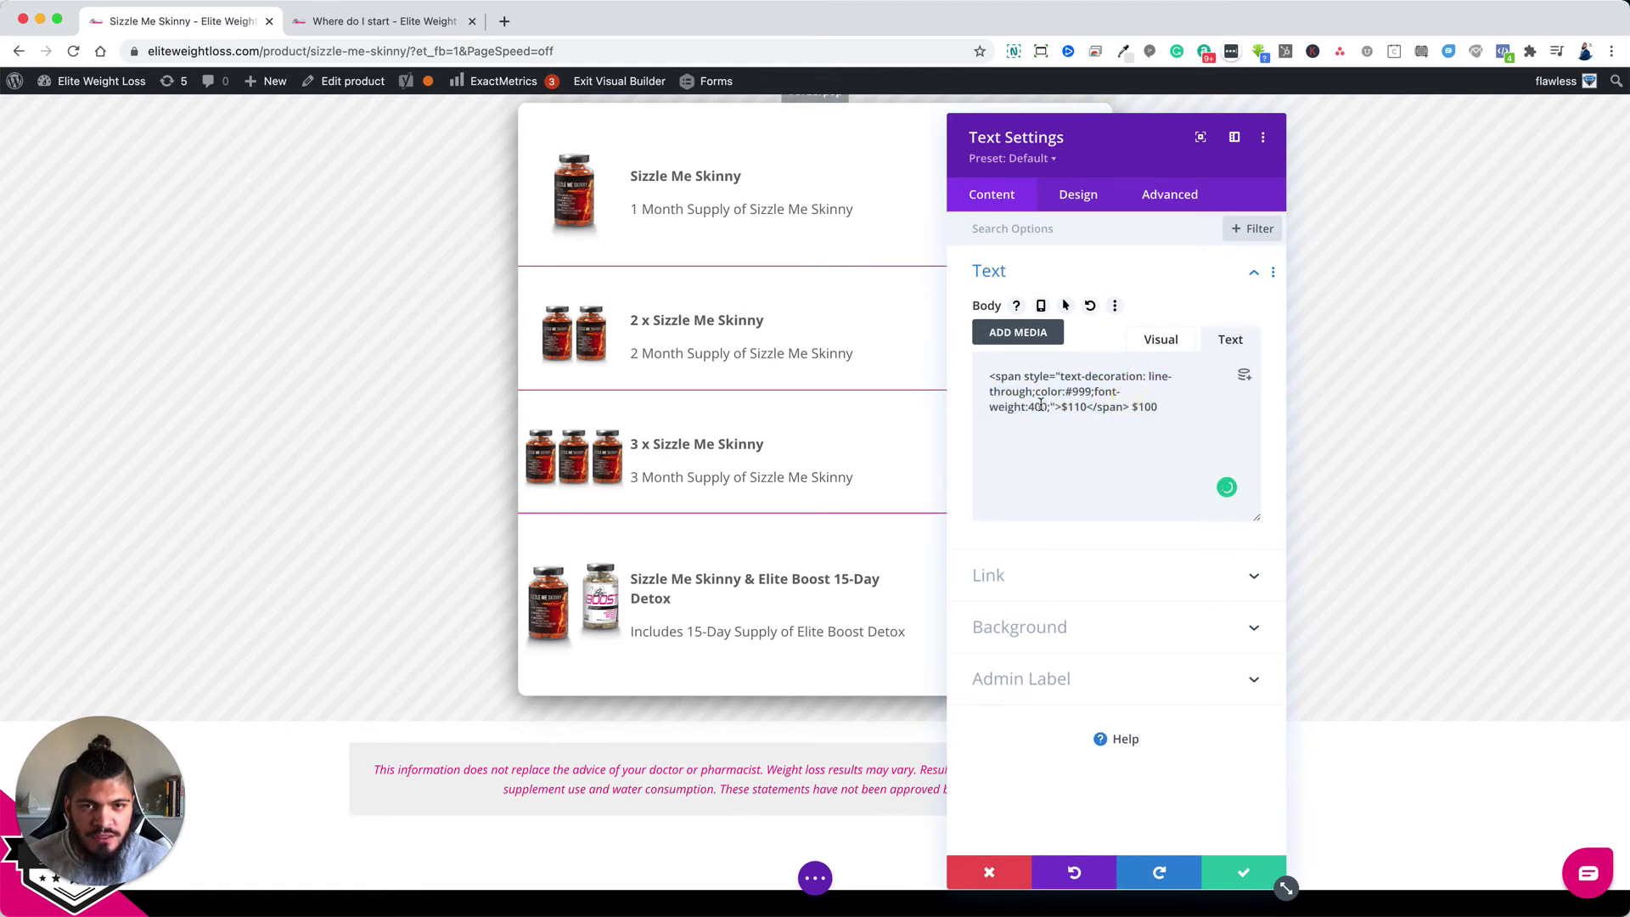
left_click_drag(1051, 409, 1190, 410)
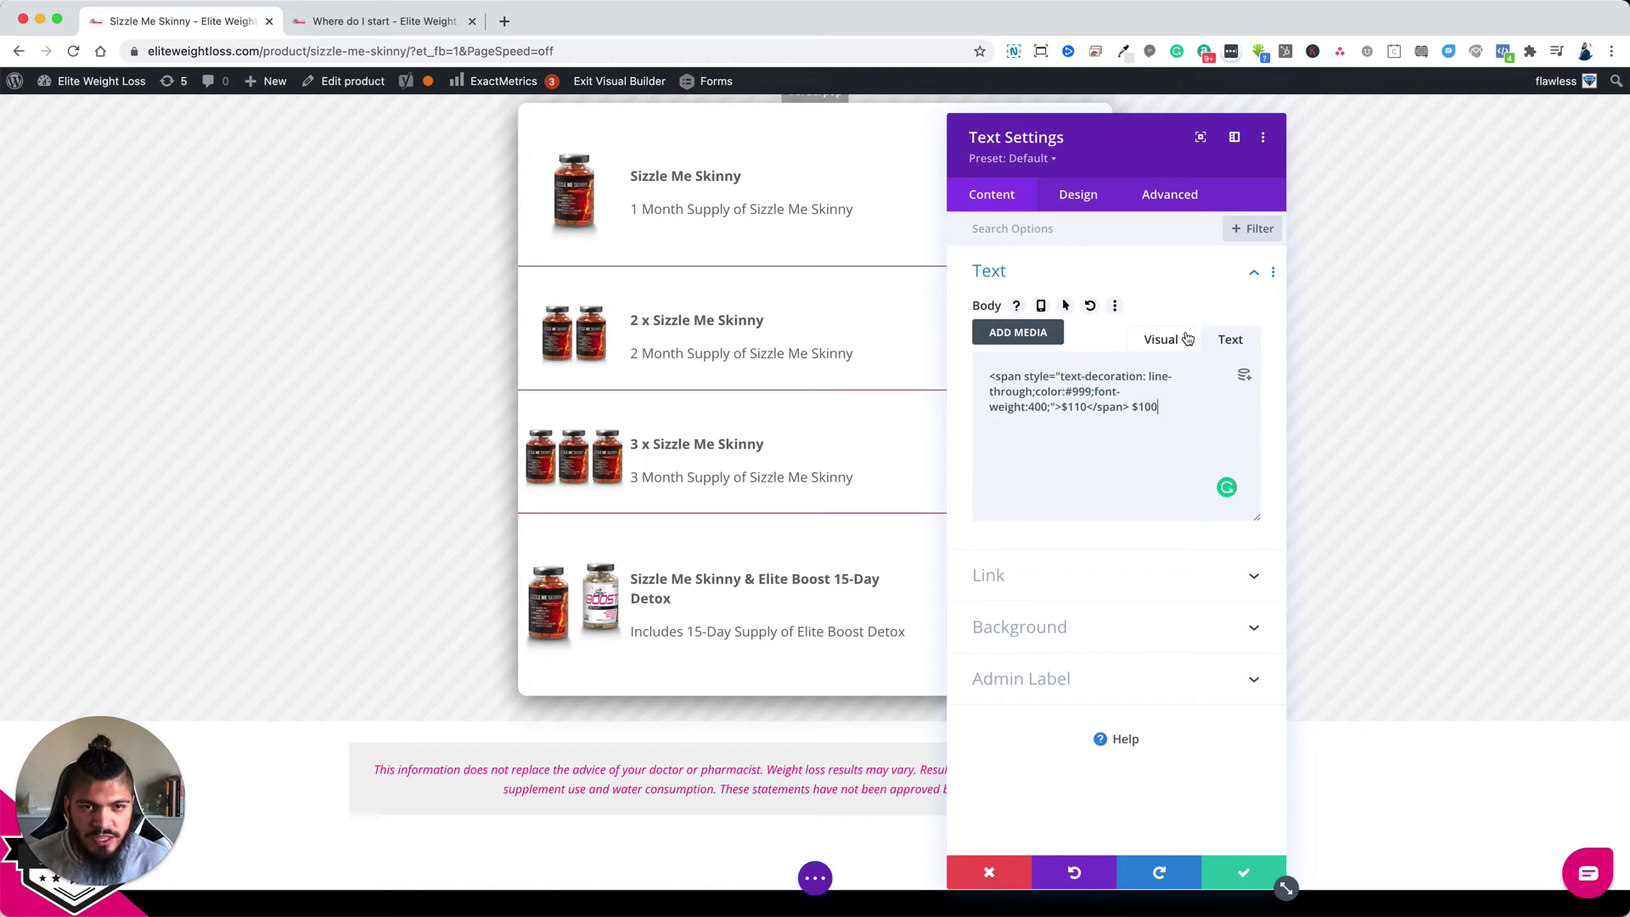
left_click(1243, 872)
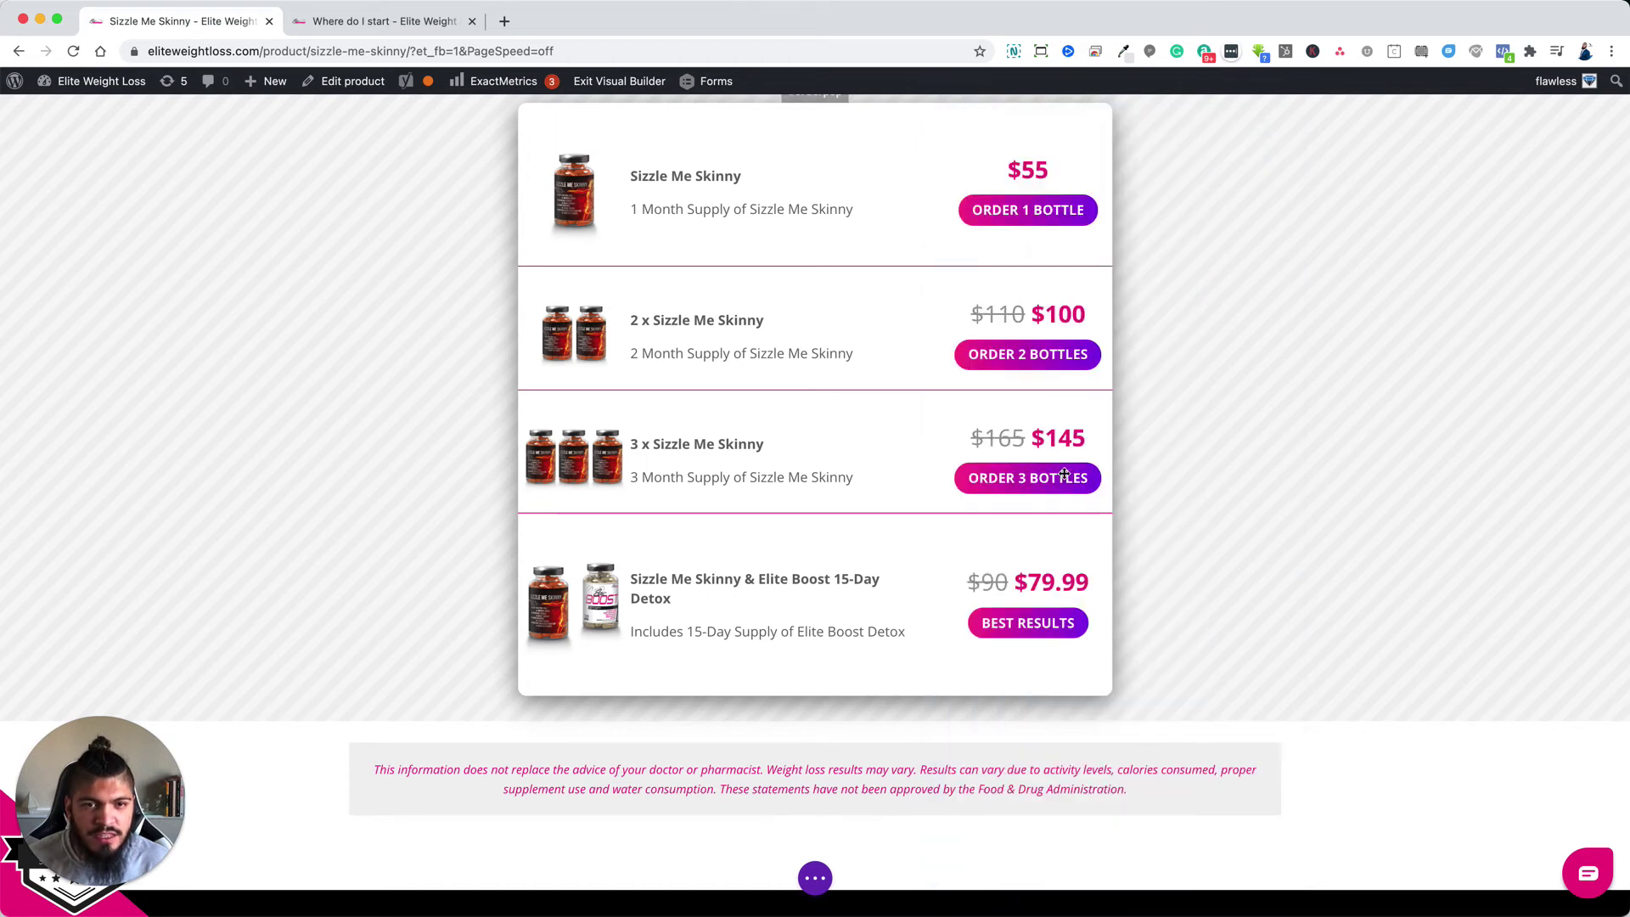
mouse_move(1010, 485)
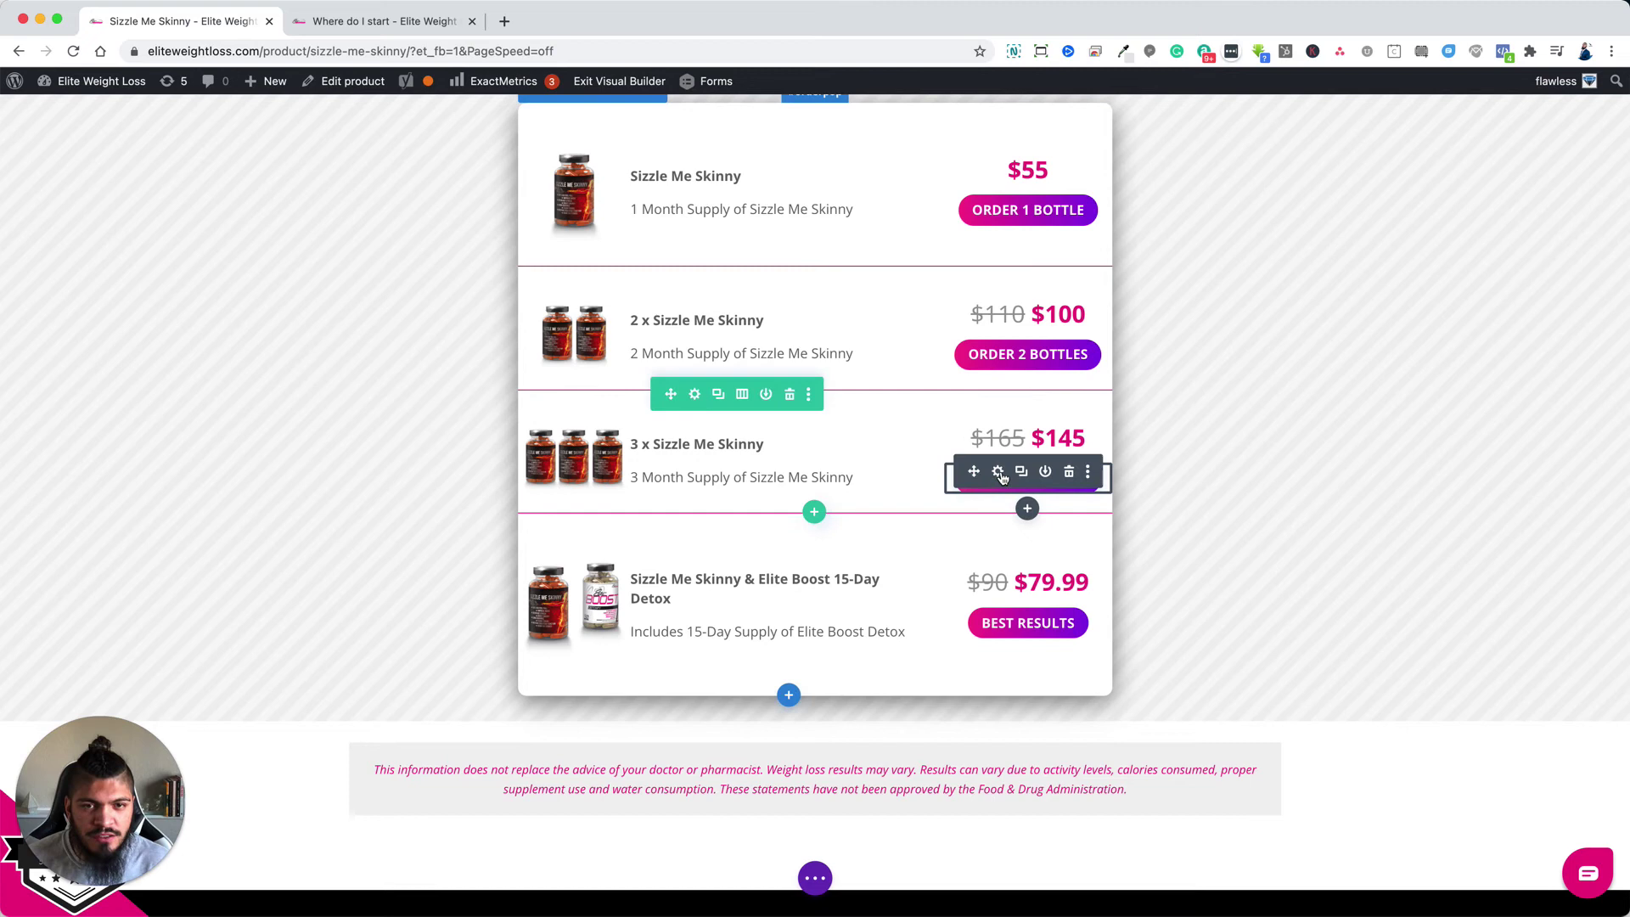
left_click(999, 473)
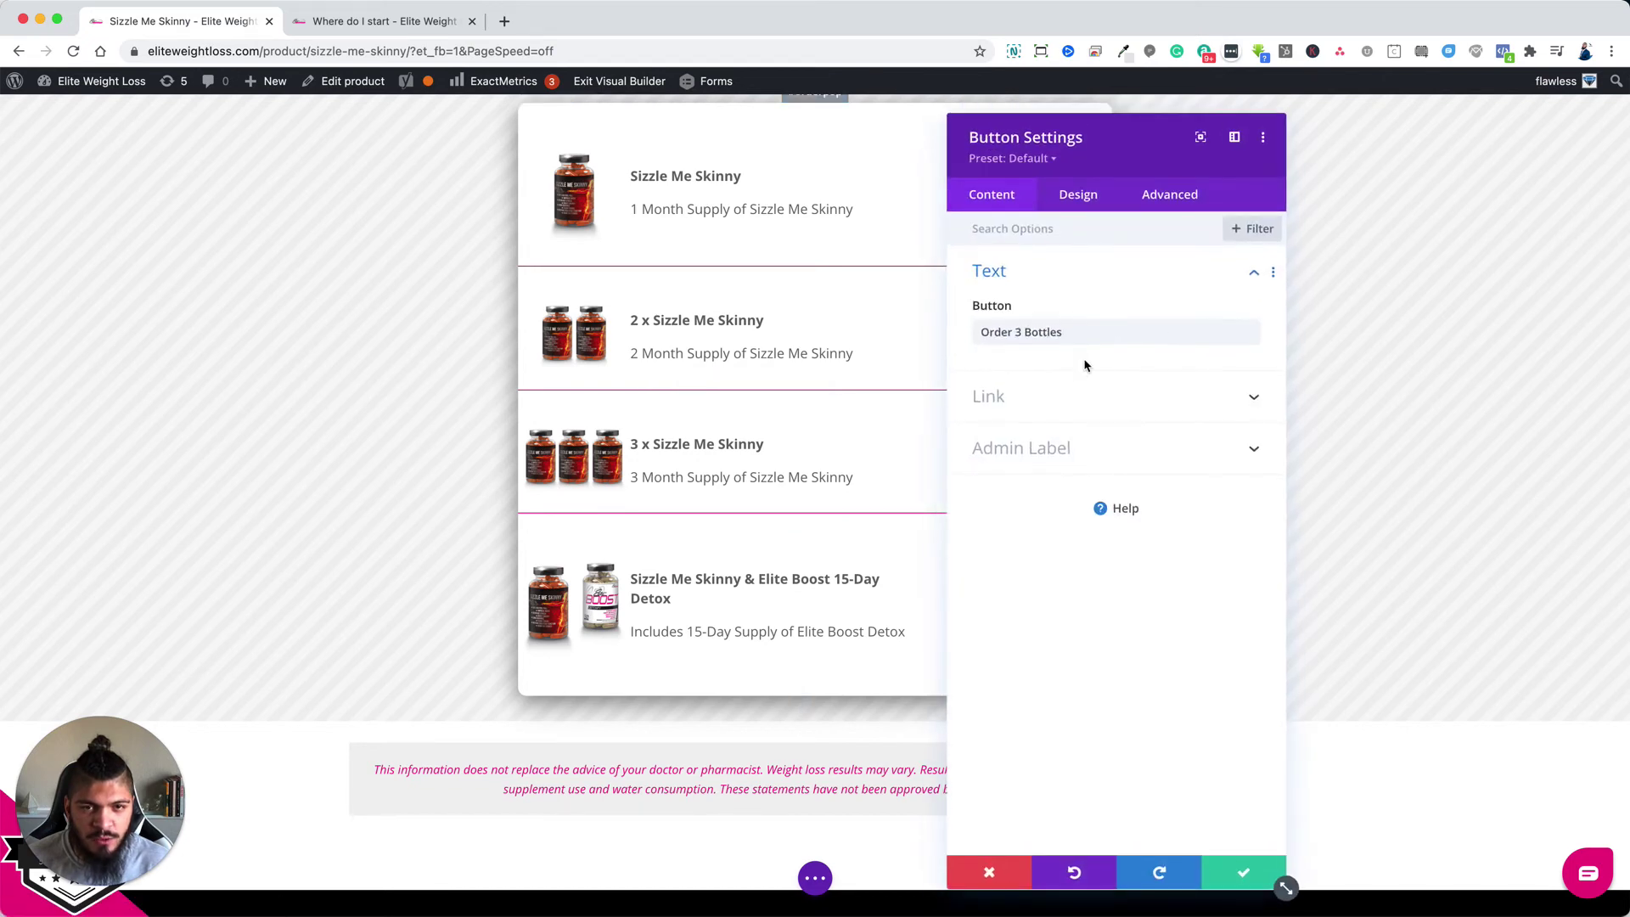
left_click(1071, 396)
left_click_drag(1067, 392, 1344, 400)
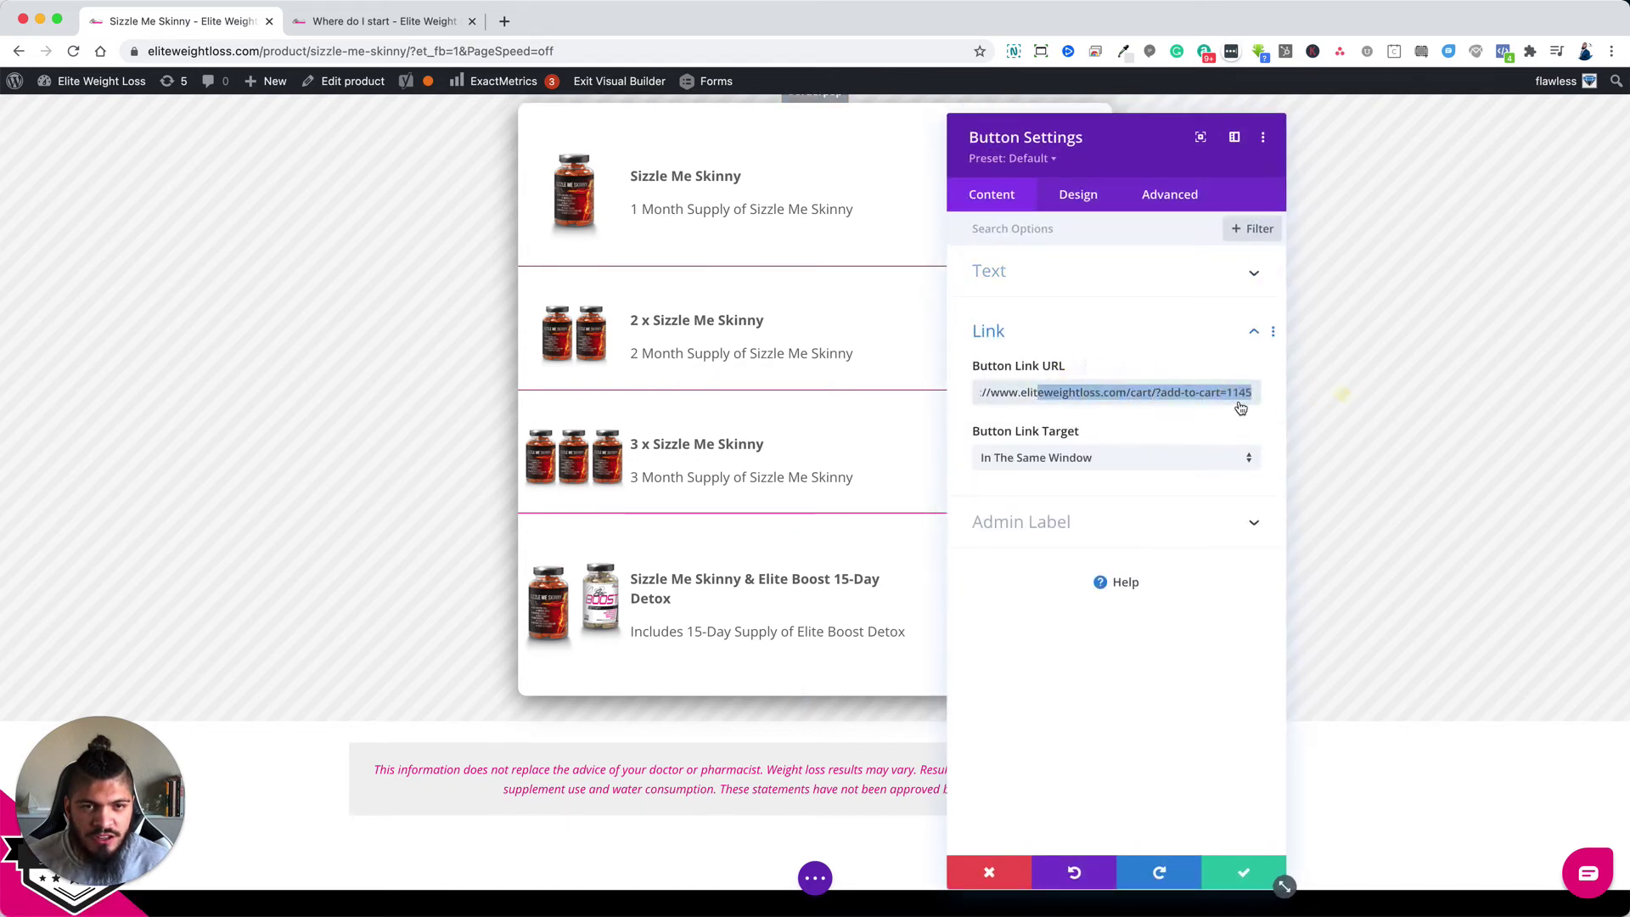
left_click(1176, 390)
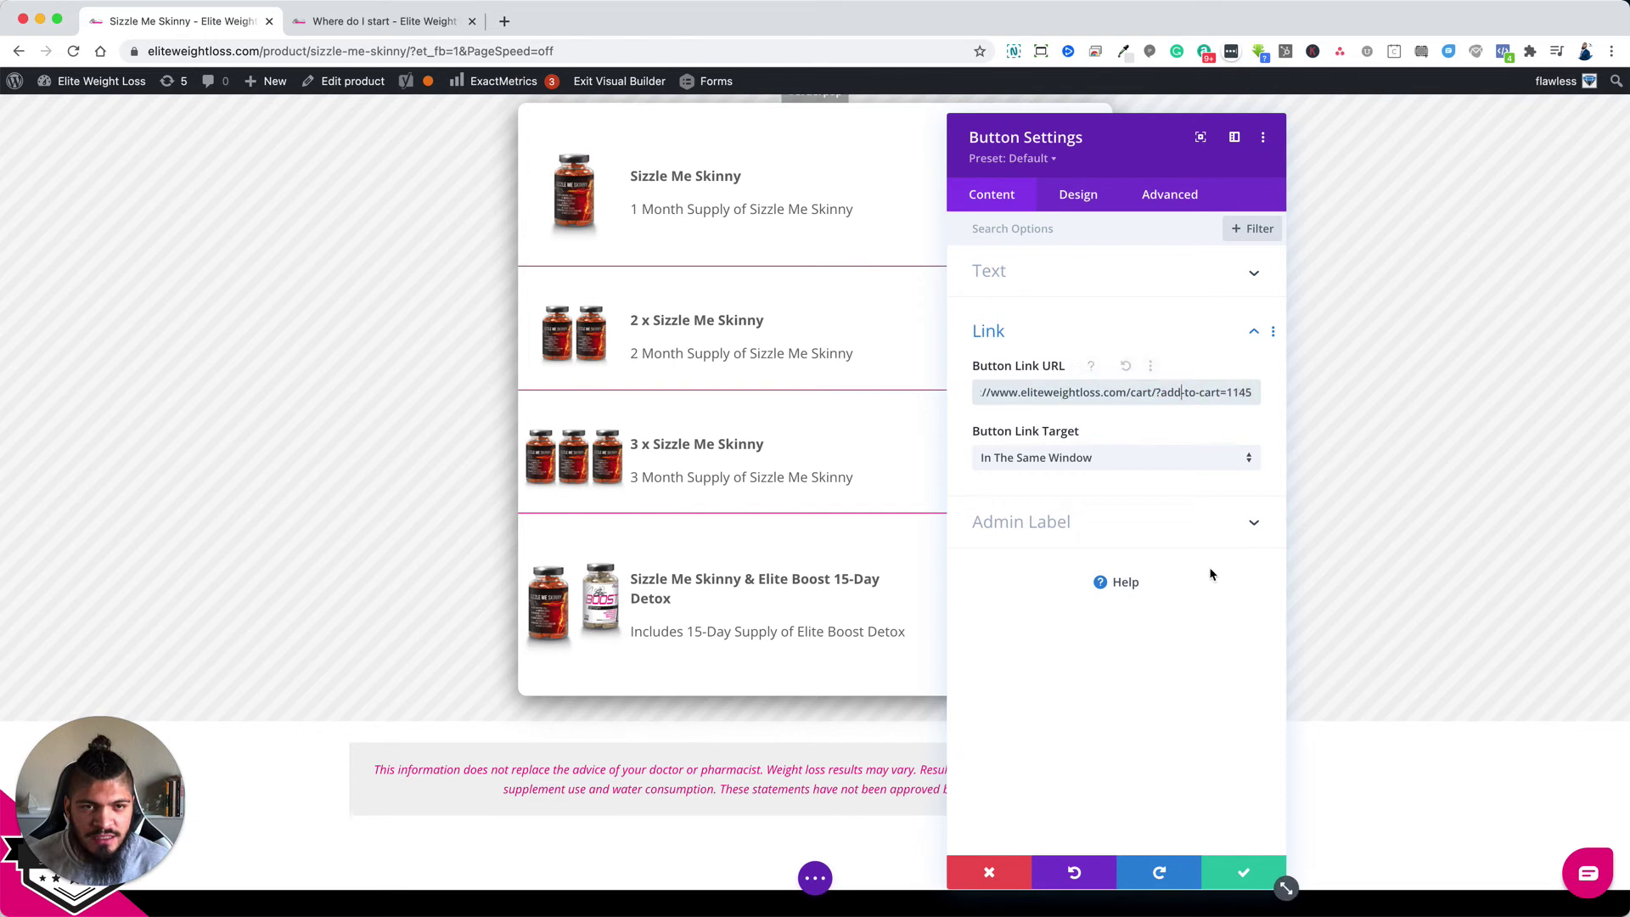
left_click(1238, 870)
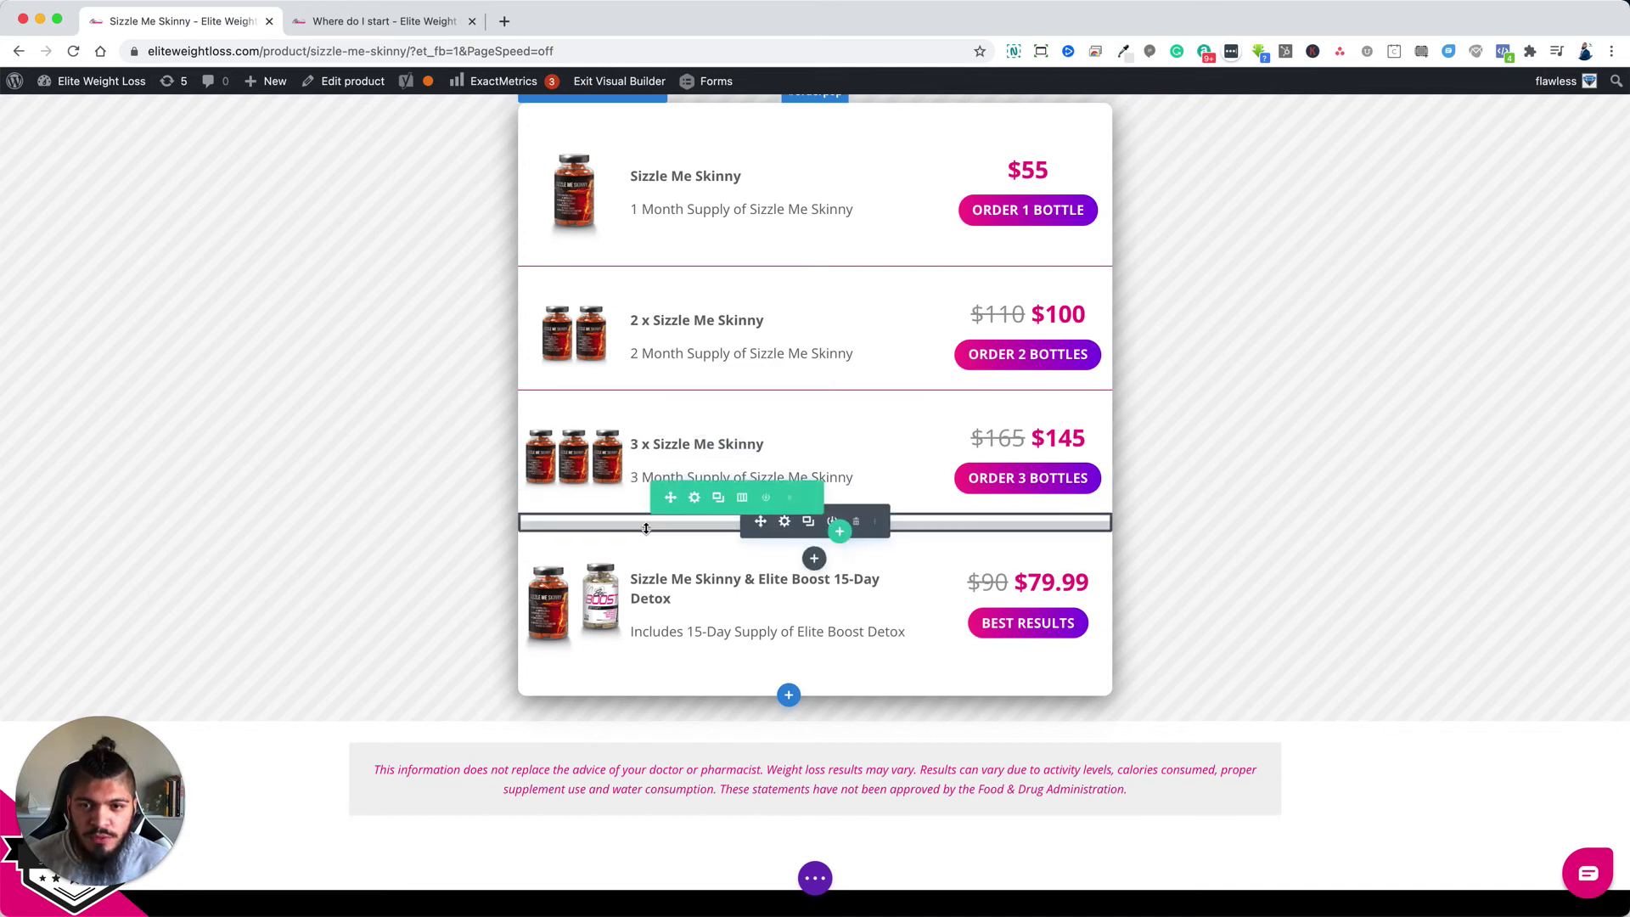
left_click_drag(682, 523, 413, 577)
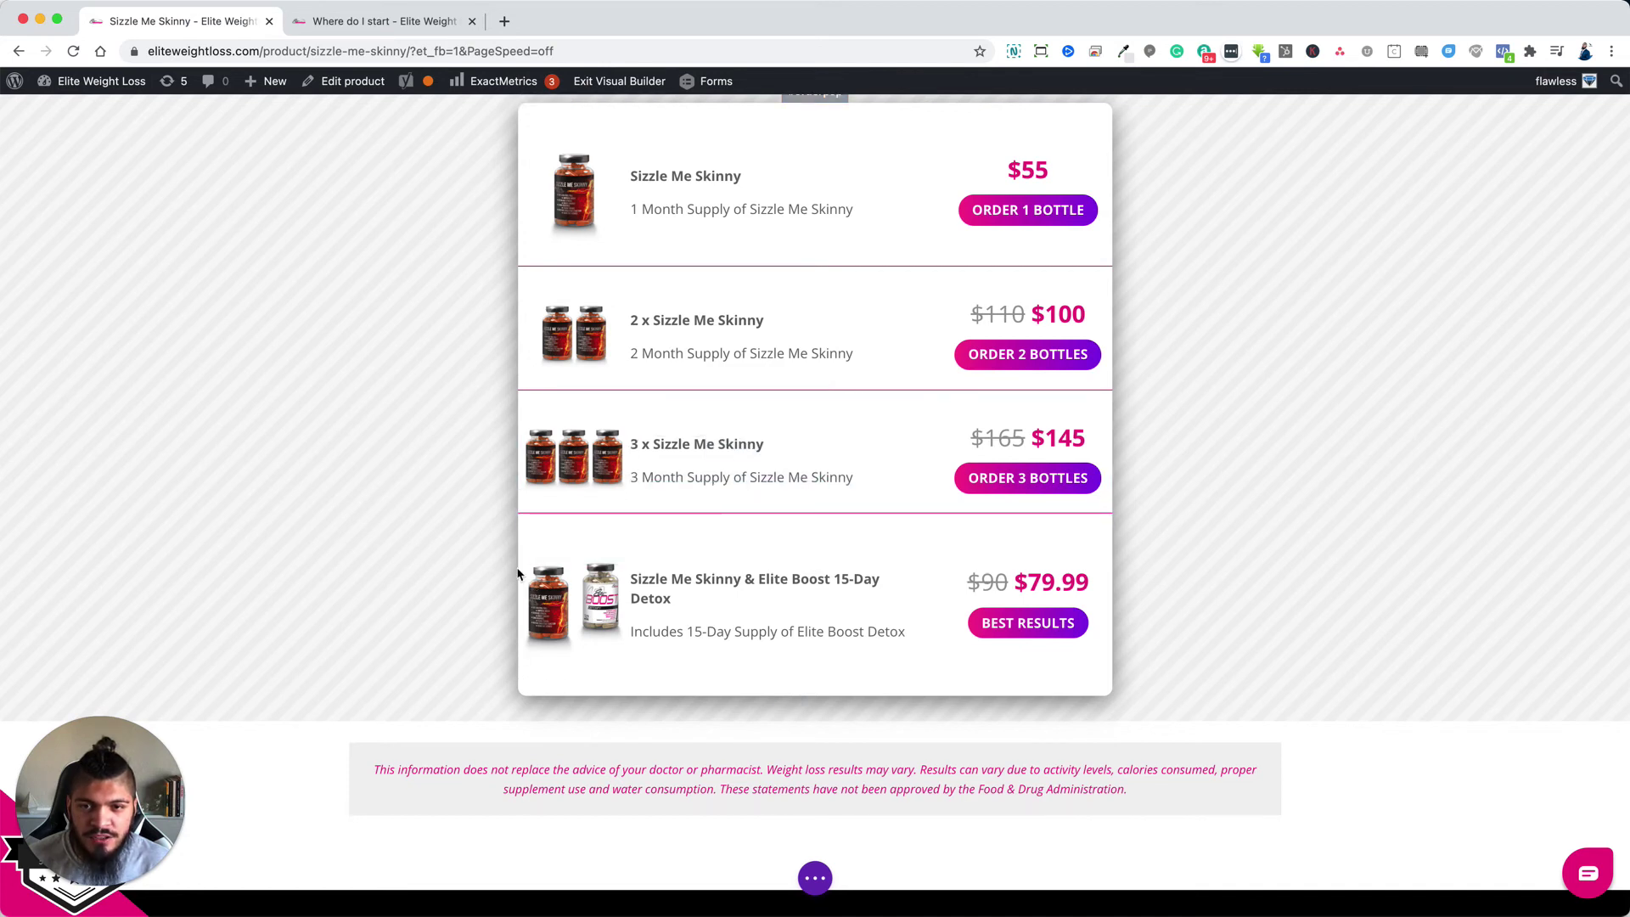
mouse_move(649, 556)
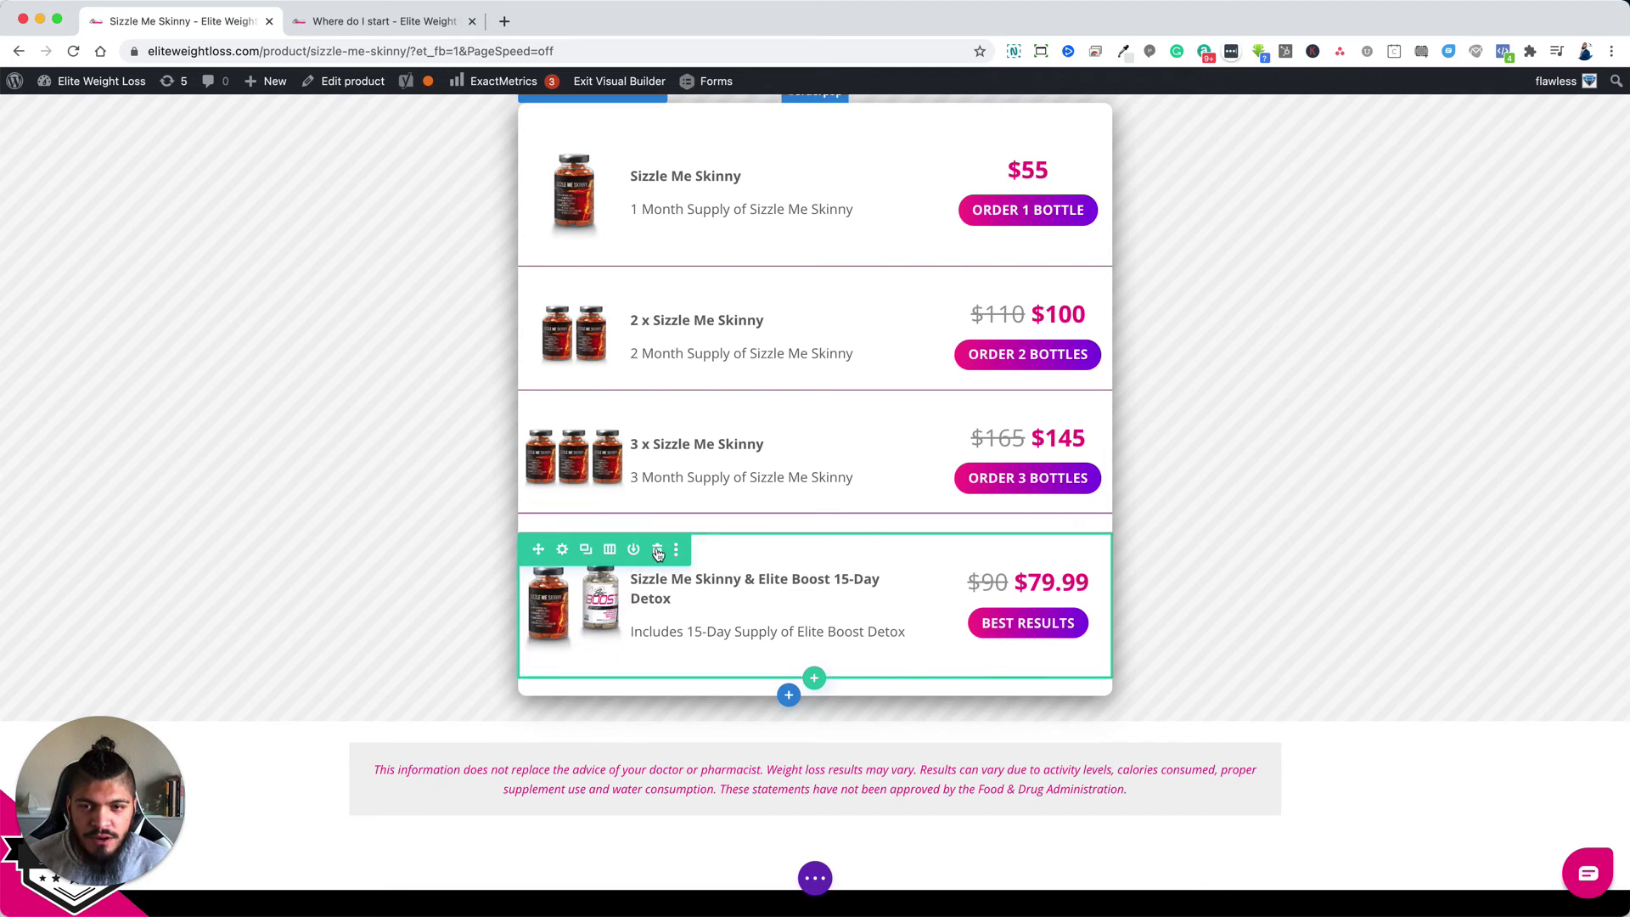
left_click(657, 551)
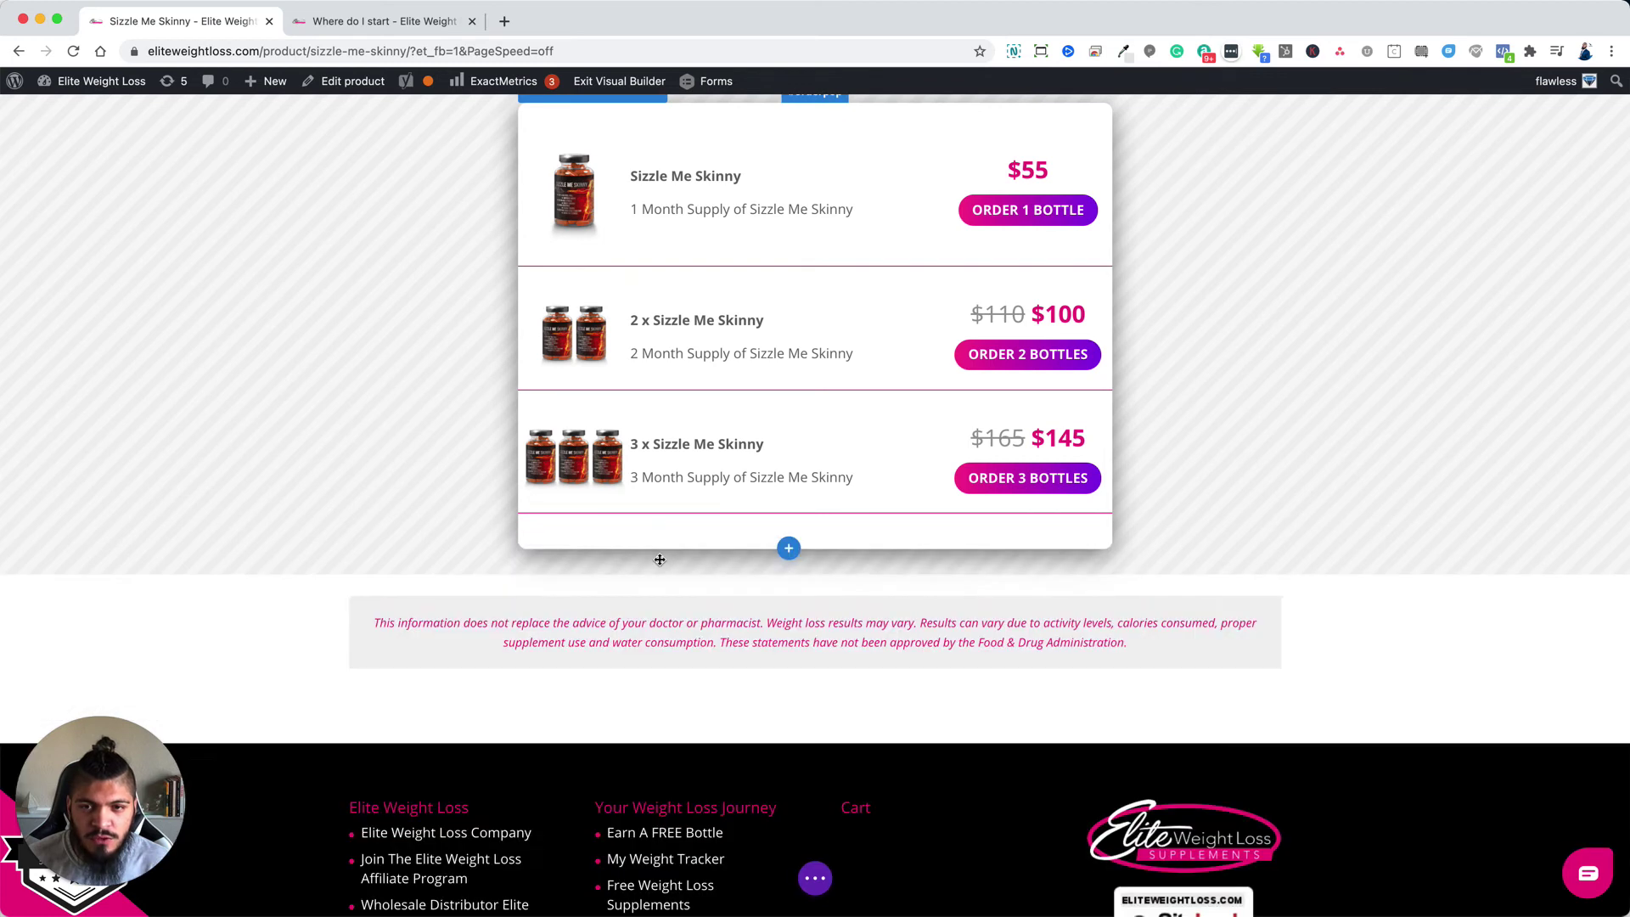
mouse_move(734, 511)
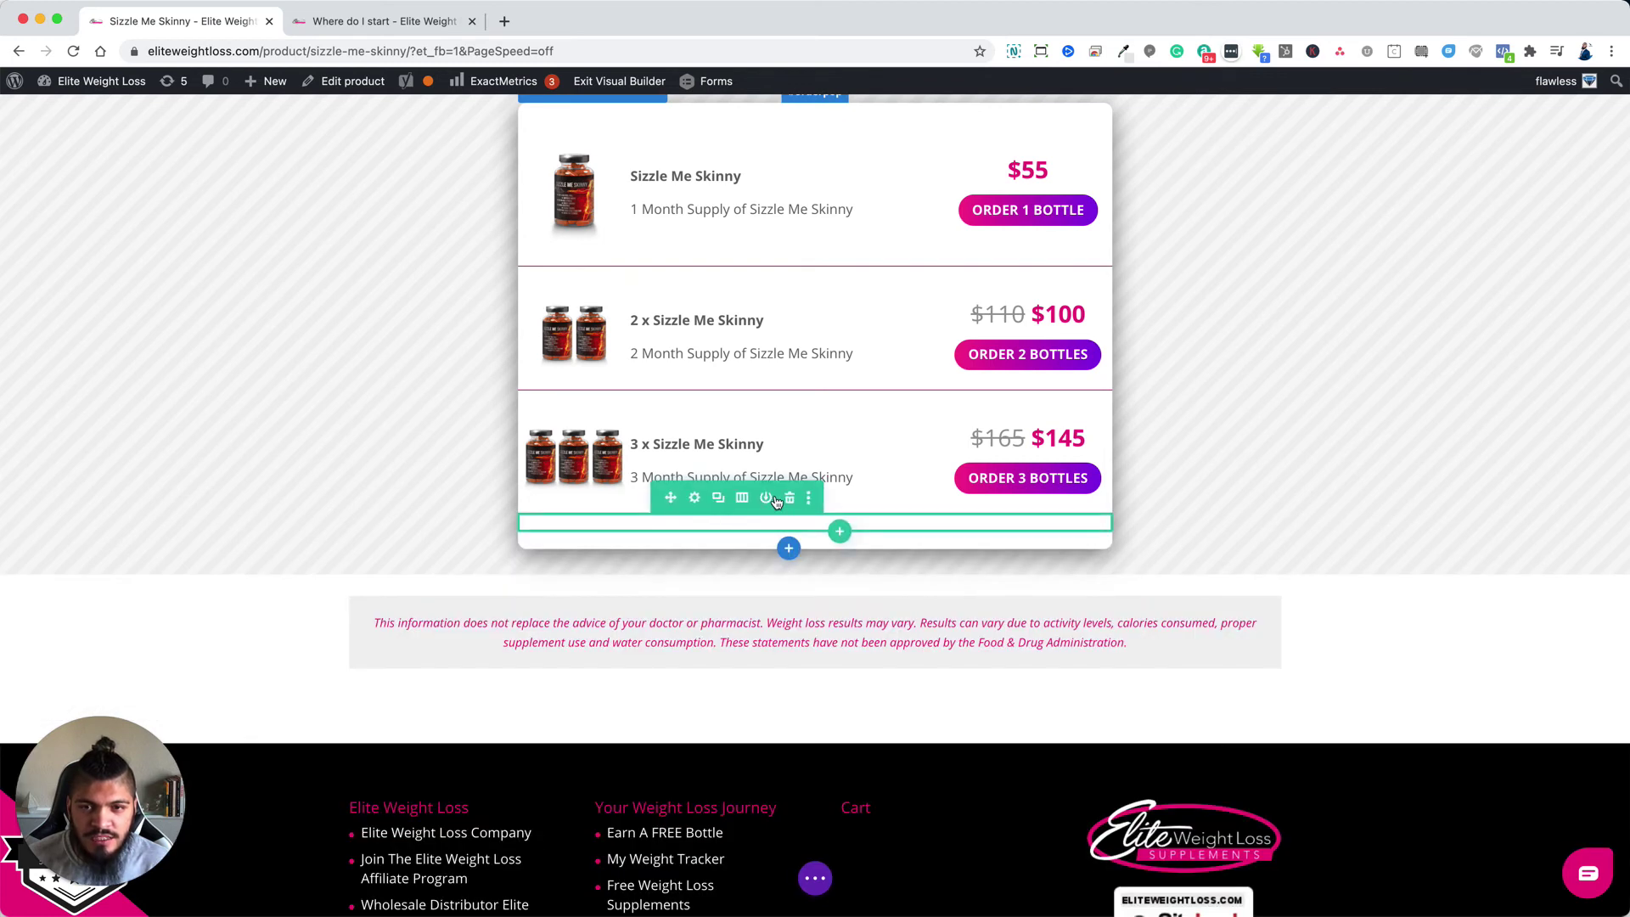
left_click(789, 500)
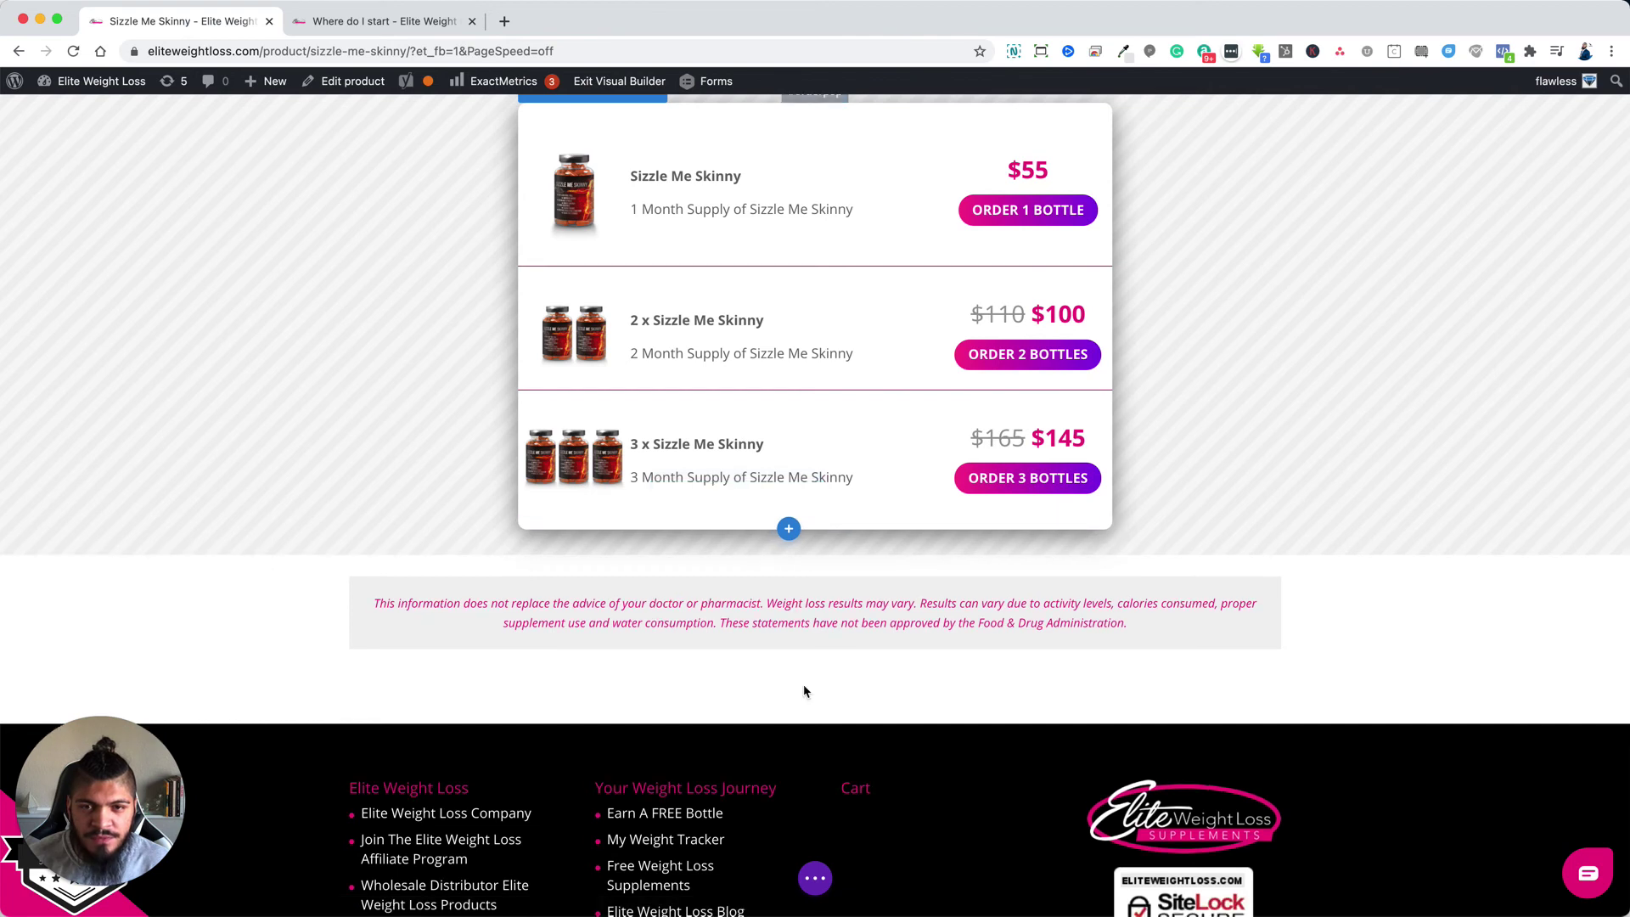
mouse_move(753, 370)
left_mouse_down()
mouse_move(739, 339)
mouse_move(734, 380)
left_mouse_up()
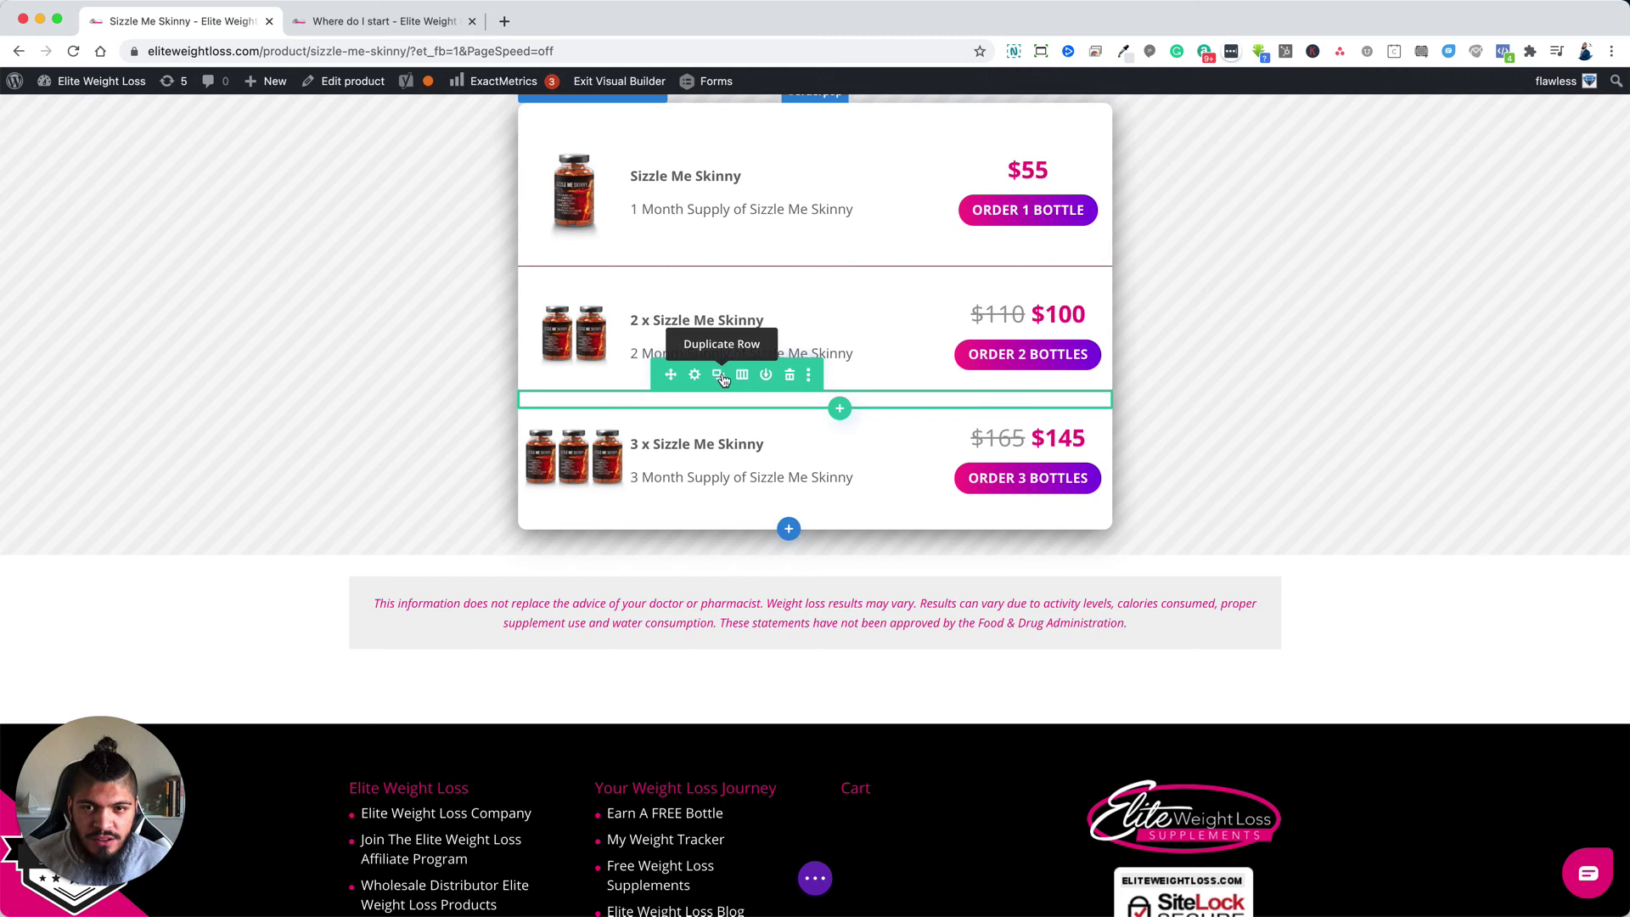
left_click_drag(726, 438, 692, 520)
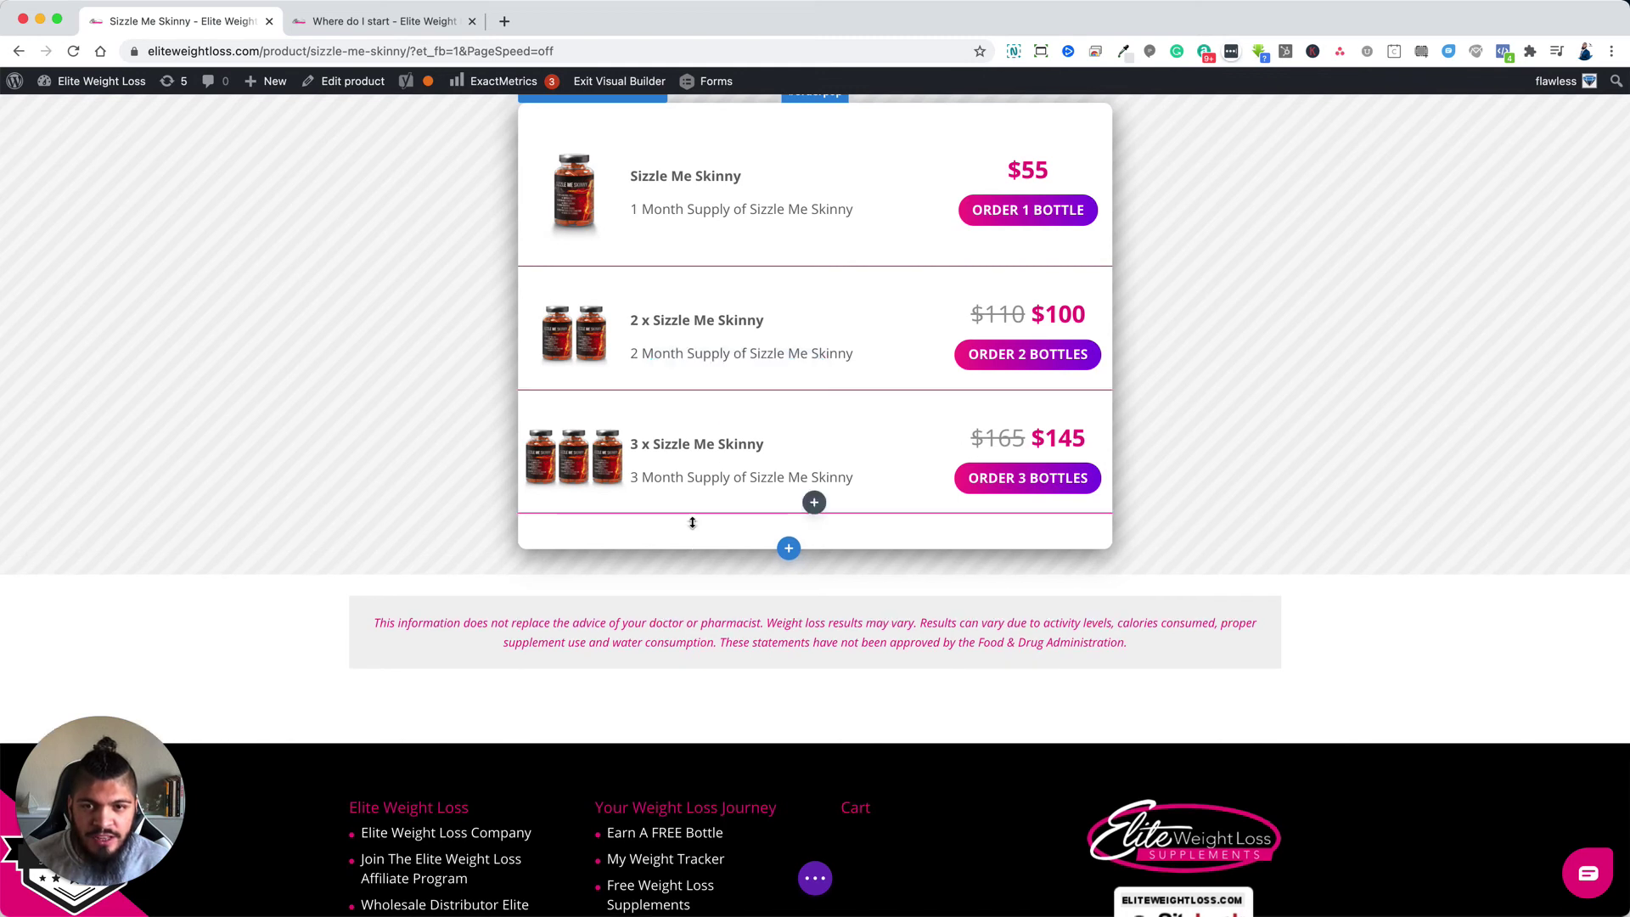
left_click_drag(590, 424, 659, 556)
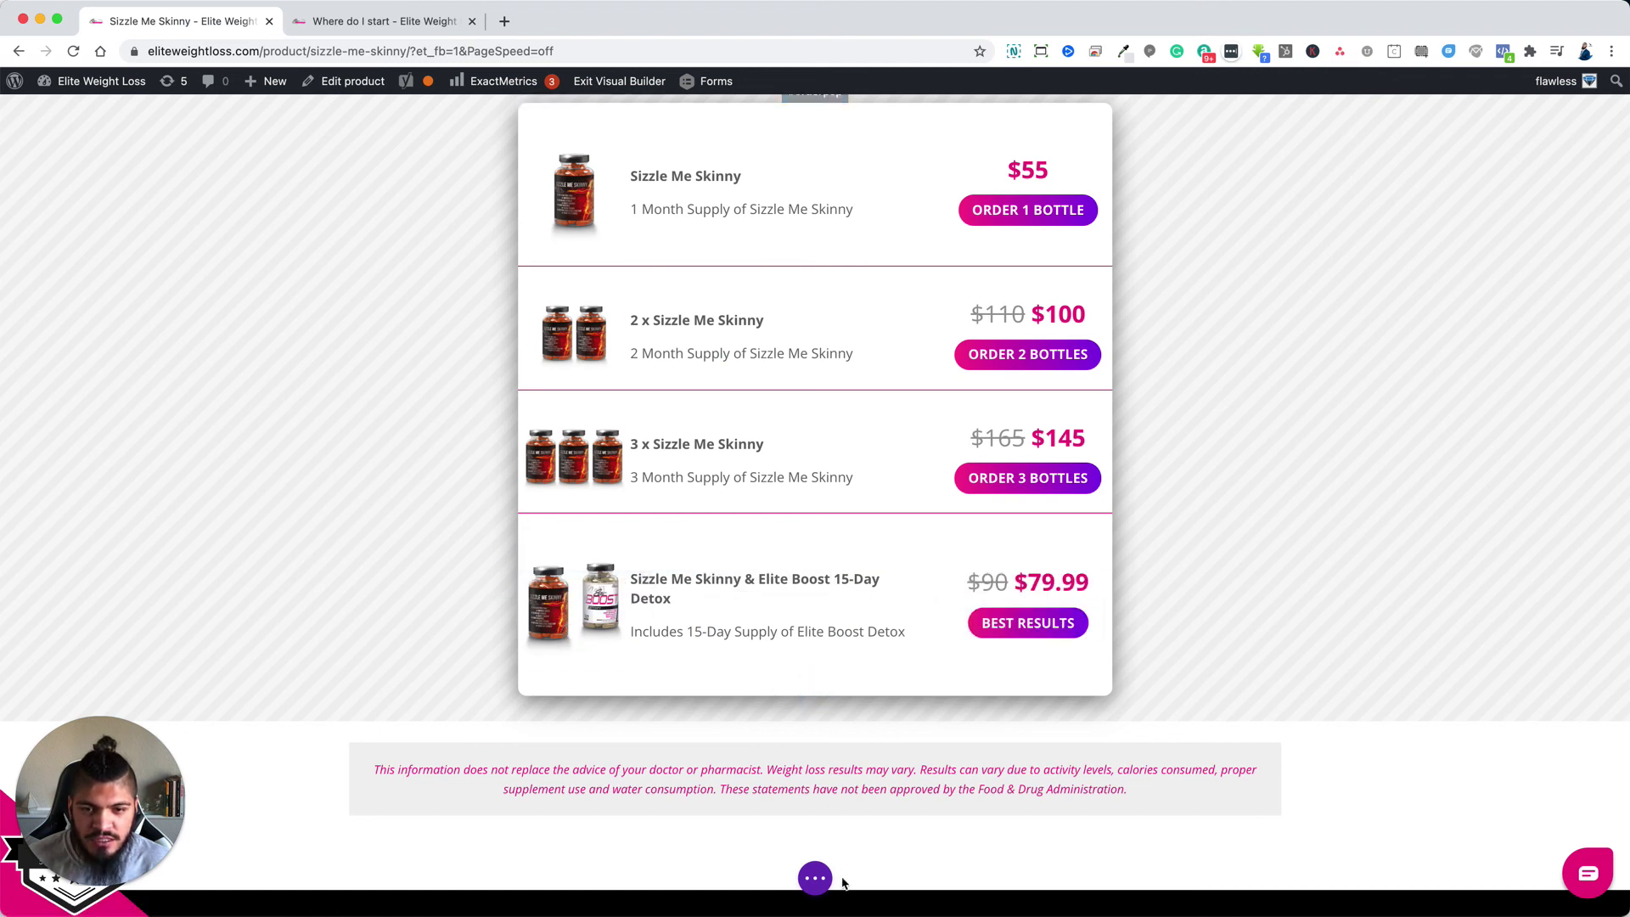
Expand the page-level builder options bar and scroll up to the #orderpop section label.
left_click(815, 877)
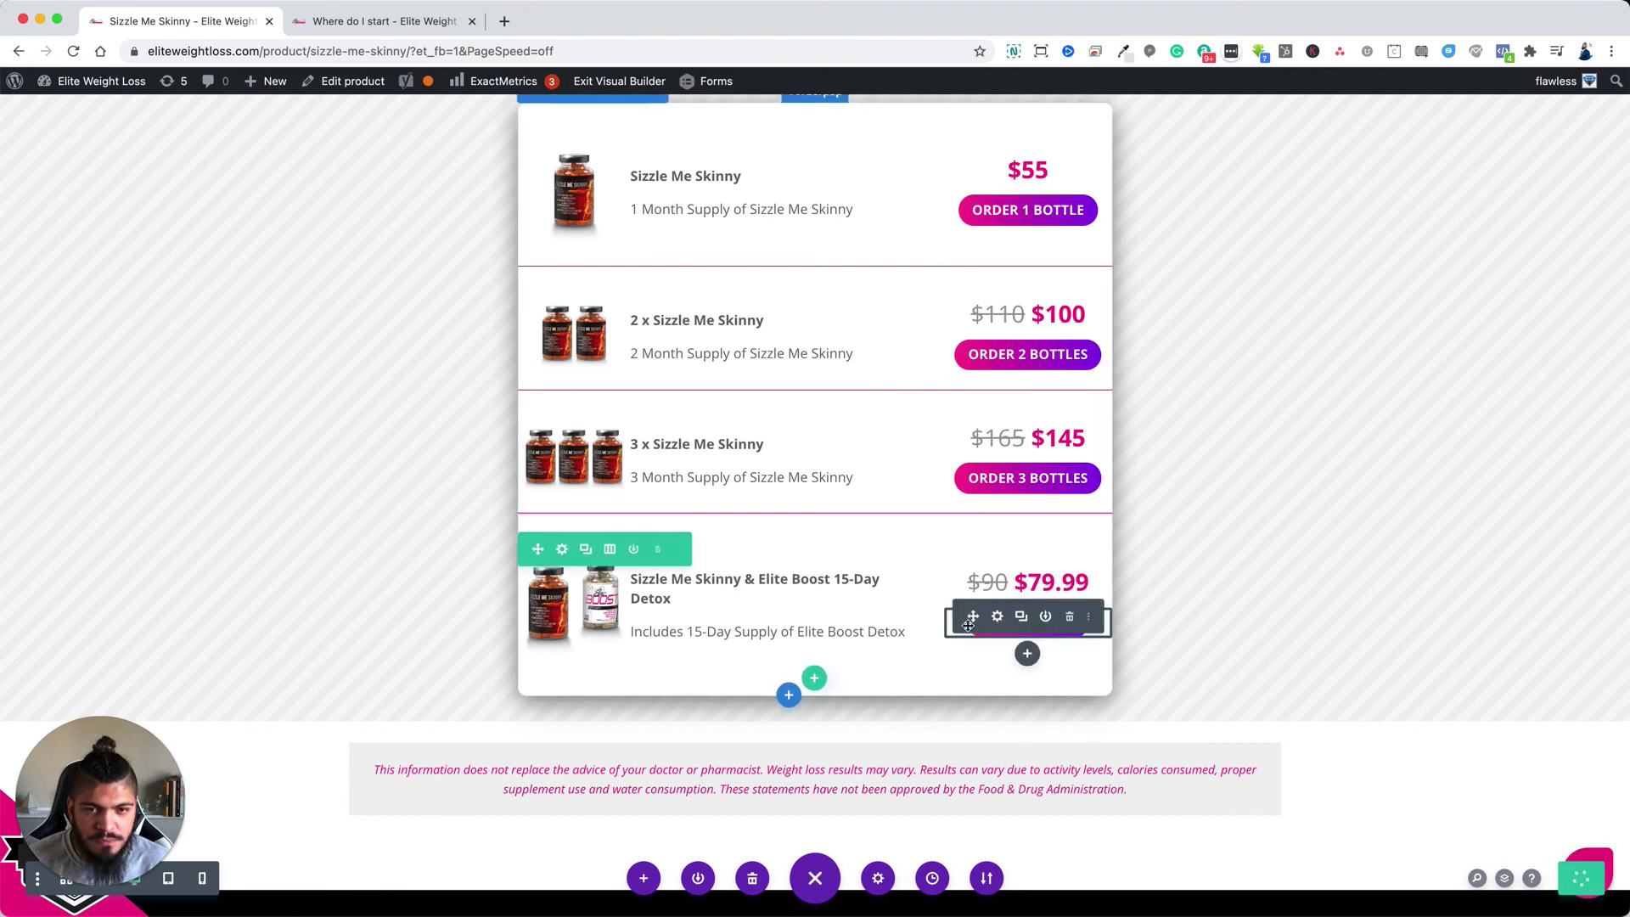
scroll(1358, 820, "up", 3)
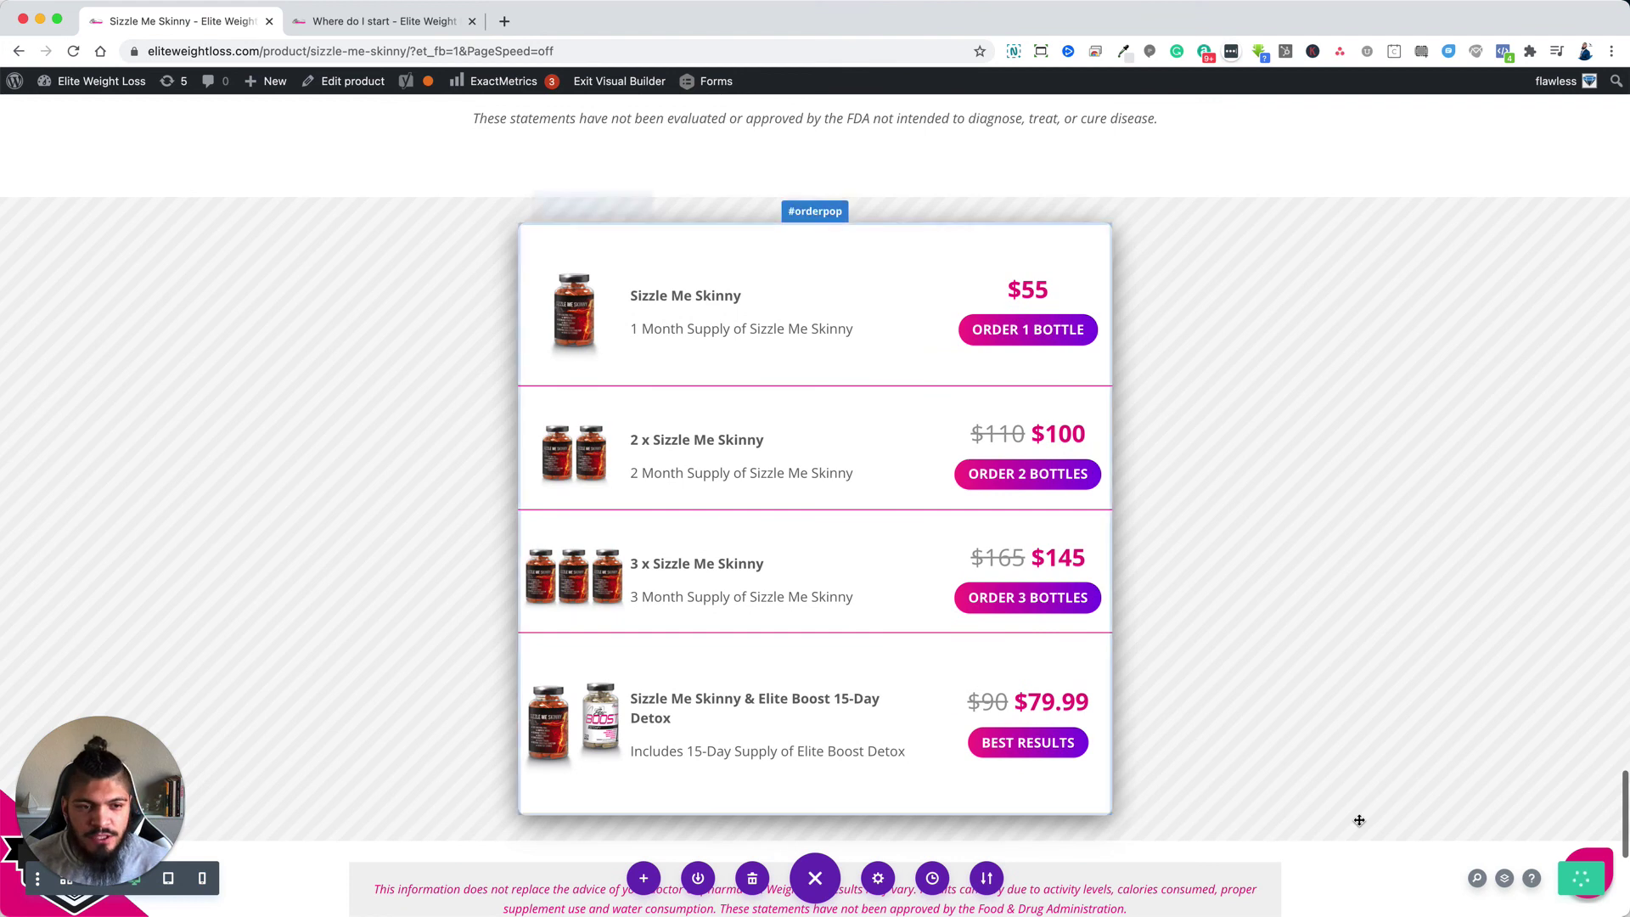
mouse_move(932, 250)
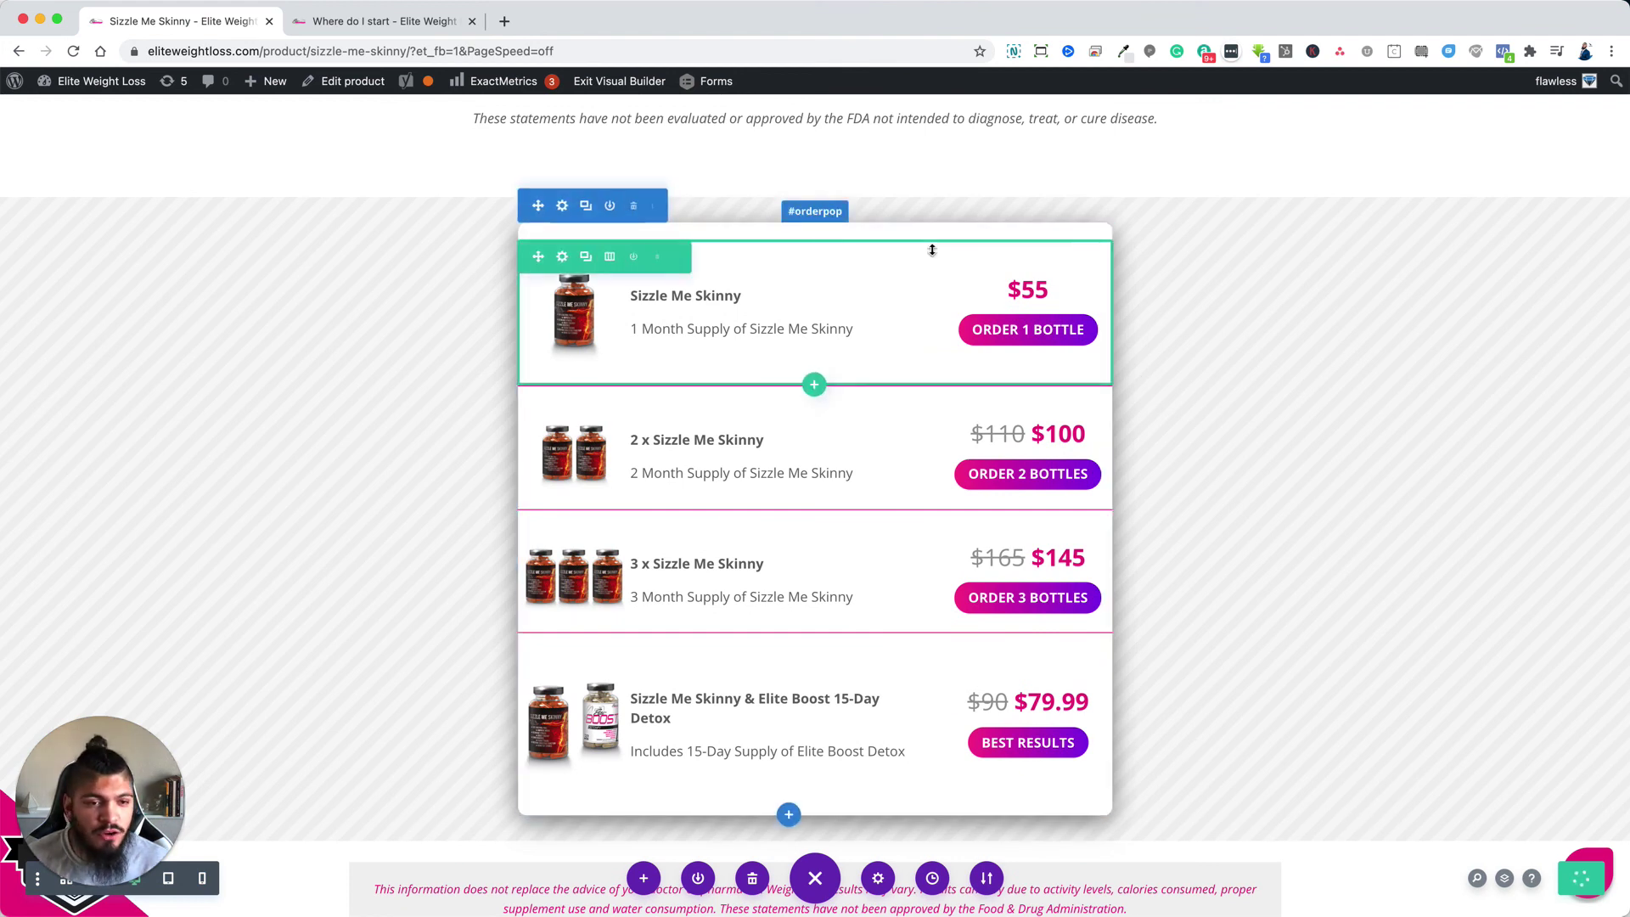